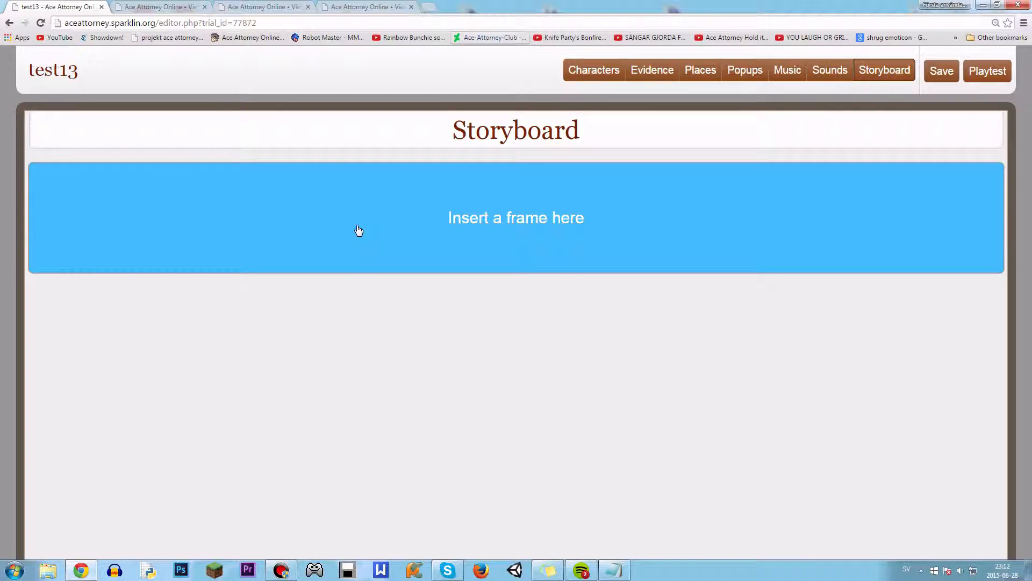
# - Insert the first frame in the storyboard and set its wait time to 1
pyautogui.click(351, 248)
pyautogui.click(699, 194)
pyautogui.write('1')
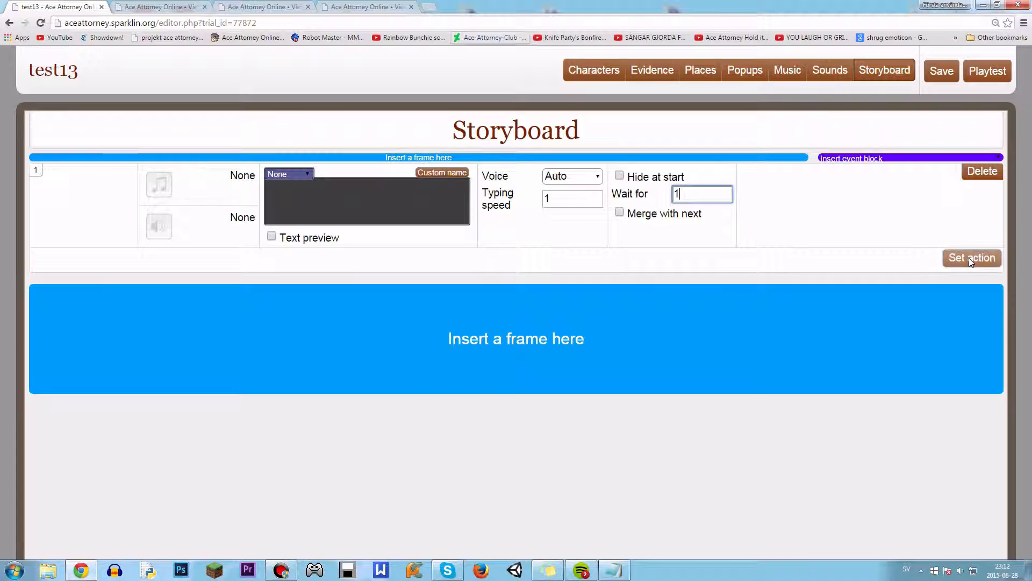
# - Set the frame's action to "Evaluate conditions to redirect the player"
pyautogui.click(968, 257)
pyautogui.click(774, 303)
pyautogui.scroll(-5, 786, 263)
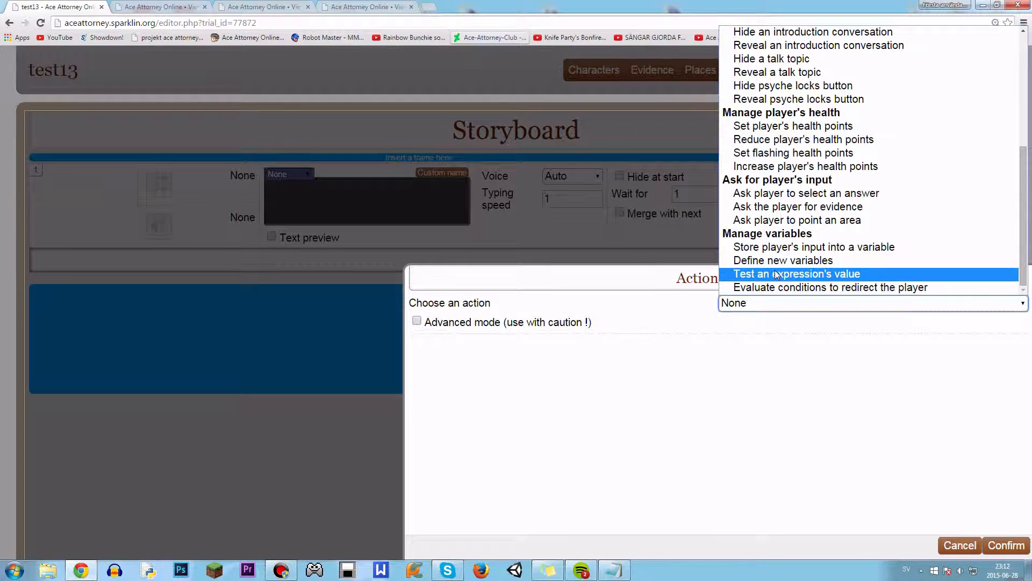
pyautogui.click(765, 288)
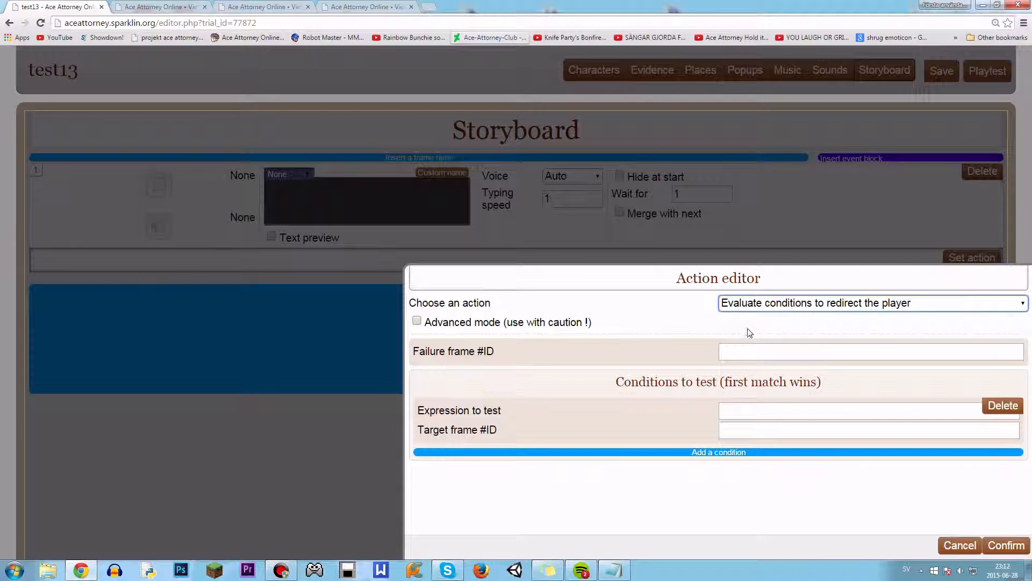
pyautogui.click(751, 309)
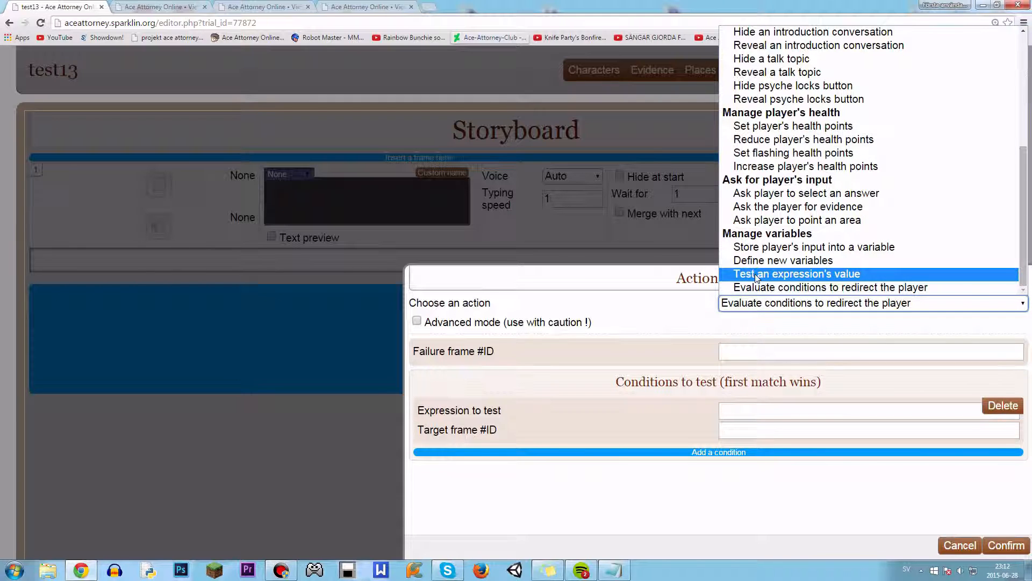
pyautogui.click(751, 288)
# - Enable Advanced mode for the redirect action and place the cursor in the expression to test
pyautogui.click(732, 395)
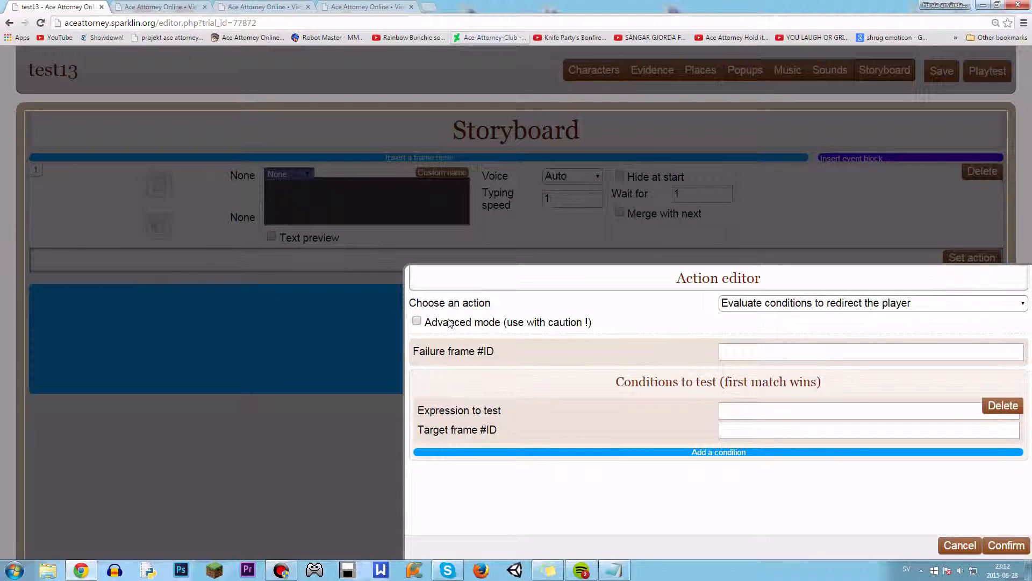
pyautogui.click(417, 321)
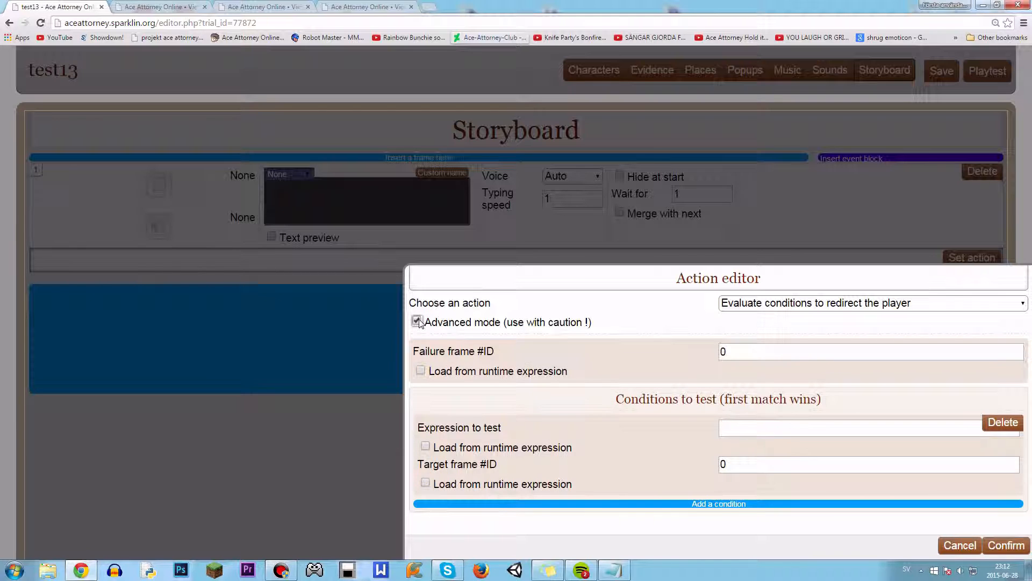
pyautogui.click(731, 425)
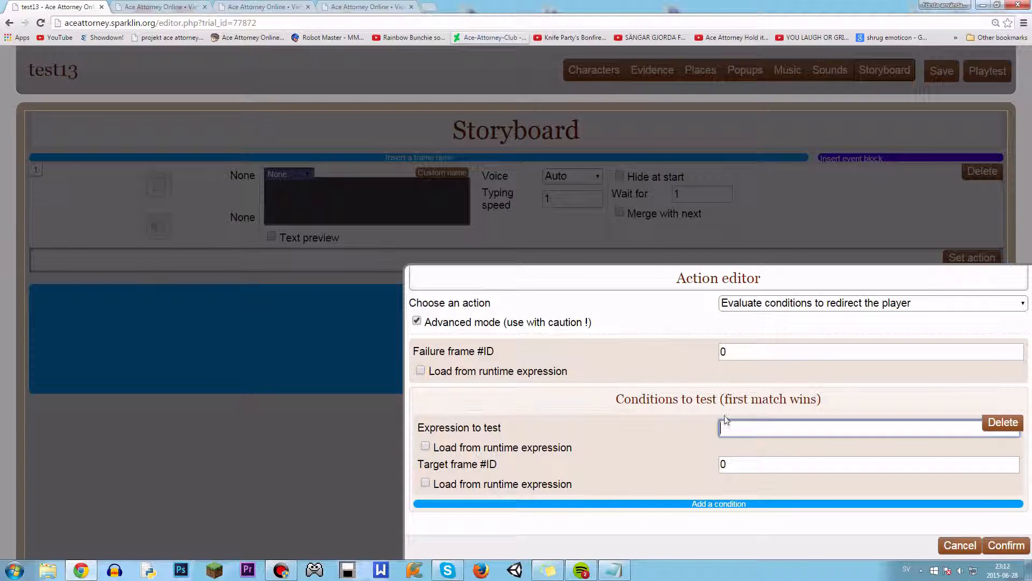
# - View the two forum member profiles that are already open in the browser
pyautogui.click(258, 6)
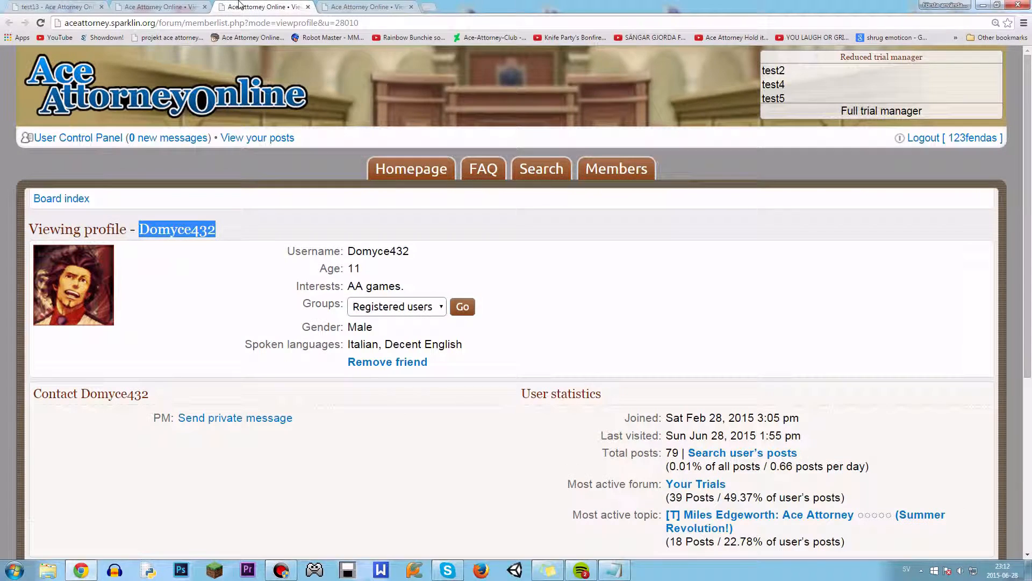
pyautogui.click(173, 7)
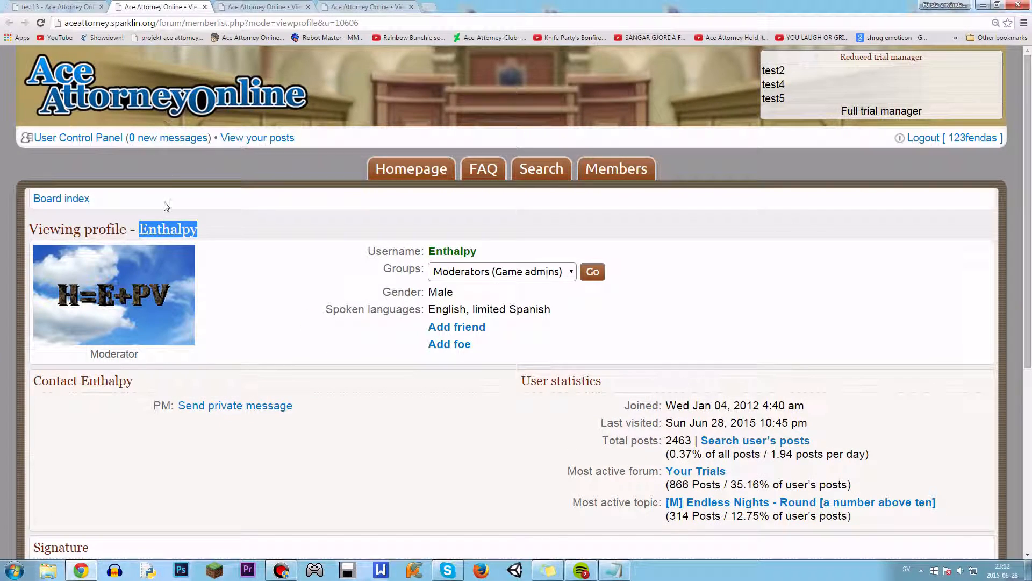
pyautogui.click(258, 6)
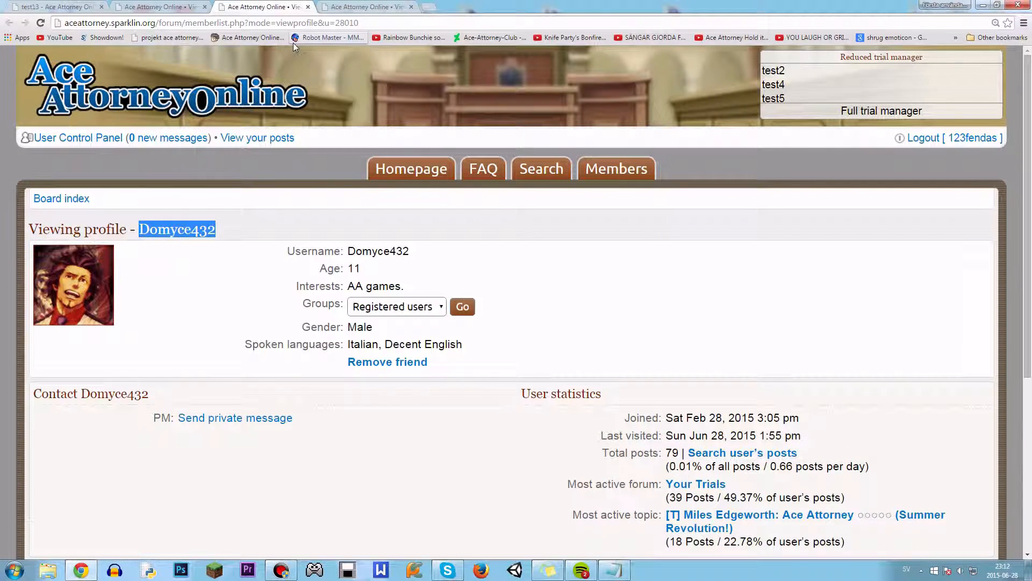
# - Examine the first post of the random_int forum topic, including its spoiler screenshot of the action editor
pyautogui.click(360, 7)
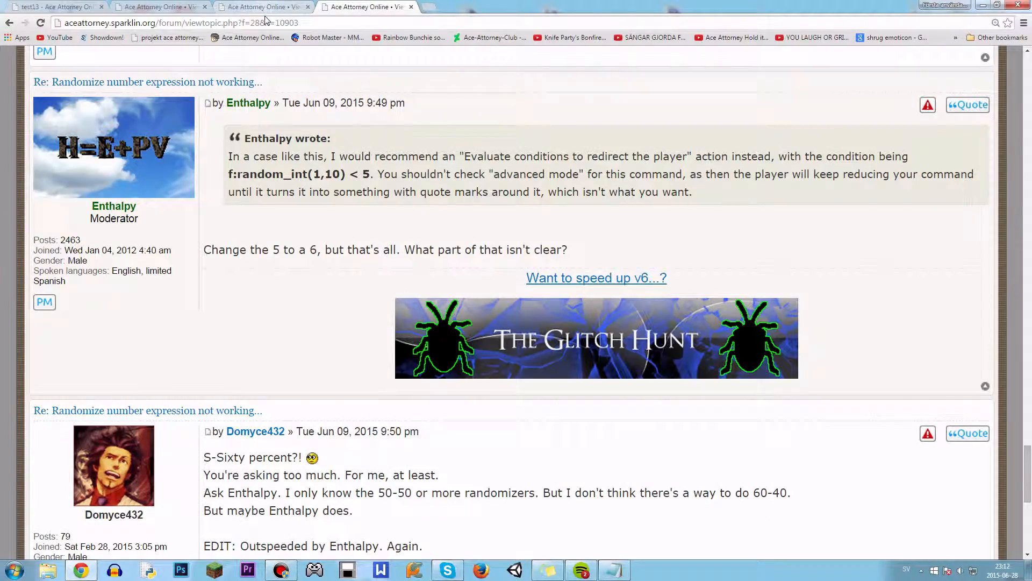
pyautogui.scroll(15, 450, 125)
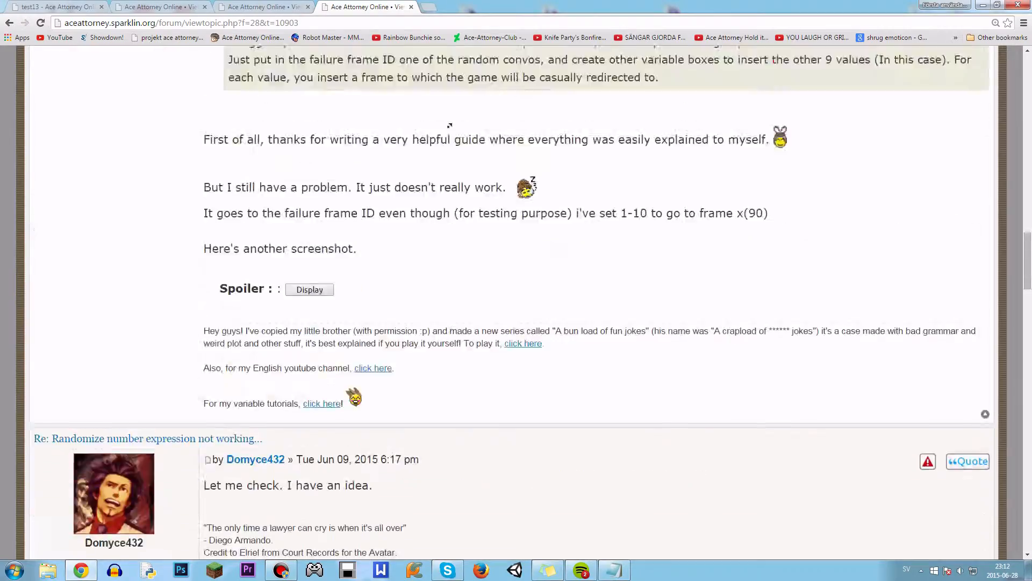
pyautogui.scroll(10, 450, 126)
pyautogui.scroll(-3, 376, 161)
pyautogui.click(351, 109)
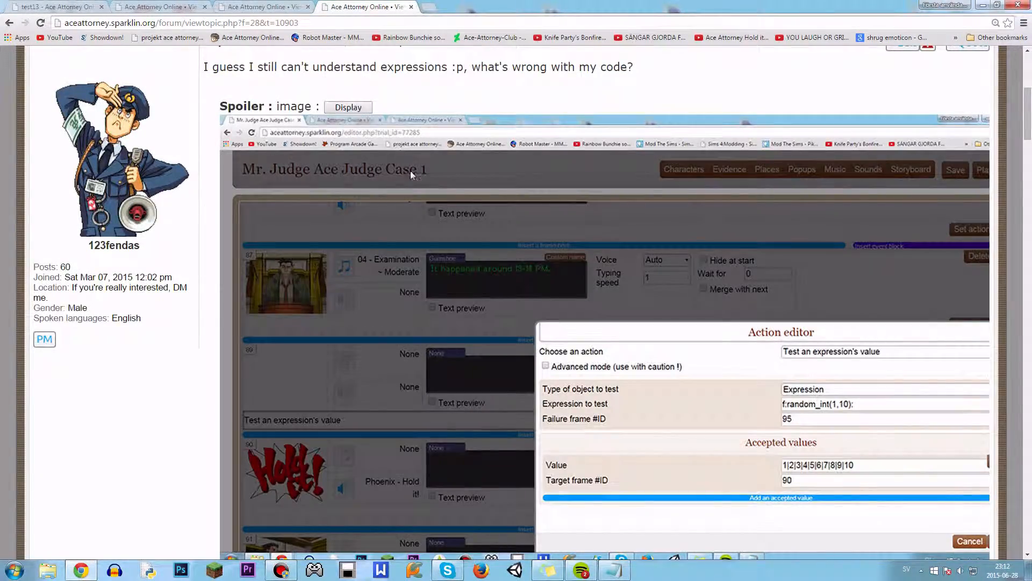
pyautogui.scroll(-2, 633, 232)
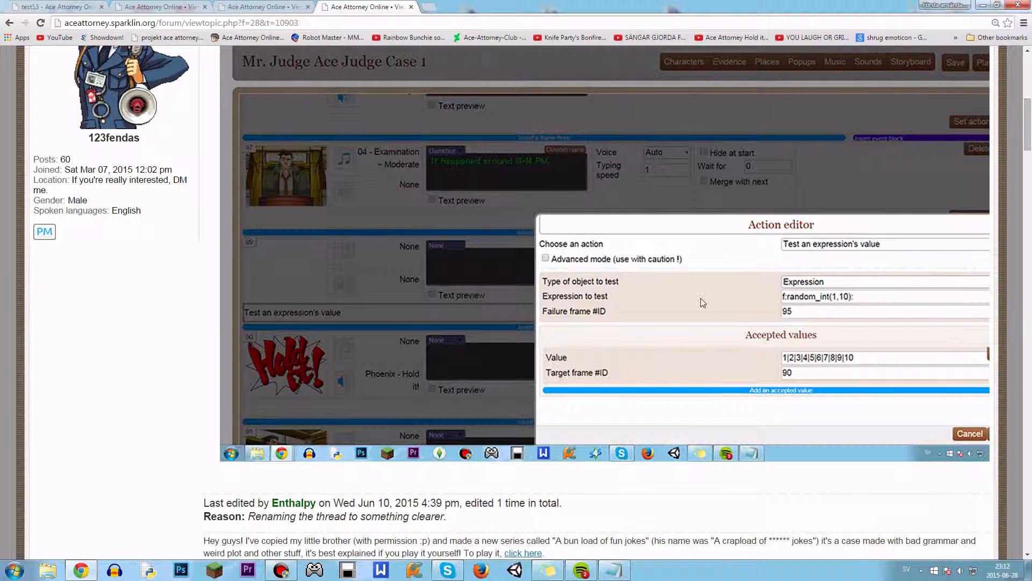
pyautogui.scroll(1, 721, 330)
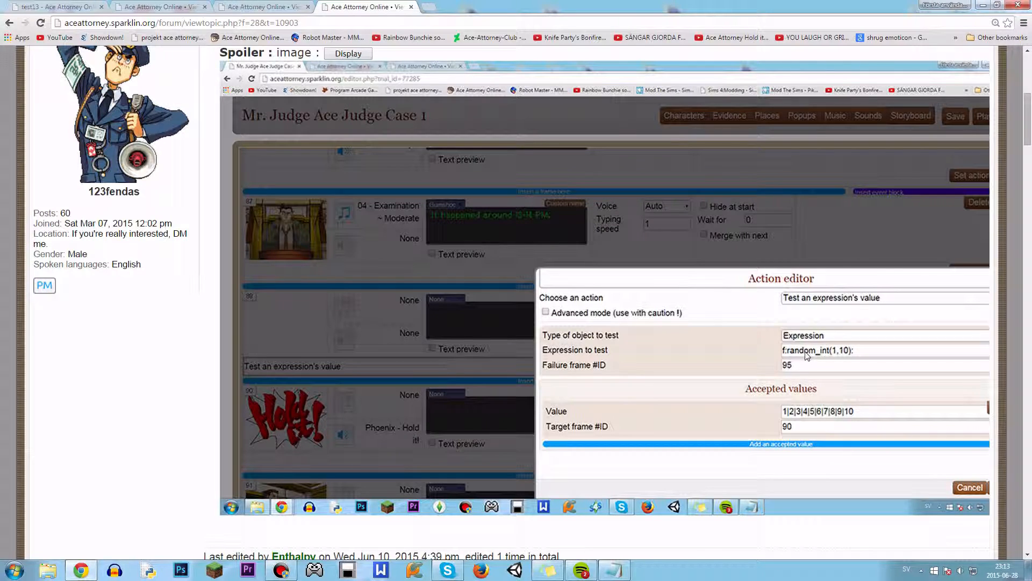
pyautogui.scroll(3, 452, 212)
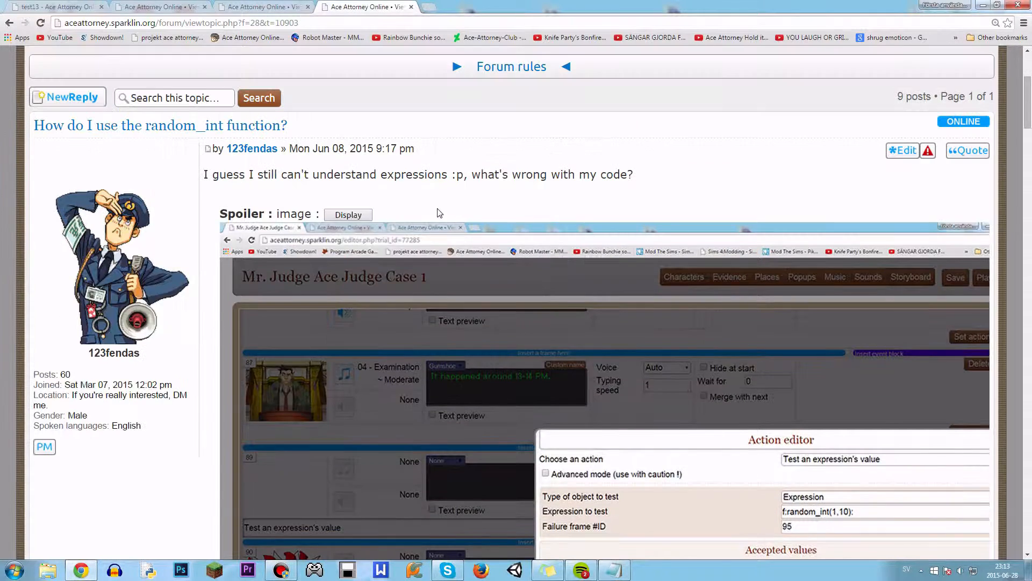
pyautogui.scroll(-3, 860, 408)
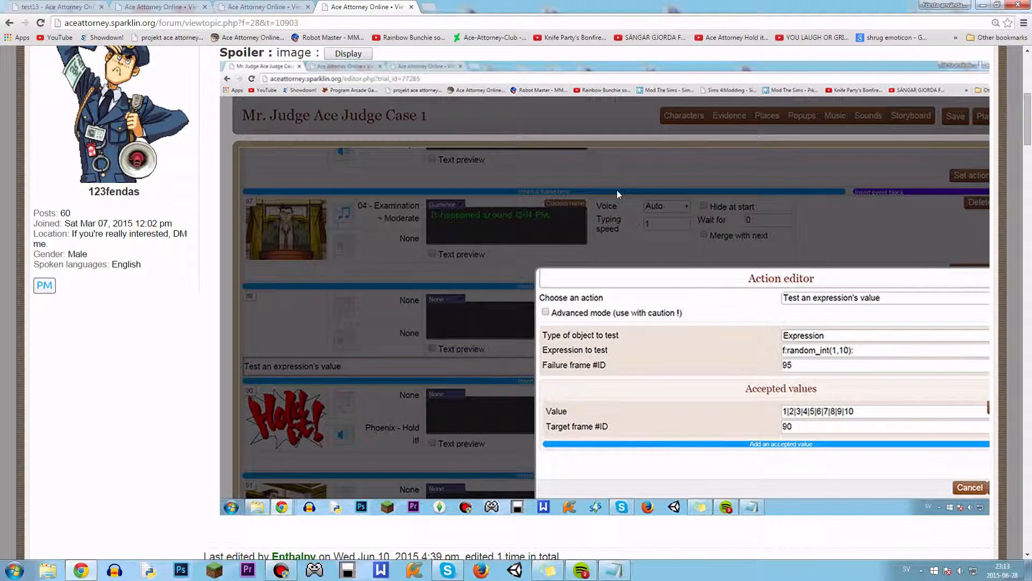
# - Open the Ace Attorney Online homepage in a new browser tab
pyautogui.click(430, 7)
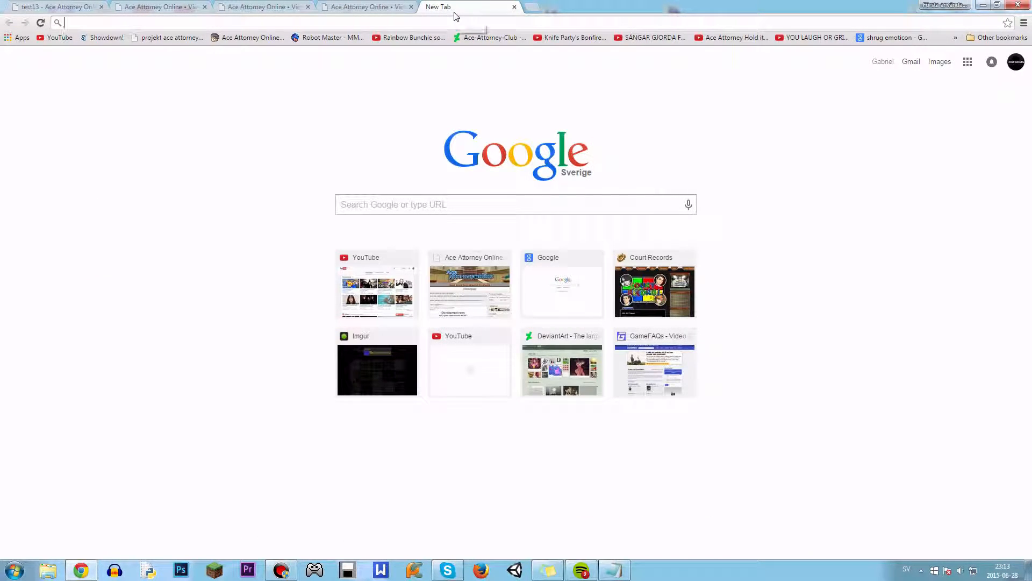
pyautogui.write('l')
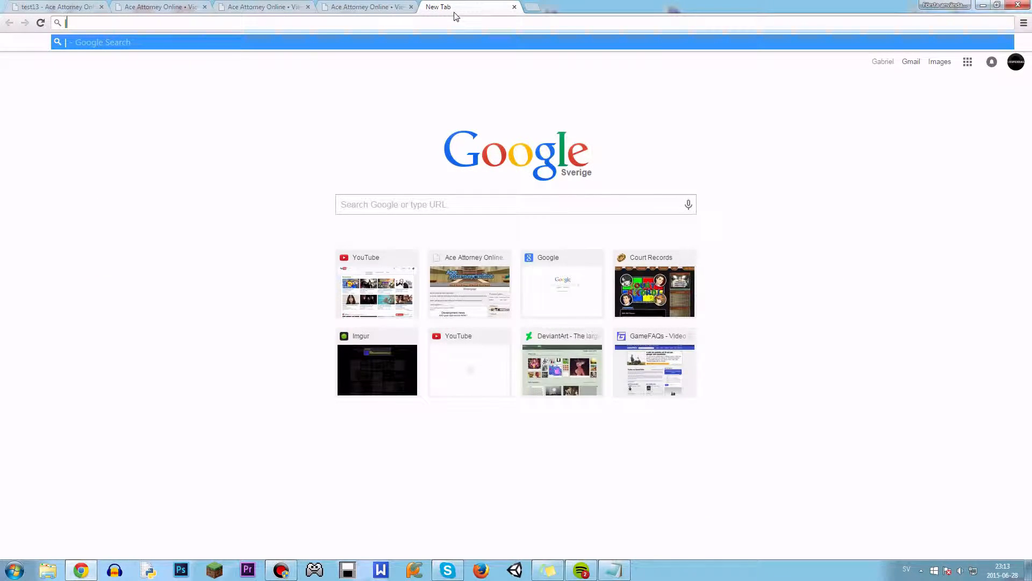
pyautogui.click(159, 7)
pyautogui.click(53, 7)
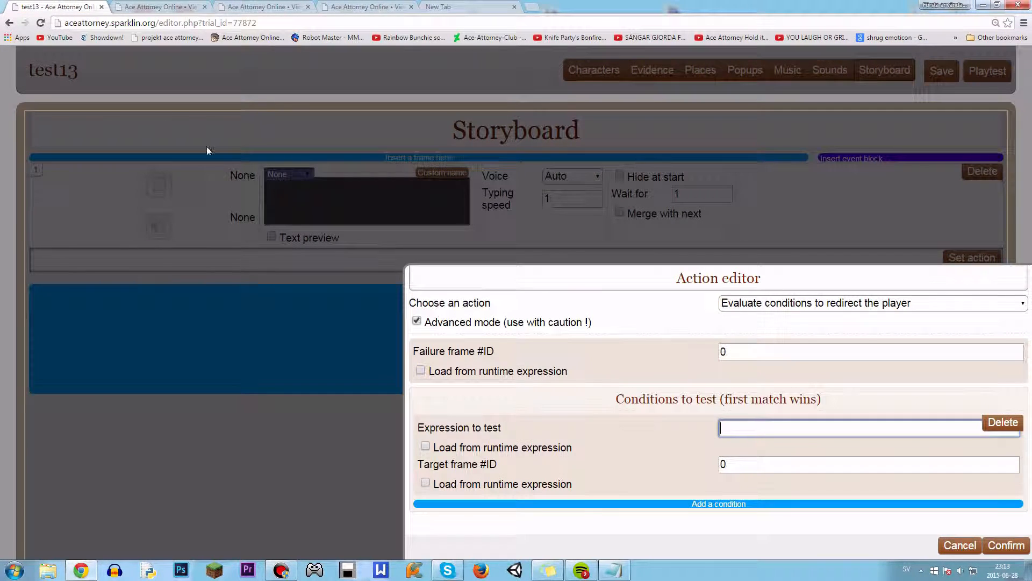
pyautogui.click(160, 8)
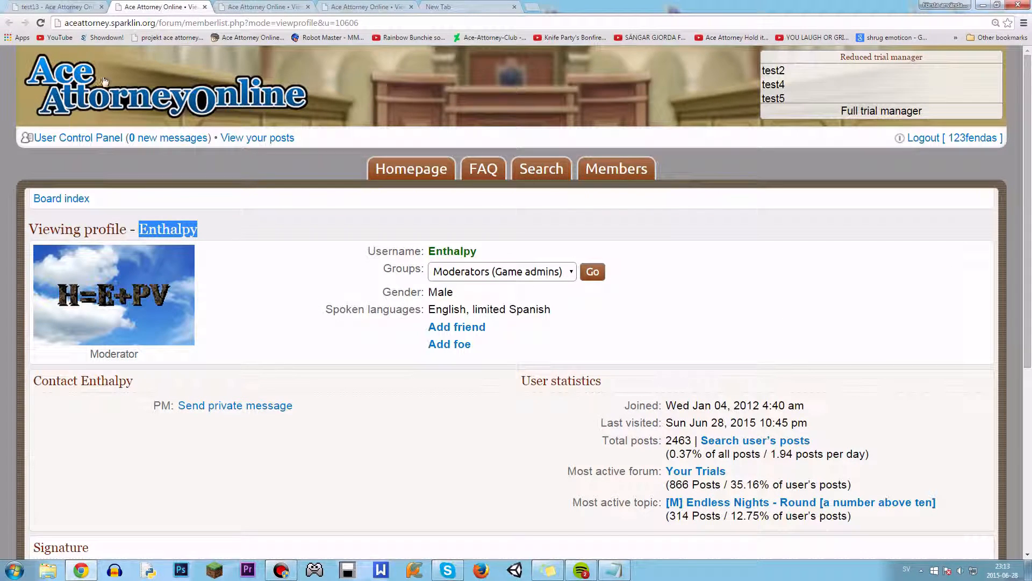
pyautogui.click(452, 7)
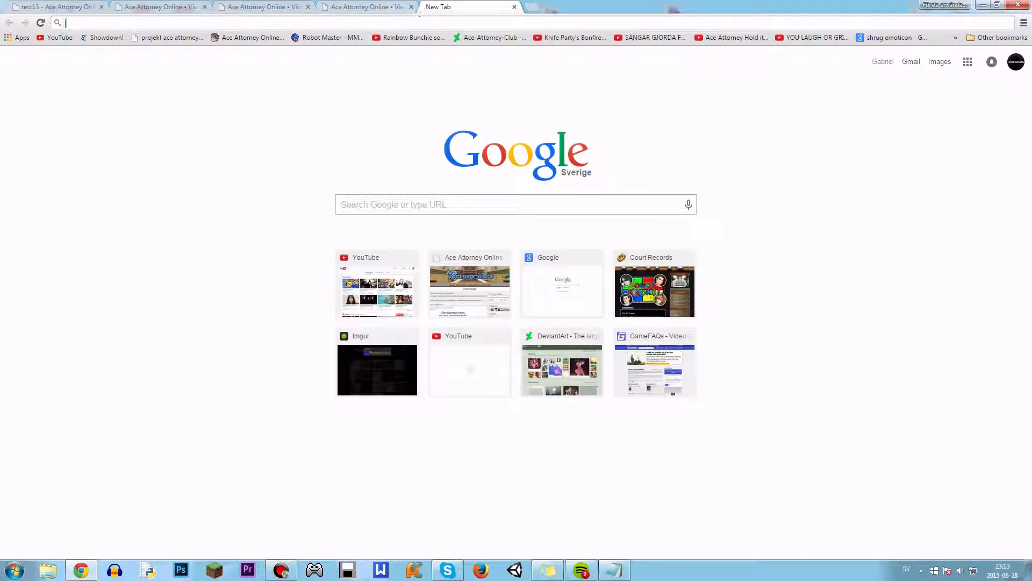
pyautogui.click(247, 37)
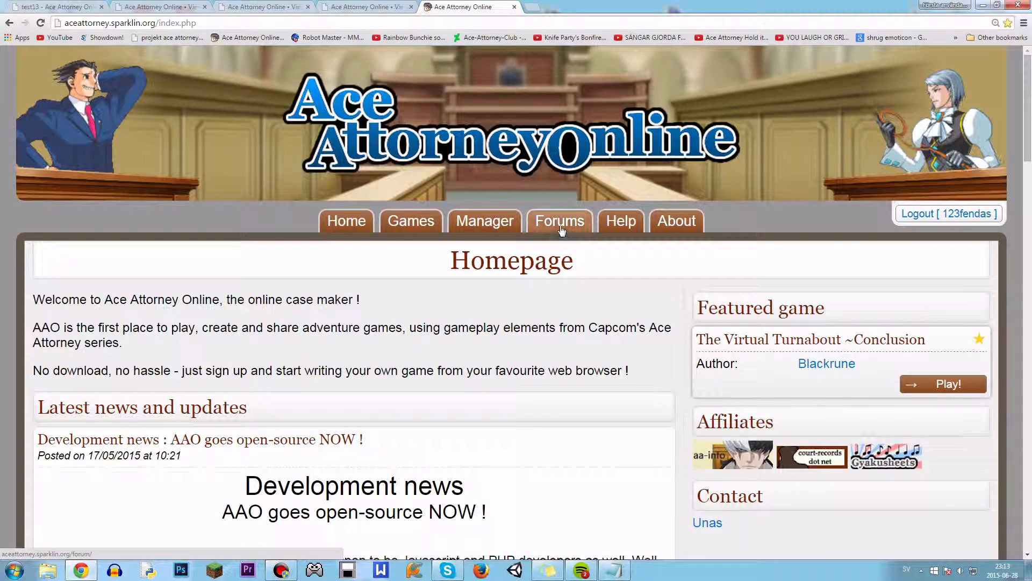
# - Go to the site's forums and search them for "v6 variable"
pyautogui.click(556, 222)
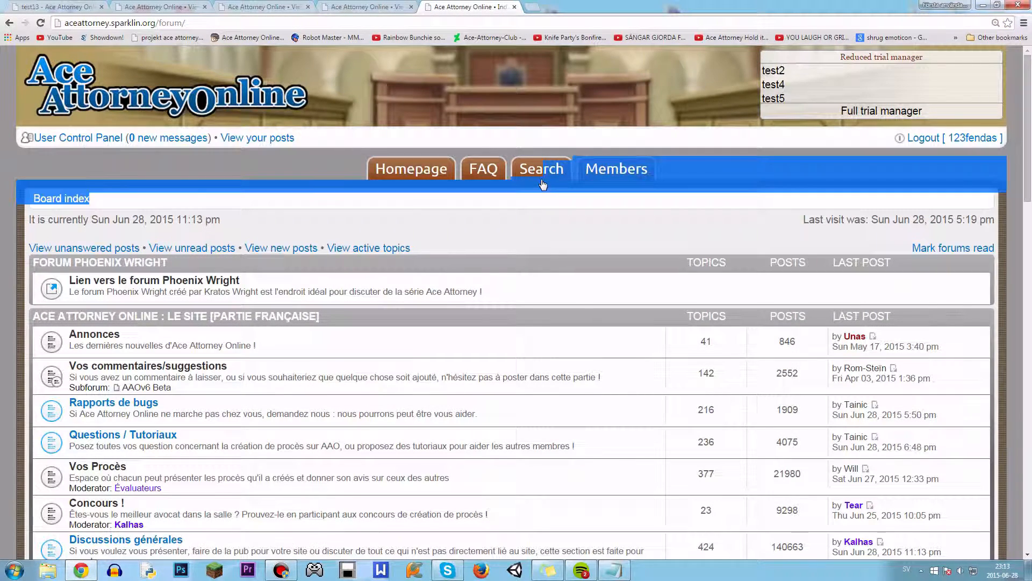
pyautogui.click(542, 172)
pyautogui.write('v6 variable')
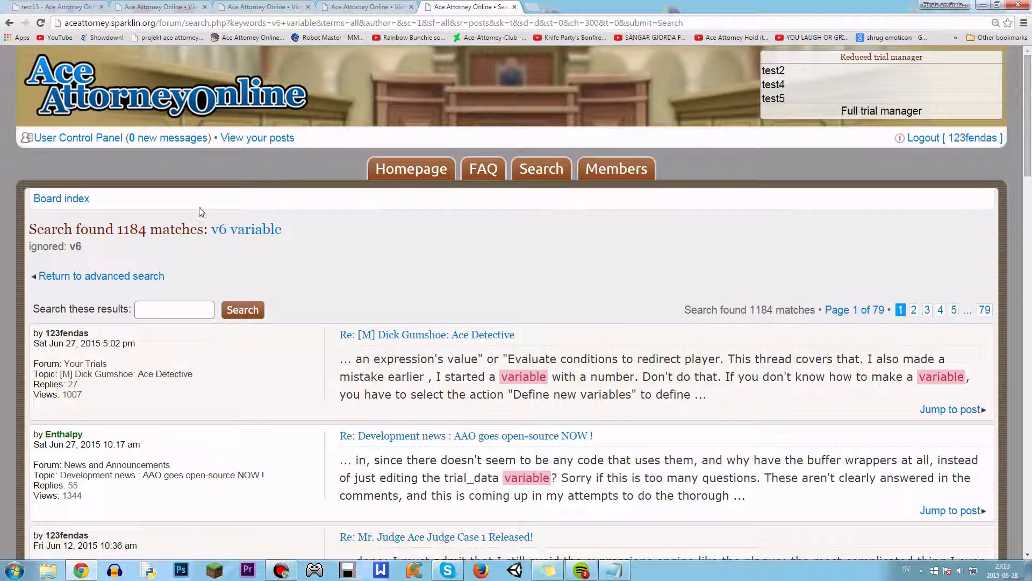
# - Return to the forum index by way of the homepage and open the English section's V6 Tutorials subforum
pyautogui.click(433, 168)
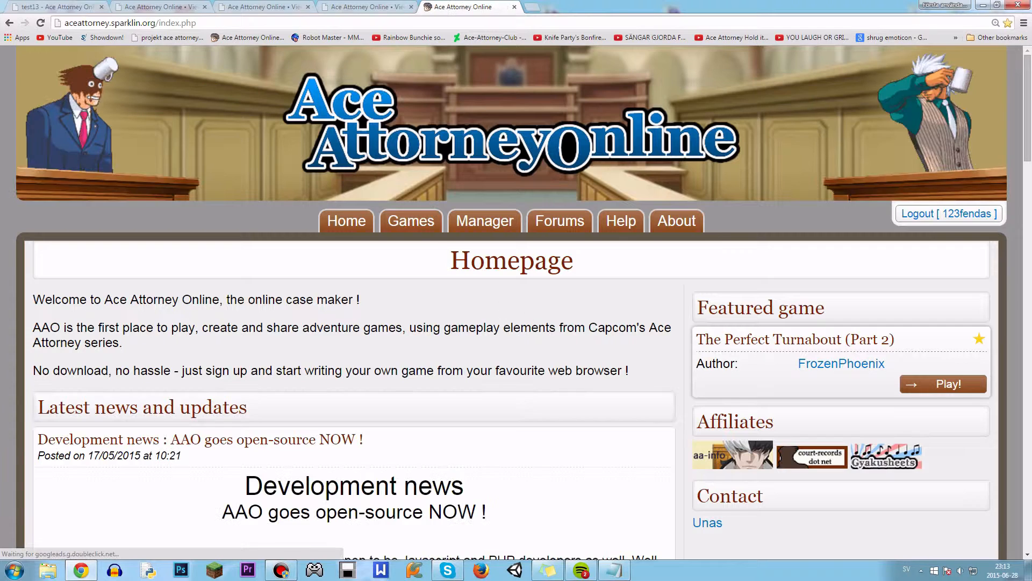
pyautogui.click(553, 226)
pyautogui.scroll(-9, 158, 355)
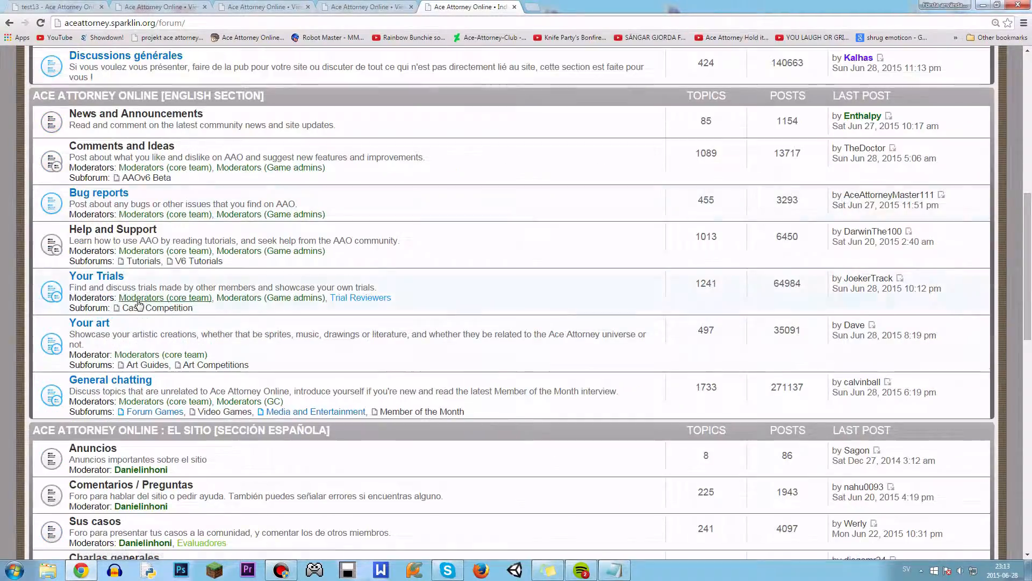
pyautogui.click(196, 261)
# - Open the v6 Variable Guide topic from the tutorial list
pyautogui.scroll(-2, 212, 342)
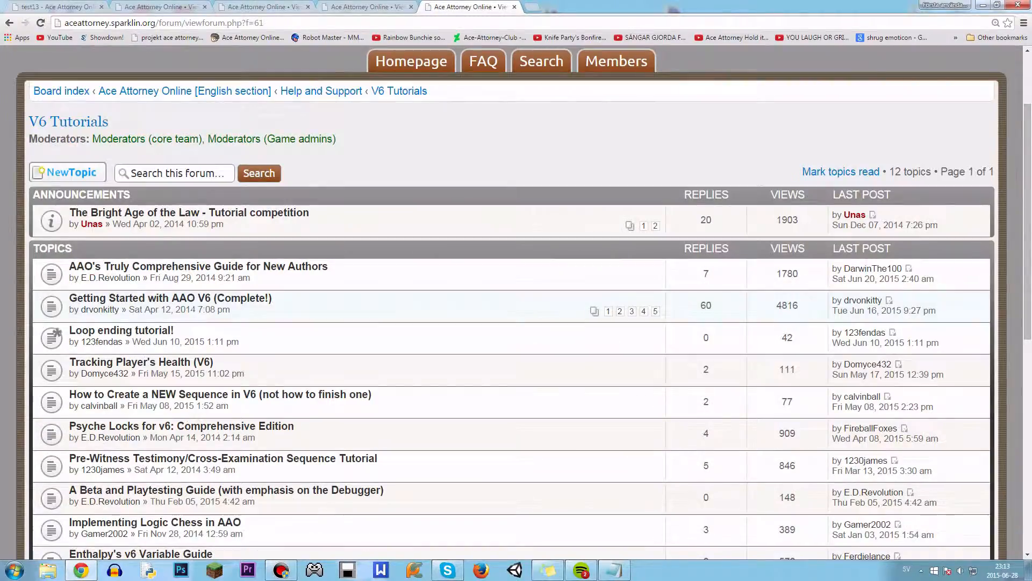
pyautogui.scroll(-1, 191, 355)
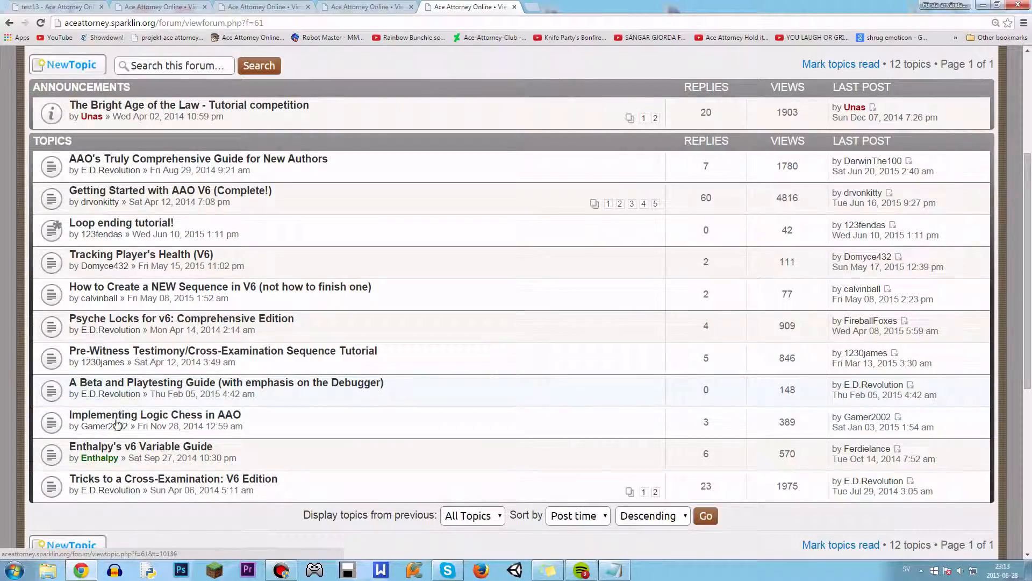
pyautogui.click(109, 446)
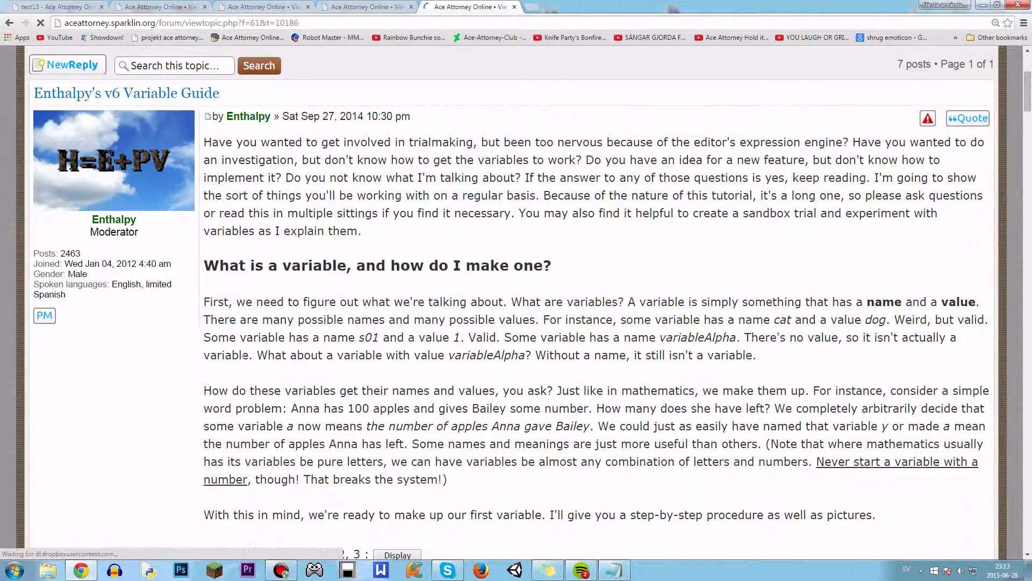
# - Skim the guide's part on changing frame order by a variable's value, checking the Answer and Image 5 spoilers
pyautogui.scroll(-20, 170, 262)
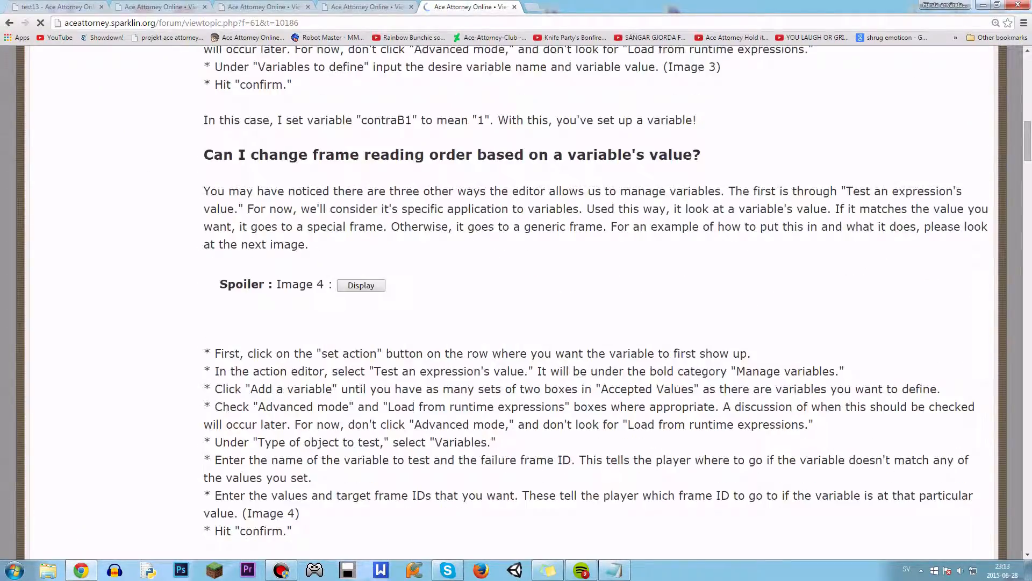
pyautogui.scroll(-3, 272, 355)
pyautogui.click(347, 358)
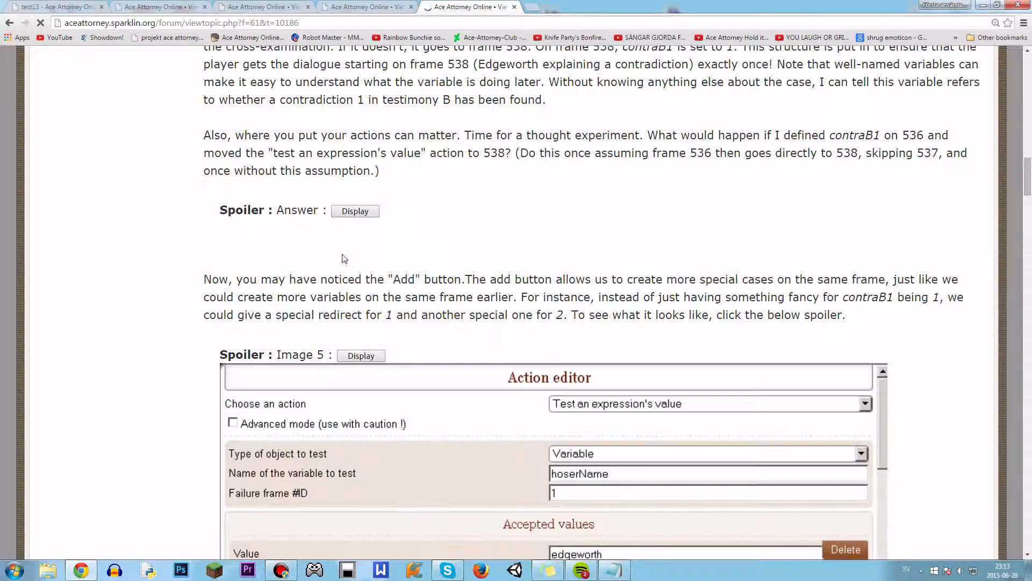
pyautogui.click(349, 213)
pyautogui.click(349, 213)
pyautogui.scroll(-1, 357, 337)
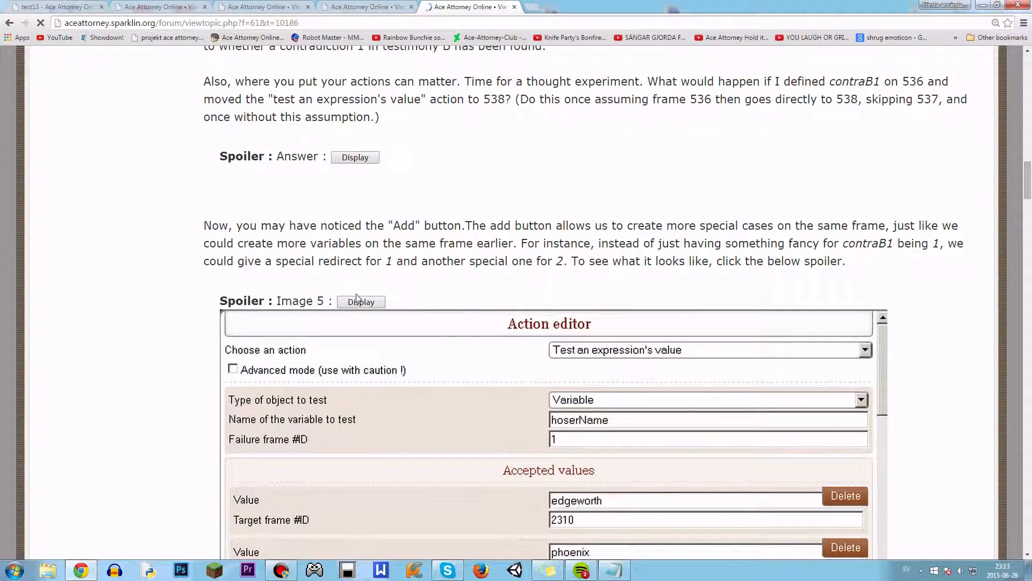
pyautogui.click(358, 303)
# - Expand the spoiler explaining the expression engine and examine its word list and operators
pyautogui.scroll(-6, 358, 302)
pyautogui.click(554, 371)
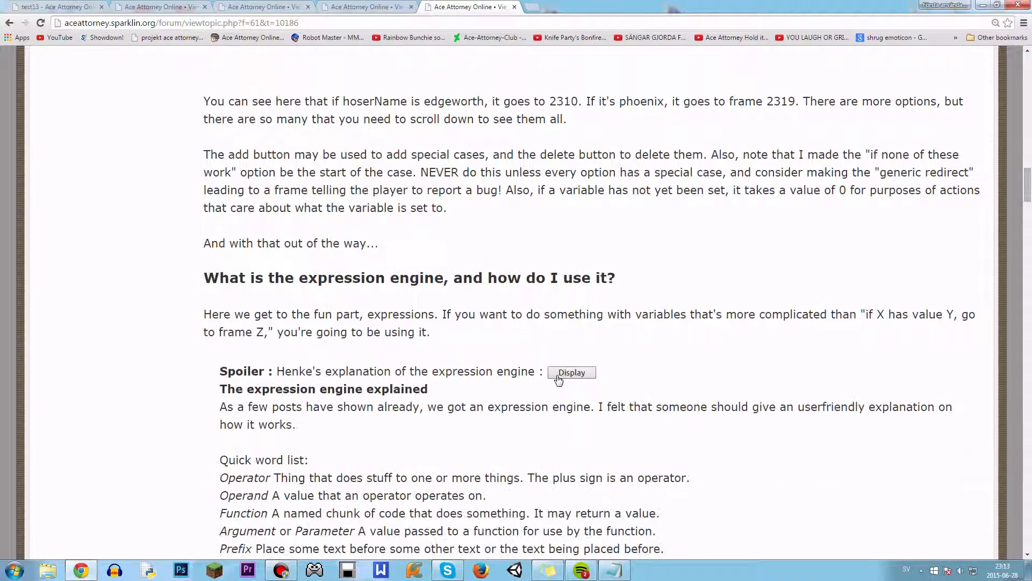
pyautogui.scroll(-3, 554, 371)
pyautogui.scroll(-1, 618, 299)
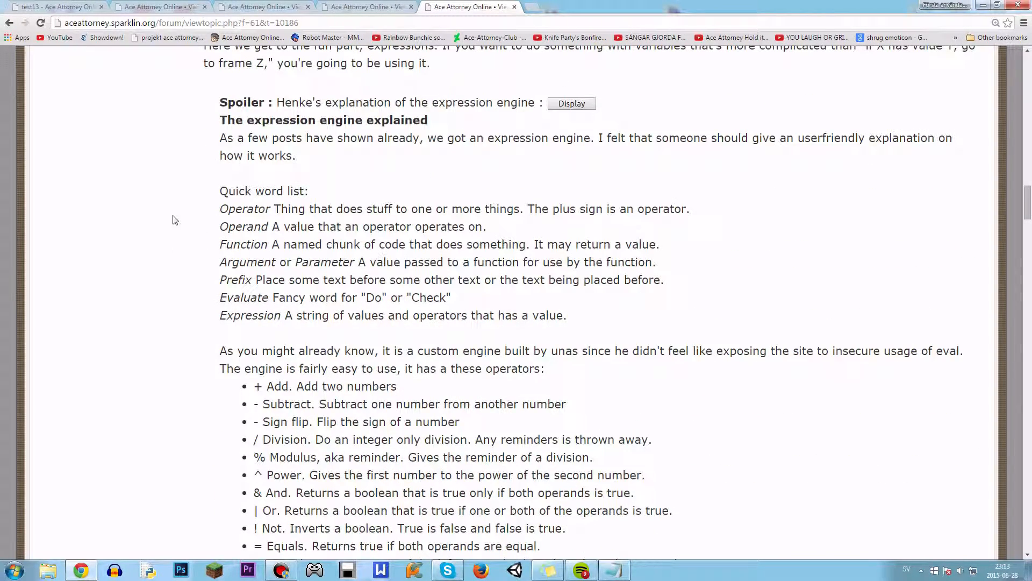
# - Check the condition's expression field in the test13 trial editor and return to the v6 variable guide
pyautogui.click(352, 6)
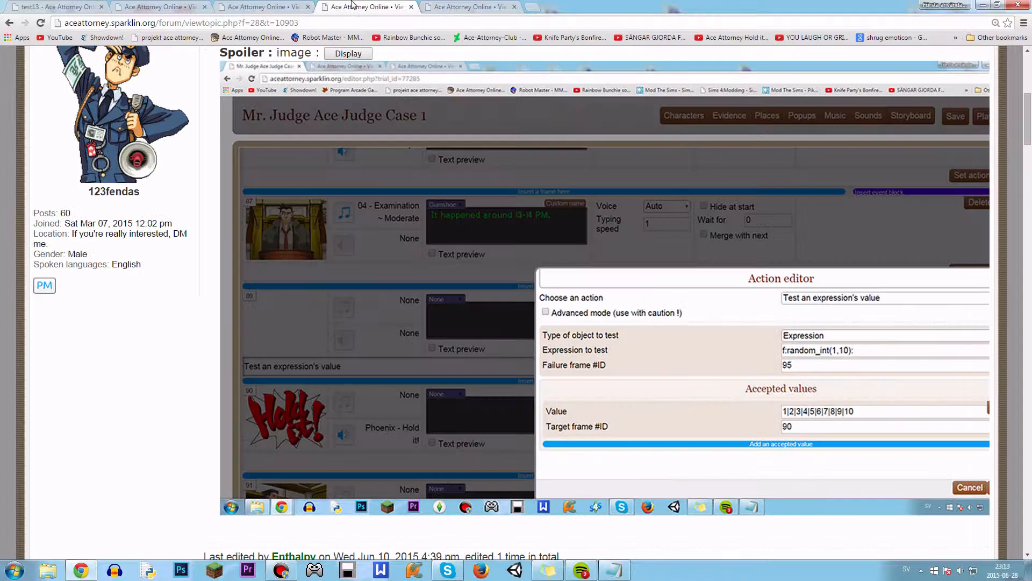
pyautogui.click(260, 6)
pyautogui.click(173, 5)
pyautogui.click(55, 6)
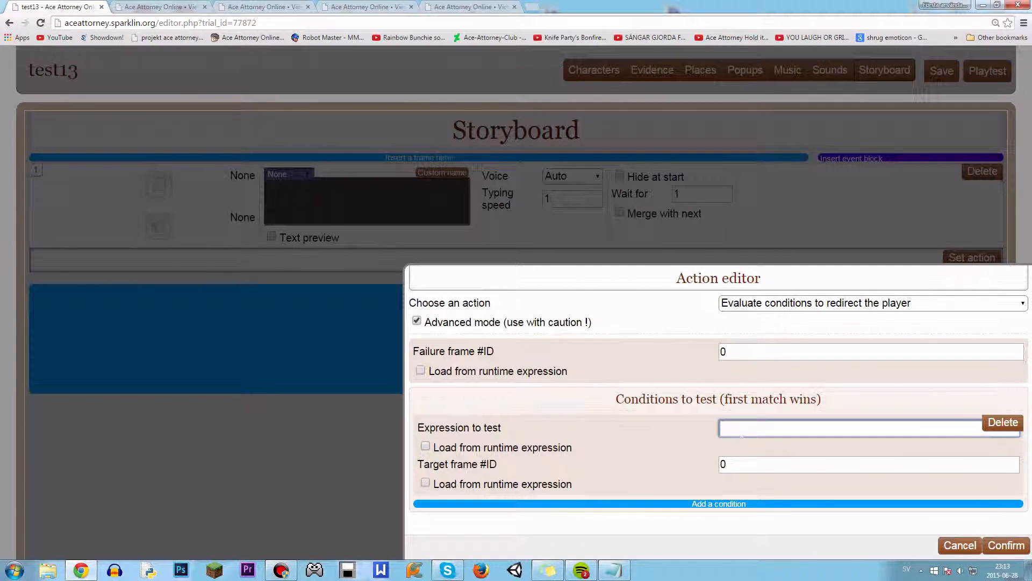
pyautogui.click(462, 5)
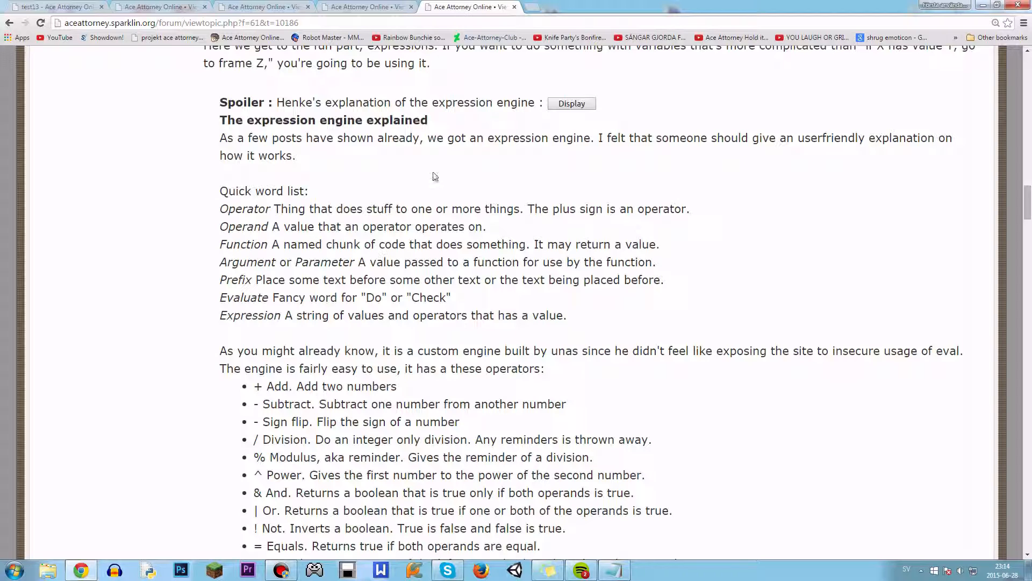
# - Examine the guide's operator list from sign flip through division, modulus and power to And
pyautogui.scroll(-2, 255, 285)
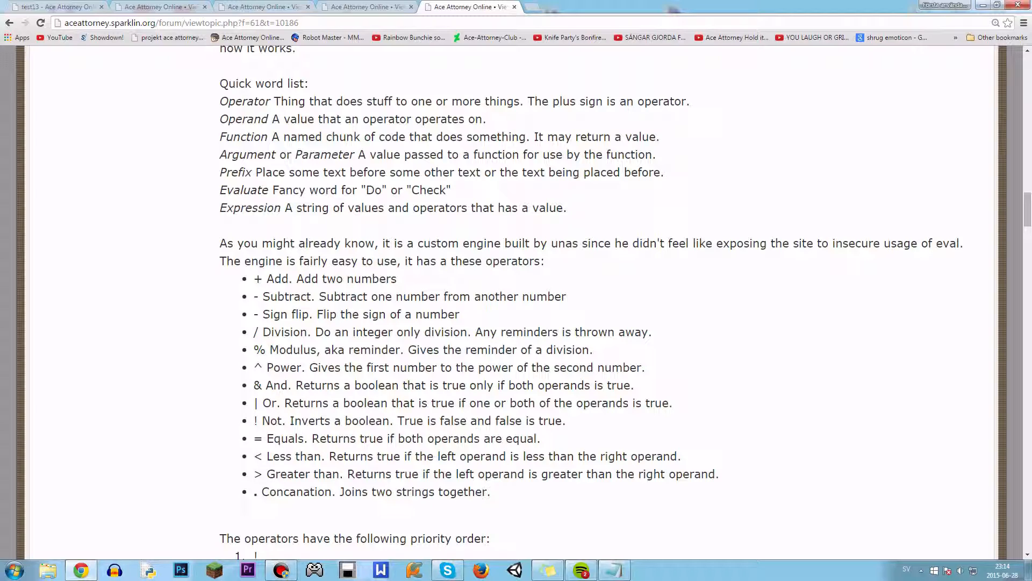
pyautogui.moveTo(254, 314); pyautogui.dragTo(318, 327)
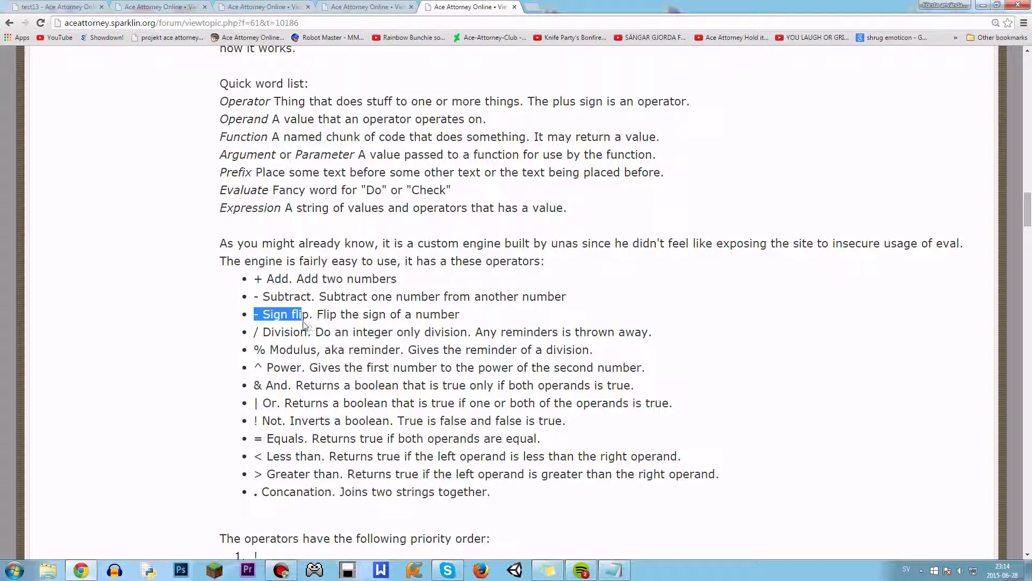
pyautogui.moveTo(254, 334); pyautogui.dragTo(429, 352)
pyautogui.click(239, 361)
pyautogui.click(301, 353)
pyautogui.click(338, 342)
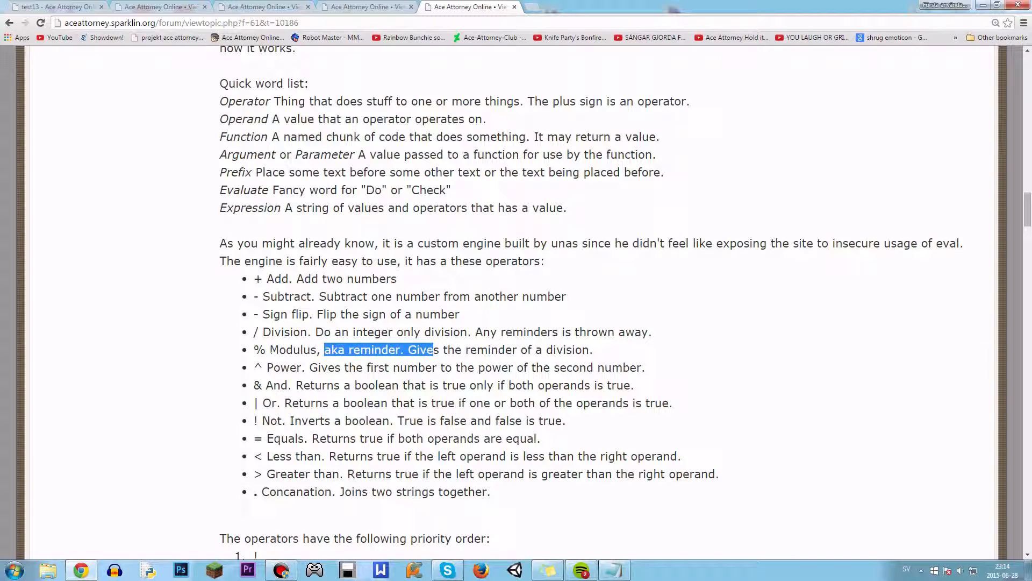
pyautogui.click(269, 354)
pyautogui.moveTo(254, 371); pyautogui.dragTo(319, 371)
pyautogui.click(299, 380)
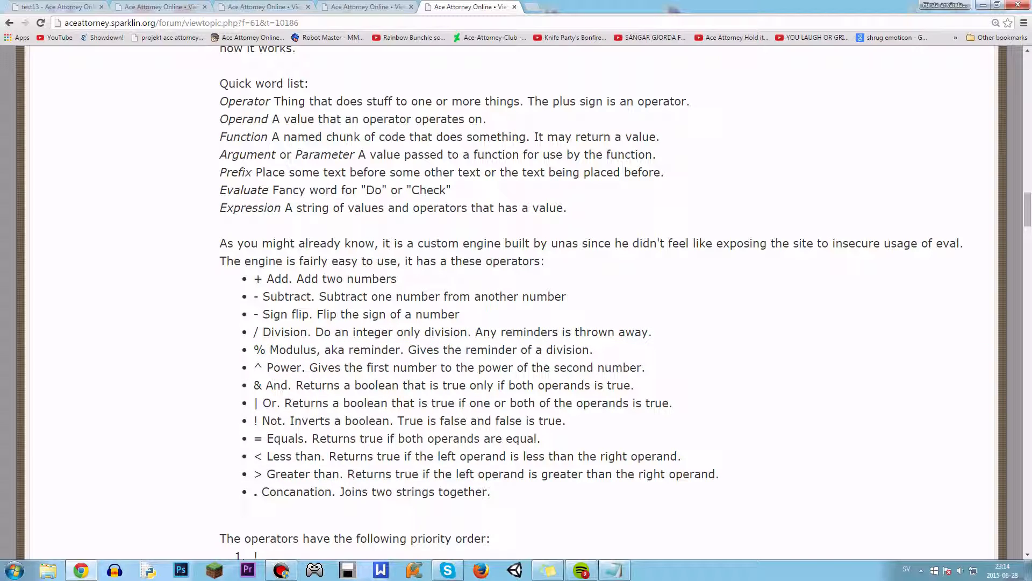
pyautogui.moveTo(255, 385); pyautogui.dragTo(281, 385)
pyautogui.click(280, 385)
# - Write the And example "(expression1) & (expression2)" in a new blank browser tab and discard that tab
pyautogui.click(532, 8)
pyautogui.write('(')
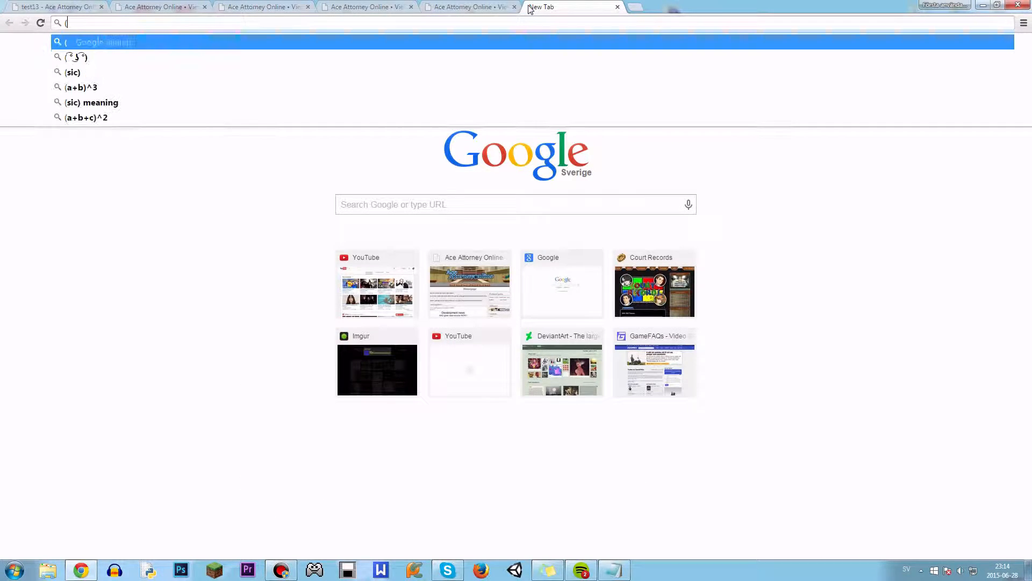
pyautogui.write('expression')
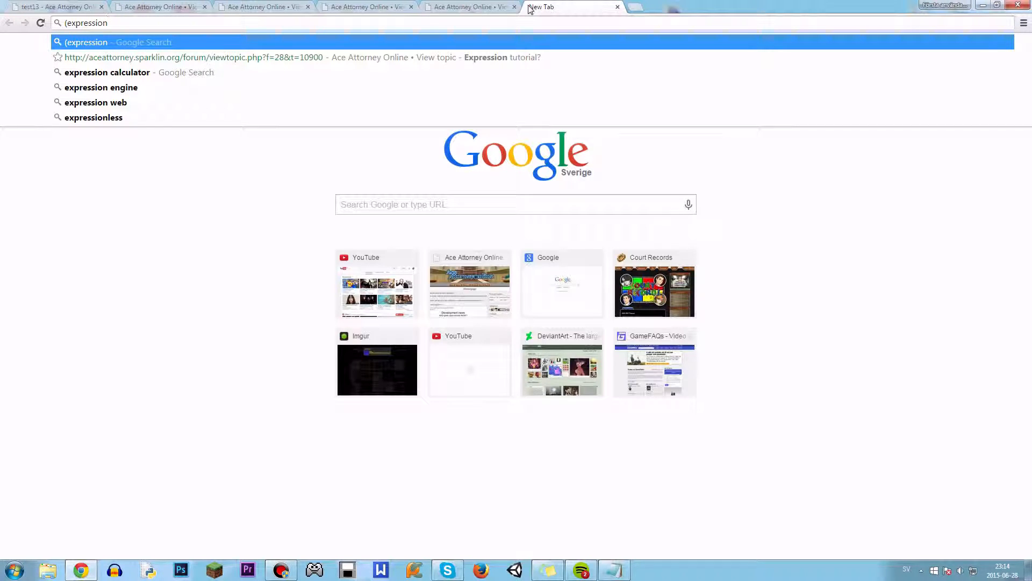
pyautogui.write('1) & expression2')
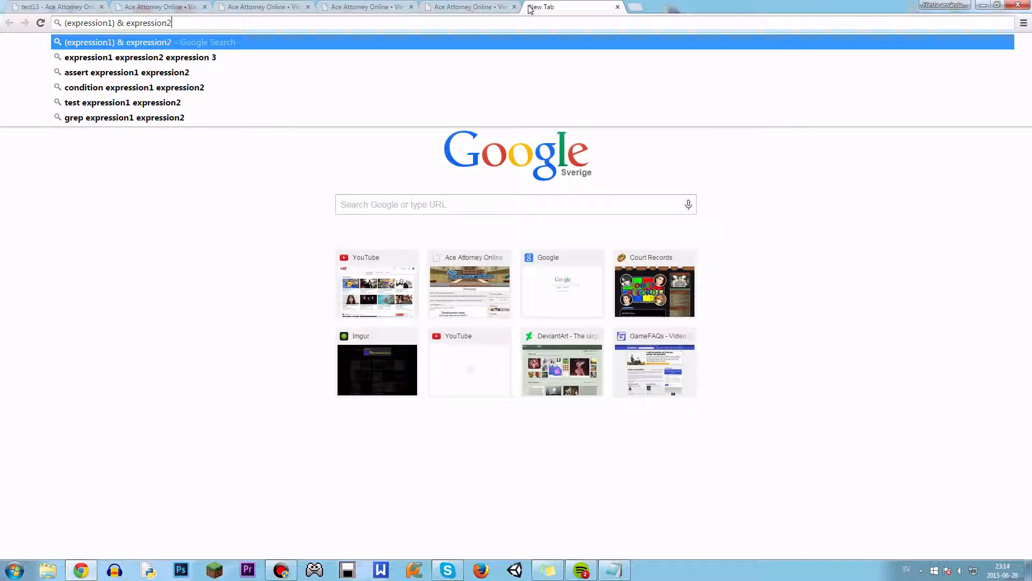
pyautogui.write(')')
pyautogui.write('(')
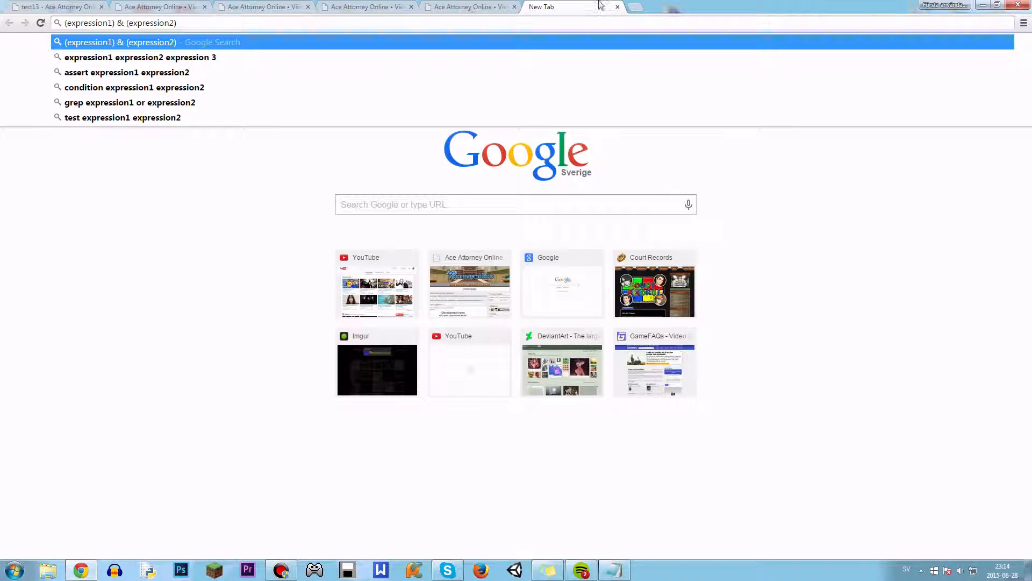
pyautogui.click(618, 6)
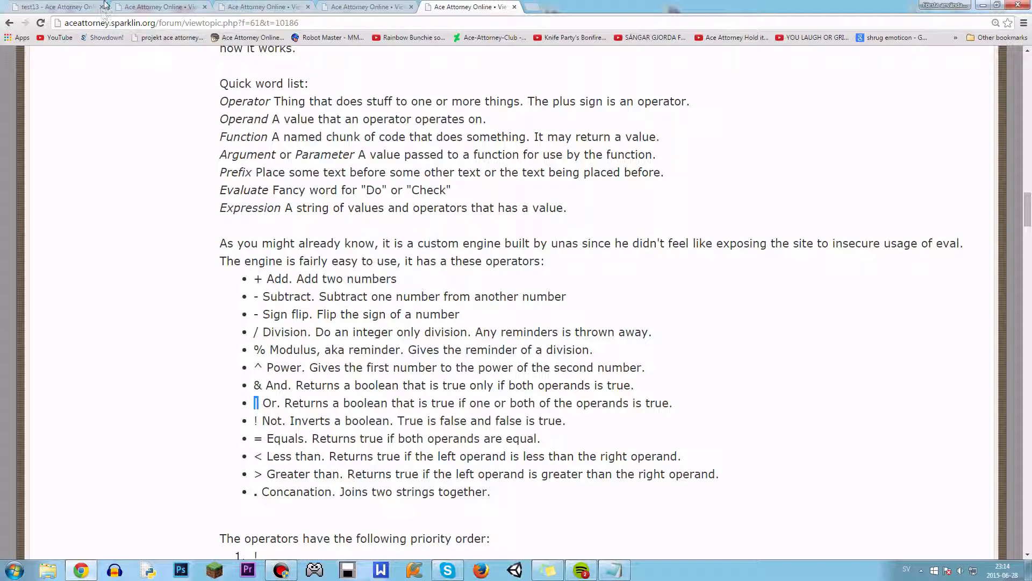
# - Enter "expression1 | expression2" as the condition's expression to test in the test13 trial editor
pyautogui.click(155, 7)
pyautogui.click(76, 7)
pyautogui.write('expression1 ')
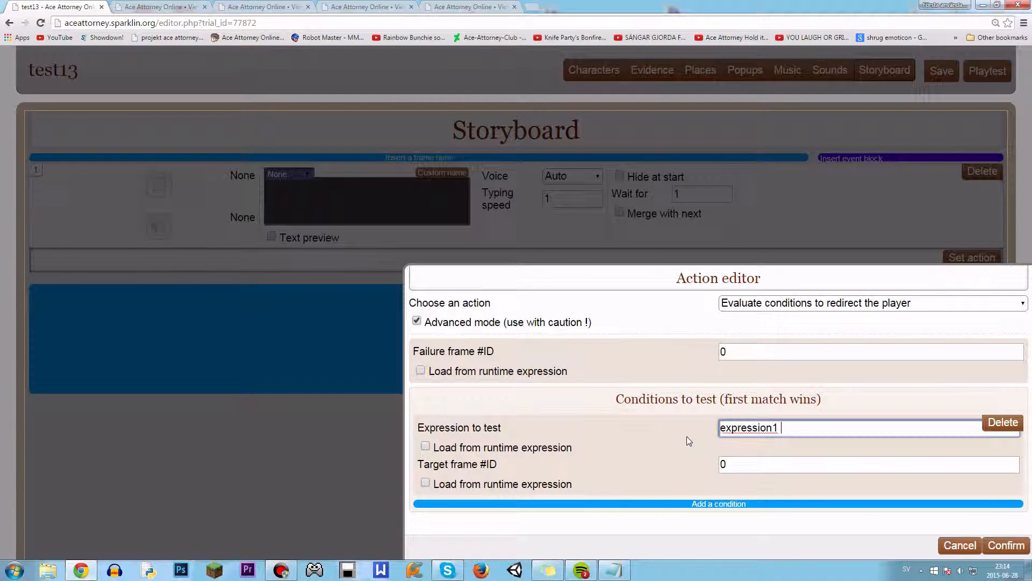
pyautogui.write('| expression2')
pyautogui.press('Tab')
pyautogui.press('Tab')
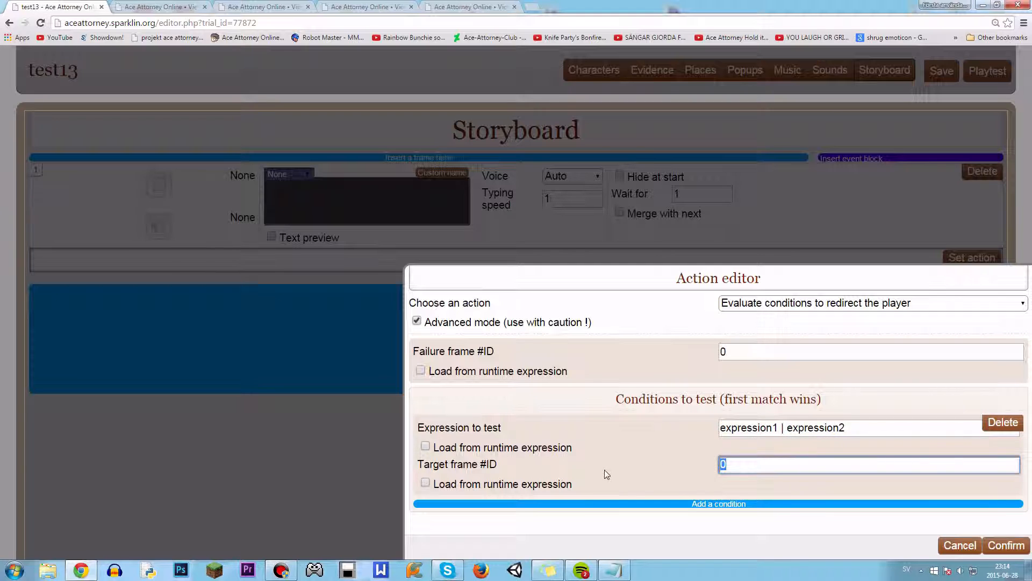
# - Examine the Not and Equals operators in the v6 variable guide
pyautogui.click(438, 6)
pyautogui.doubleClick(255, 421)
pyautogui.moveTo(262, 421); pyautogui.dragTo(580, 422)
pyautogui.click(580, 422)
pyautogui.doubleClick(258, 439)
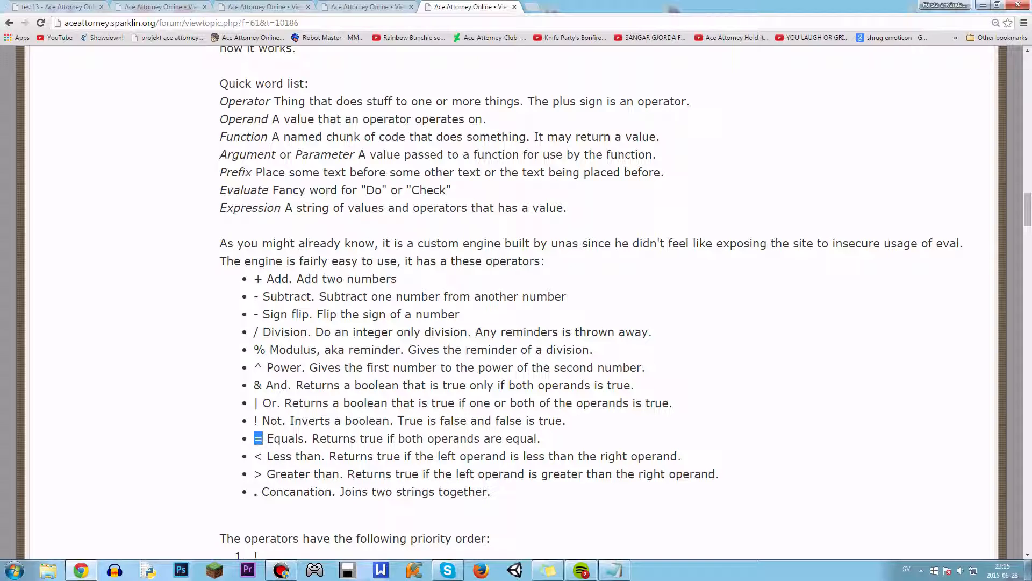
# - Replace the condition's expression with the sample "expression =" in the trial editor and clear the field
pyautogui.click(56, 6)
pyautogui.moveTo(871, 429); pyautogui.dragTo(527, 471)
pyautogui.write('expression')
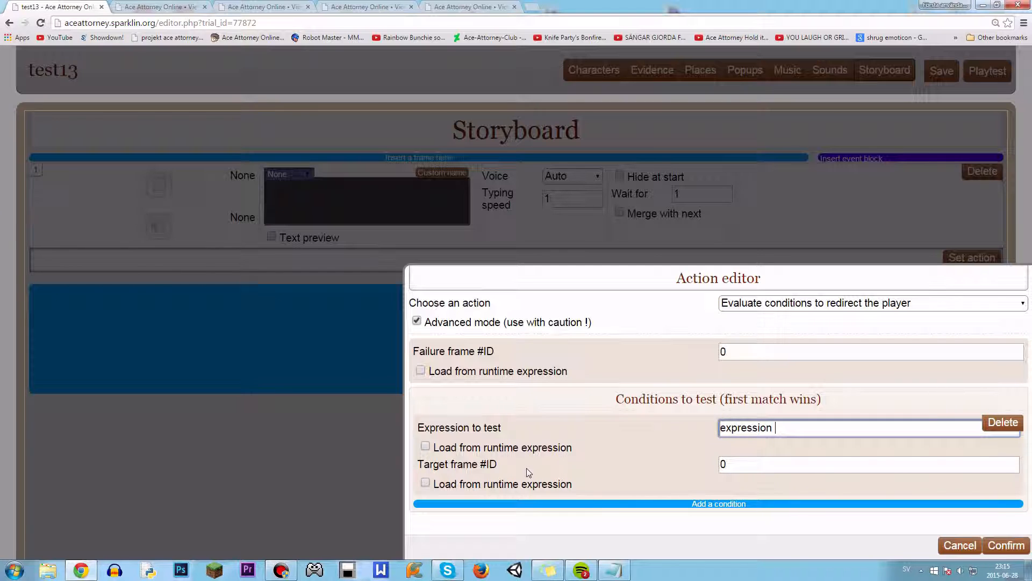
pyautogui.write(' =')
pyautogui.press('BackSpace')
pyautogui.press('BackSpace')
pyautogui.press('BackSpace')
pyautogui.press('BackSpace')
pyautogui.press('BackSpace')
pyautogui.press('BackSpace')
pyautogui.press('BackSpace')
pyautogui.press('BackSpace')
pyautogui.press('BackSpace')
pyautogui.press('BackSpace')
pyautogui.press('BackSpace')
pyautogui.press('BackSpace')
# - Examine the guide's Less than, Greater than and concatenation operators
pyautogui.click(462, 7)
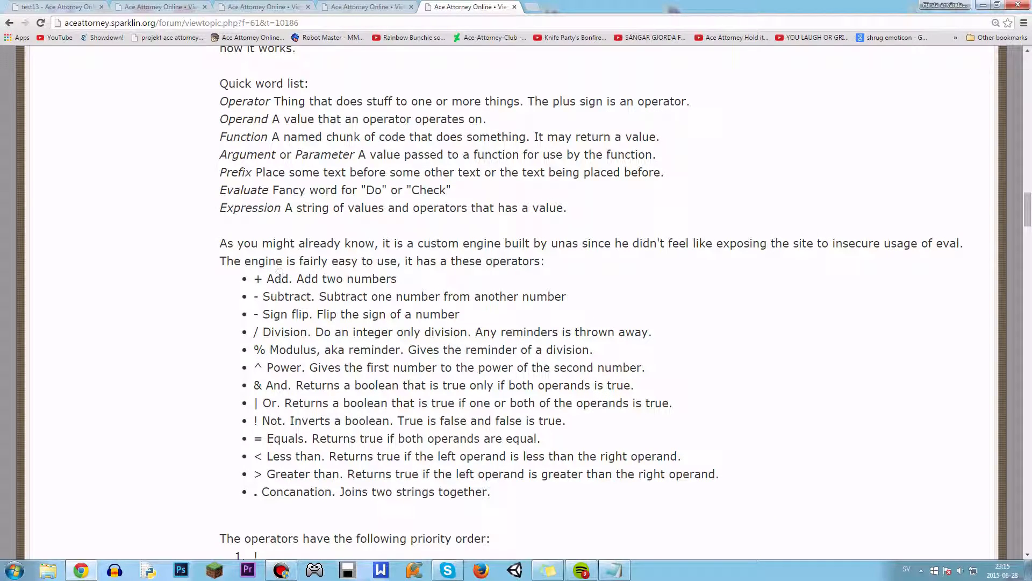
pyautogui.moveTo(255, 456); pyautogui.dragTo(262, 475)
pyautogui.click(258, 471)
pyautogui.moveTo(254, 456); pyautogui.dragTo(262, 474)
pyautogui.click(258, 466)
pyautogui.click(258, 465)
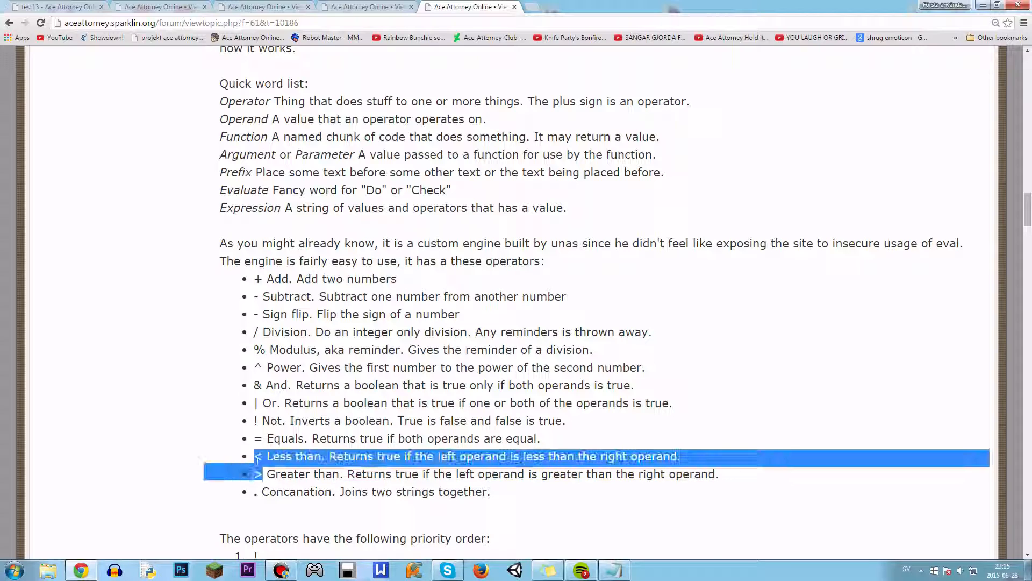
pyautogui.click(258, 466)
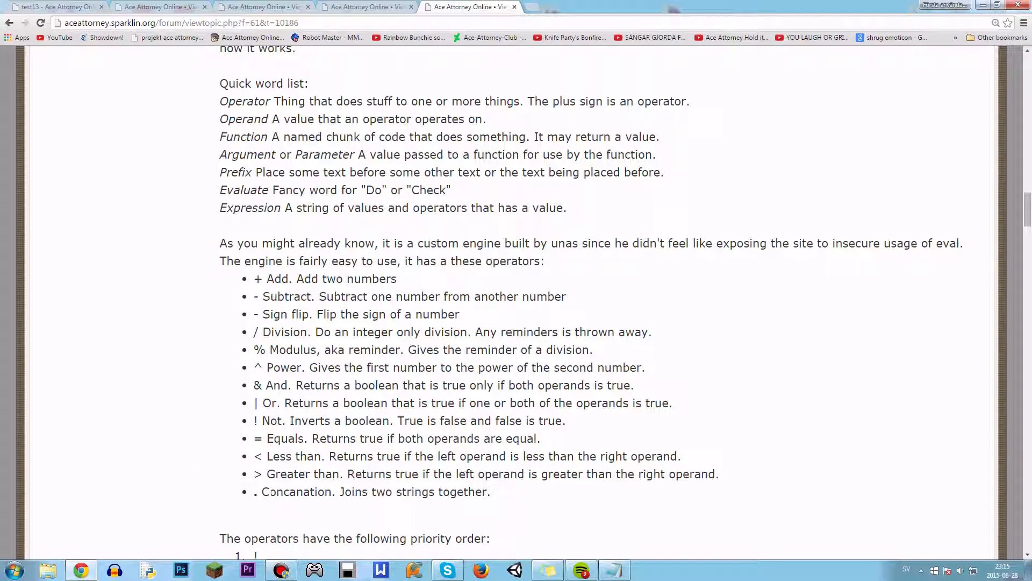
pyautogui.moveTo(262, 492); pyautogui.dragTo(416, 491)
pyautogui.click(414, 491)
# - Read the guide's operator priority order and the notes on evaluation below it
pyautogui.scroll(-3, 414, 492)
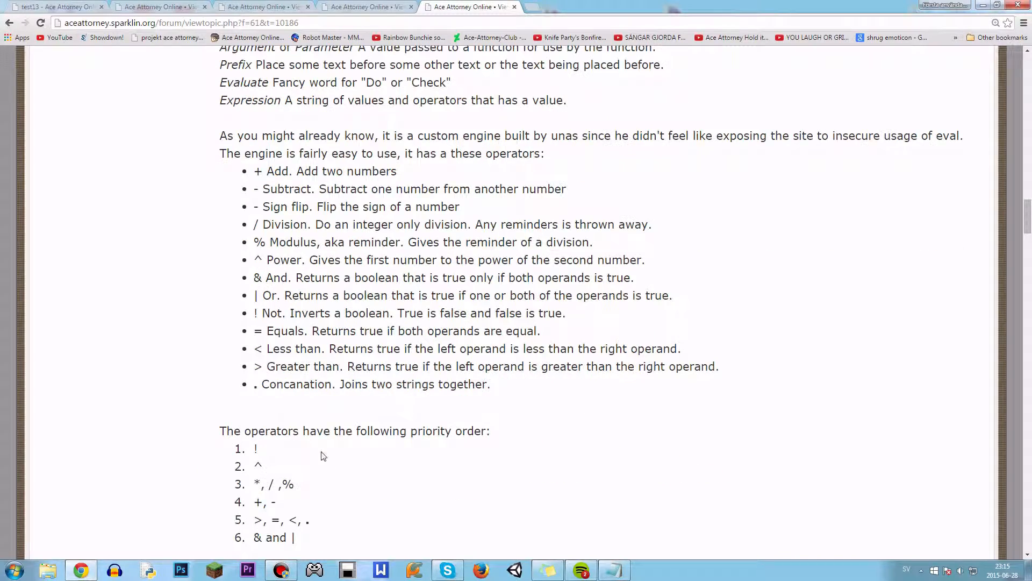
pyautogui.moveTo(257, 388); pyautogui.dragTo(297, 474)
pyautogui.click(297, 473)
pyautogui.scroll(-4, 288, 469)
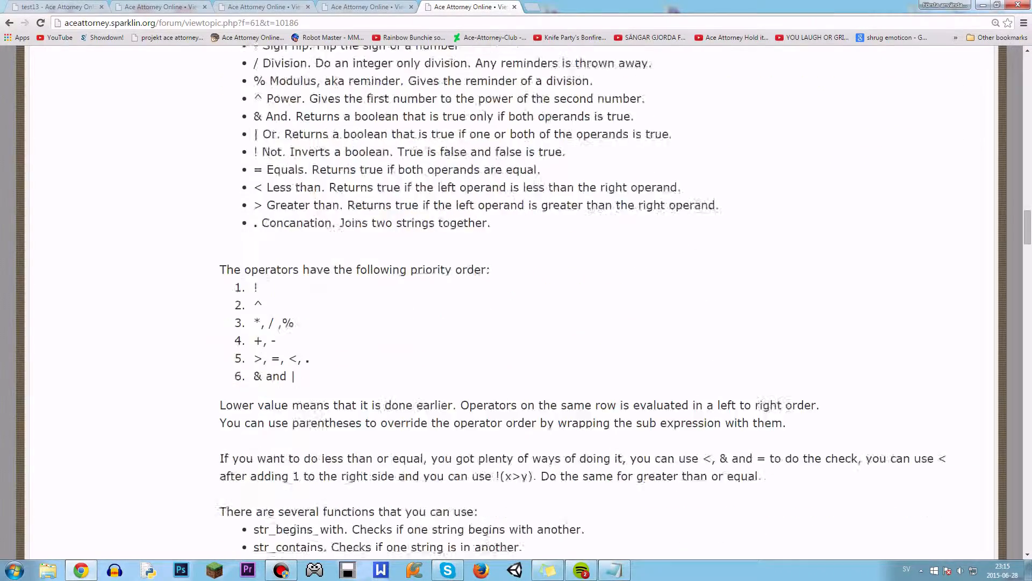
pyautogui.scroll(6, 253, 451)
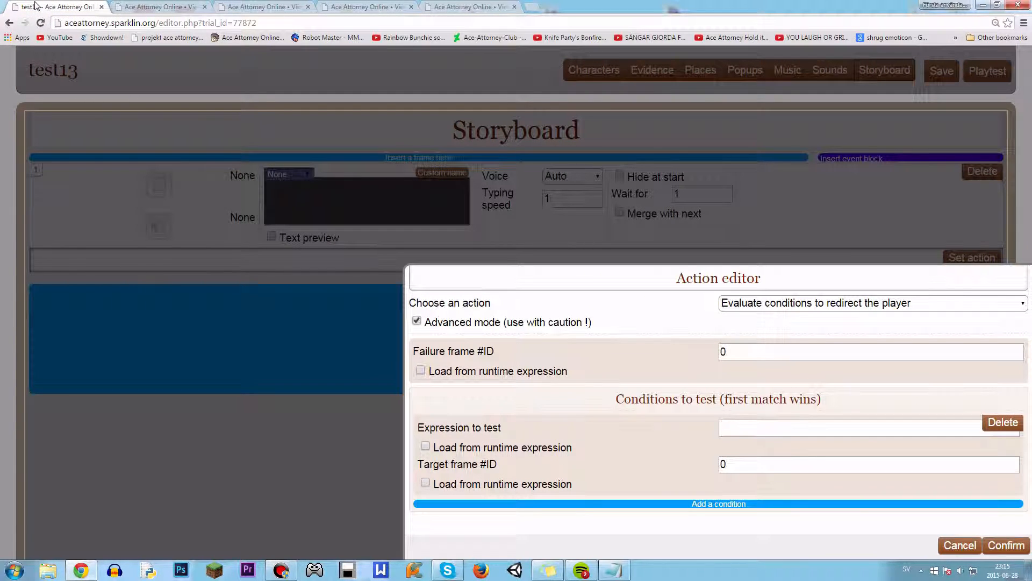
# - Set the condition's expression to f:random_int(1,10) < 5, copied from the reply in the randomize number thread, and turn off advanced mode
pyautogui.click(850, 428)
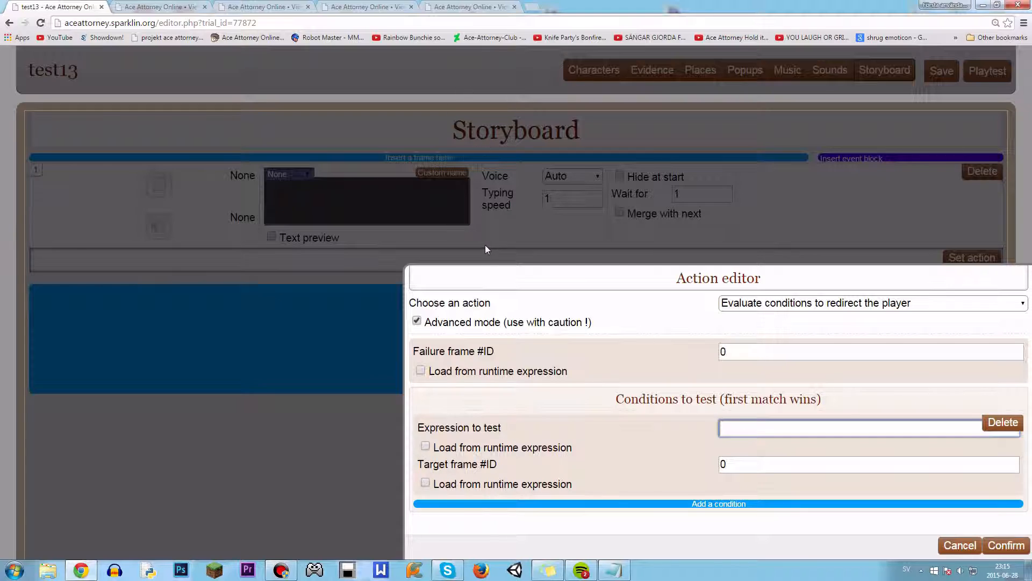
pyautogui.click(457, 7)
pyautogui.click(363, 7)
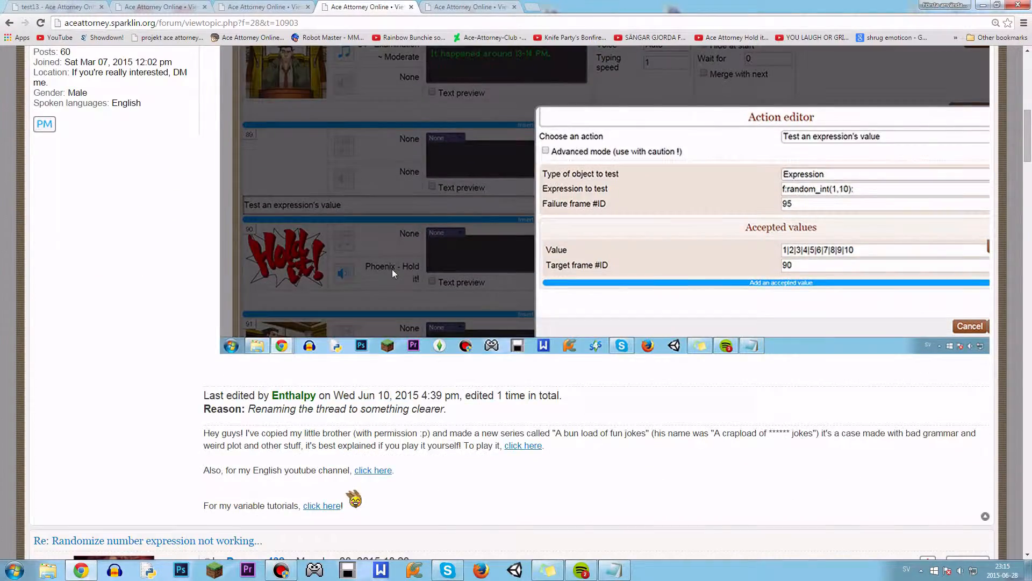
pyautogui.scroll(-20, 392, 273)
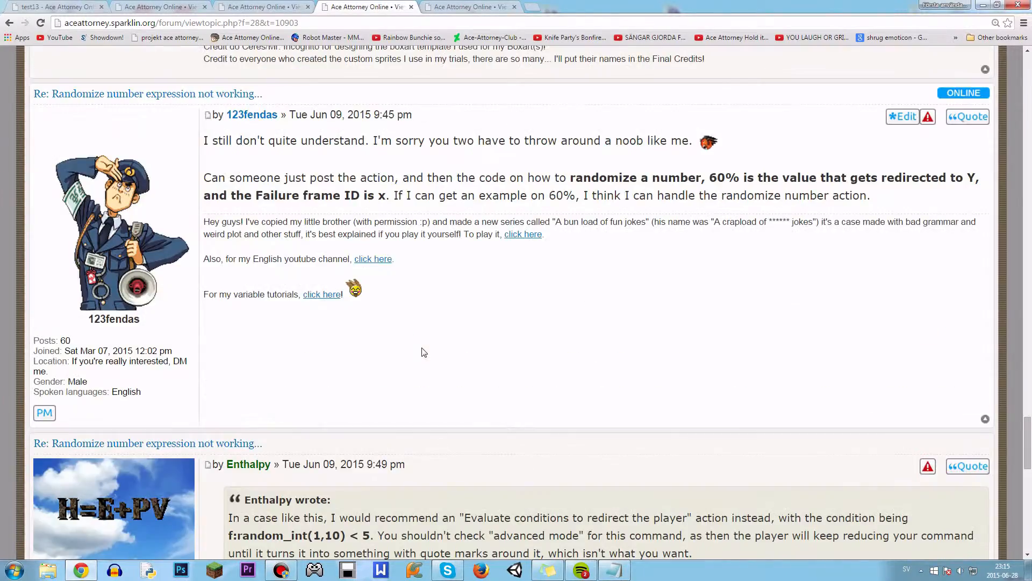
pyautogui.scroll(-9, 424, 353)
pyautogui.scroll(5, 399, 344)
pyautogui.scroll(2, 398, 334)
pyautogui.moveTo(229, 443); pyautogui.dragTo(371, 445)
pyautogui.hotkey('ctrl', 'c')
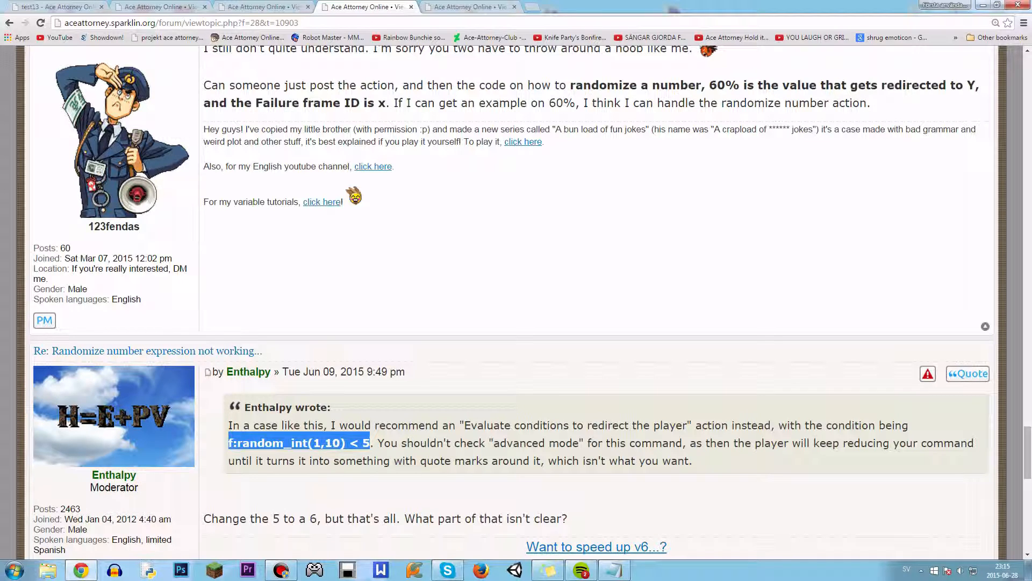
pyautogui.click(100, 5)
pyautogui.hotkey('ctrl', 'v')
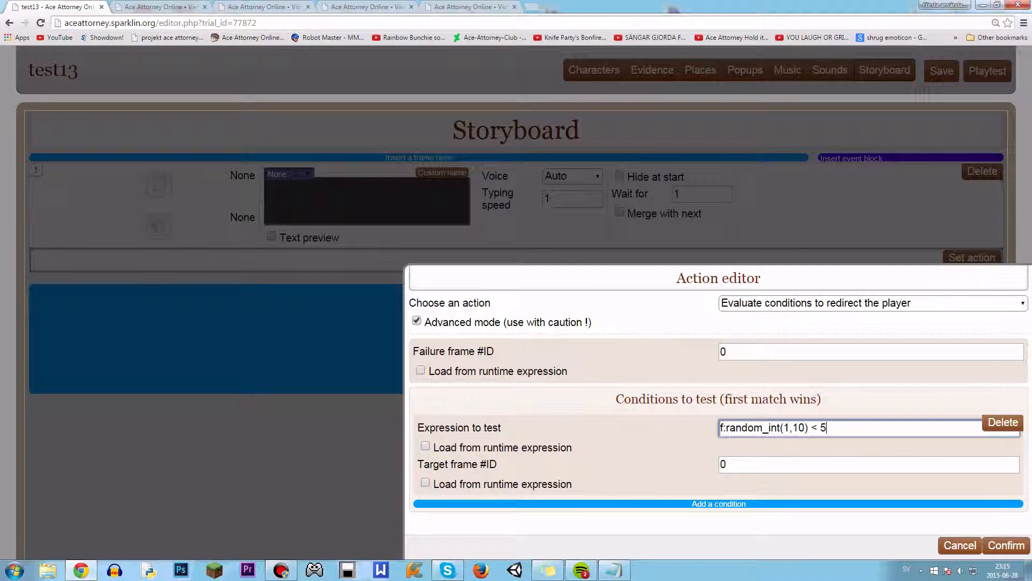
pyautogui.click(467, 322)
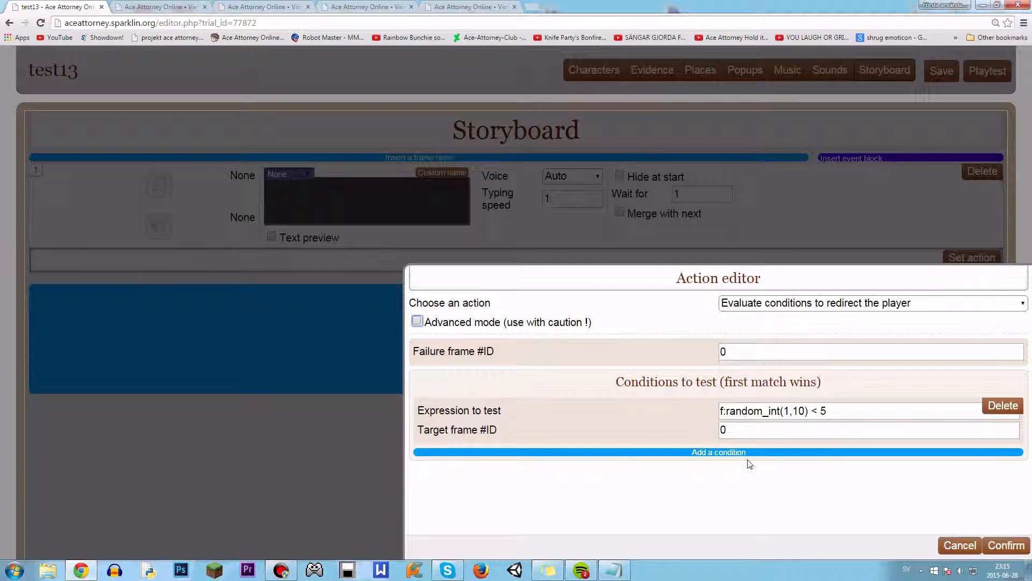
# - Go through the parts of the condition's expression: the random_int function, its range arguments and the comparison
pyautogui.moveTo(837, 412); pyautogui.dragTo(598, 414)
pyautogui.click(805, 411)
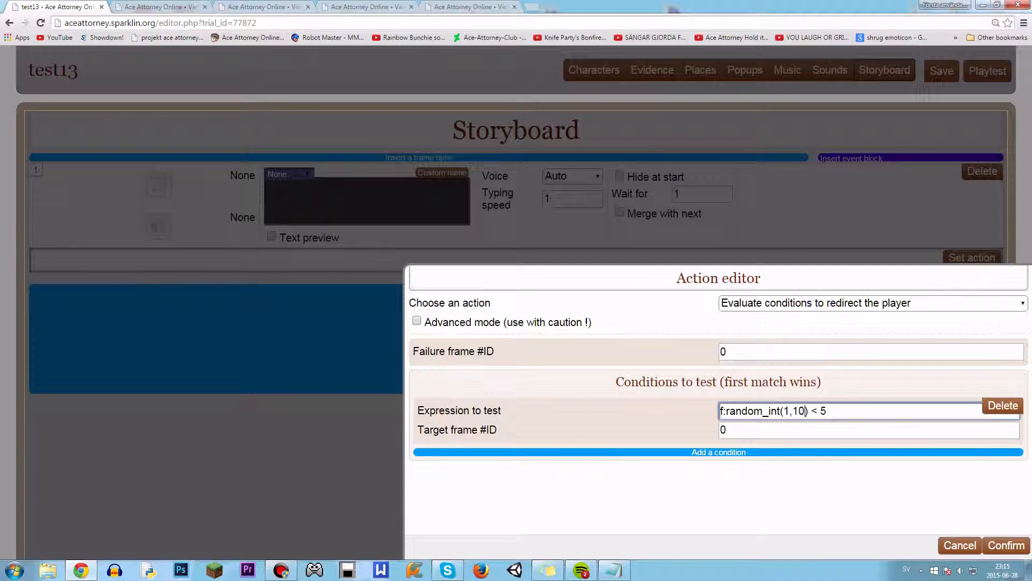
pyautogui.moveTo(719, 411); pyautogui.dragTo(811, 411)
pyautogui.click(810, 411)
pyautogui.moveTo(721, 411); pyautogui.dragTo(781, 411)
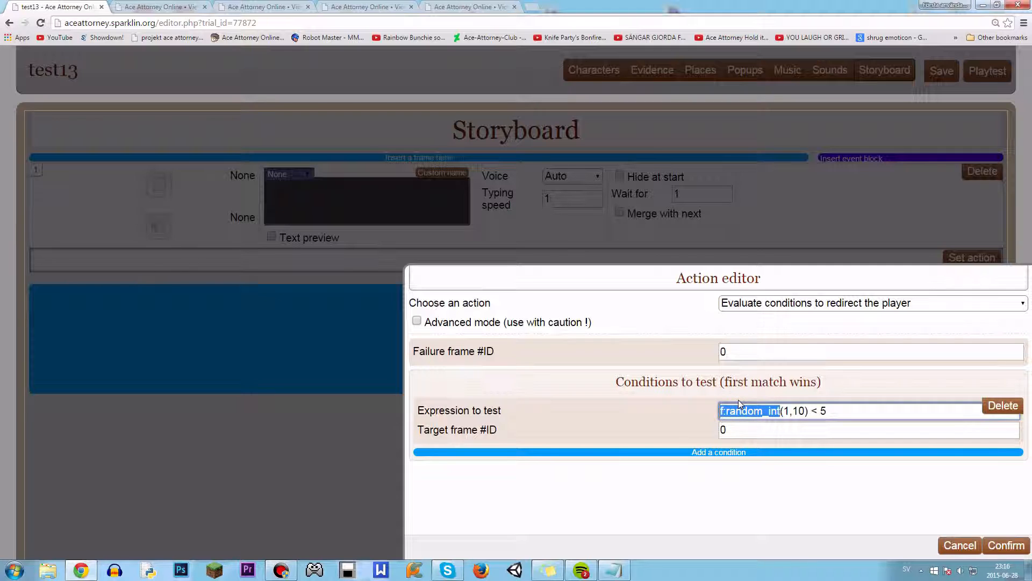
pyautogui.click(786, 411)
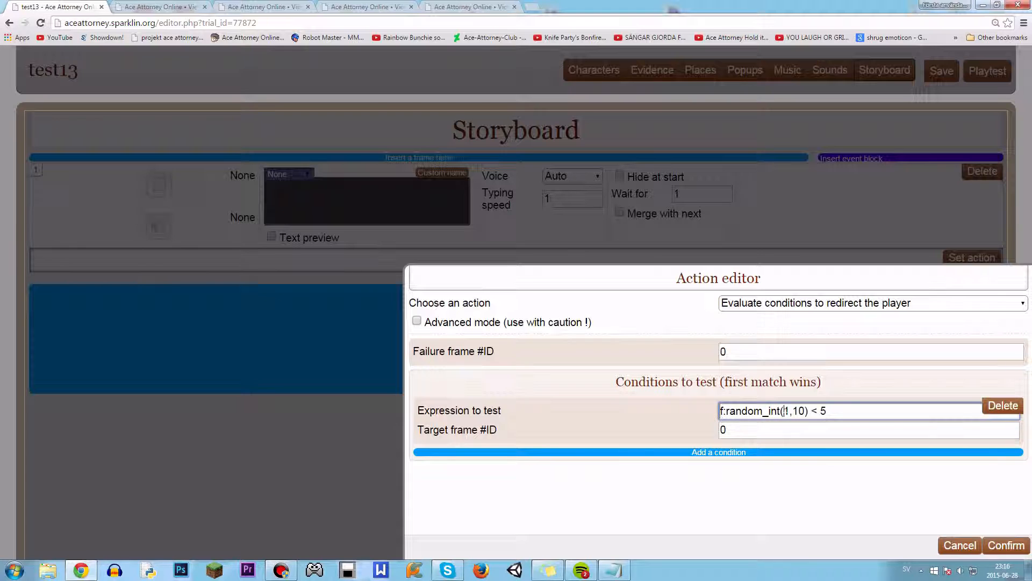
pyautogui.moveTo(786, 411); pyautogui.dragTo(804, 411)
pyautogui.click(794, 411)
pyautogui.click(785, 411)
# - Open random.org in a new browser tab and generate a random number between 1 and 10
pyautogui.click(536, 6)
pyautogui.write('random.org')
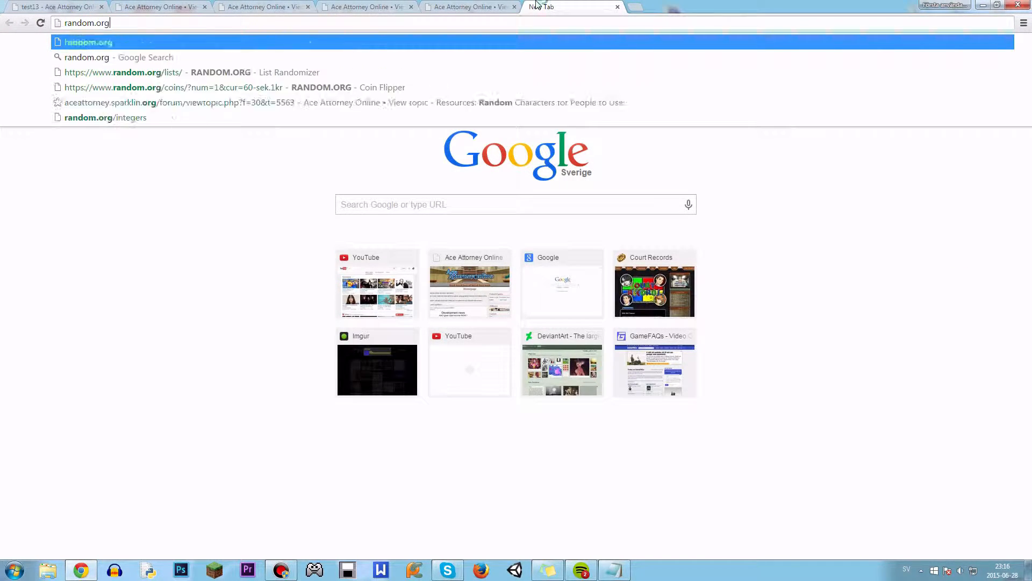
pyautogui.press('Return')
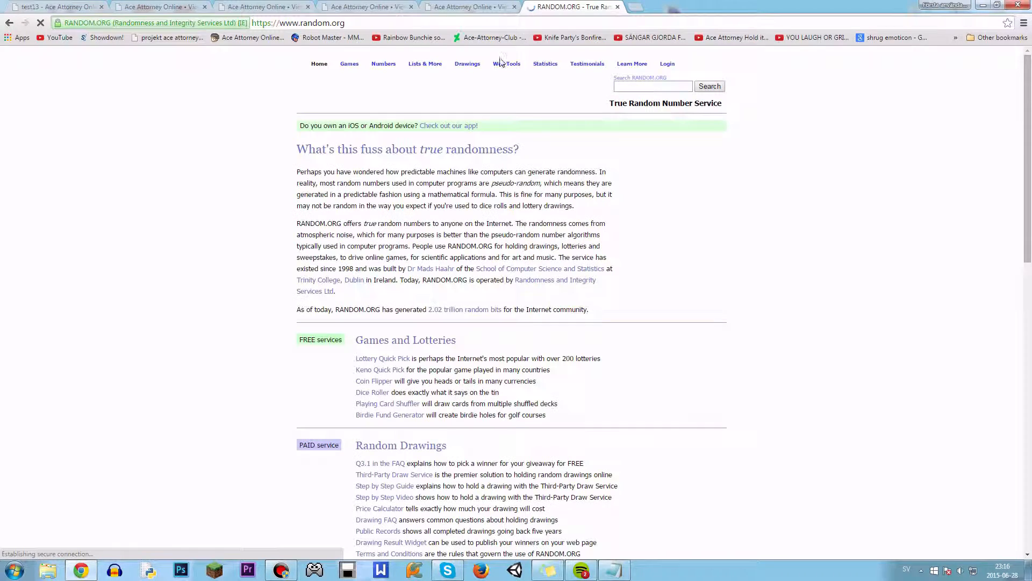
pyautogui.click(687, 194)
pyautogui.press('Tab')
pyautogui.write('10')
pyautogui.click(661, 222)
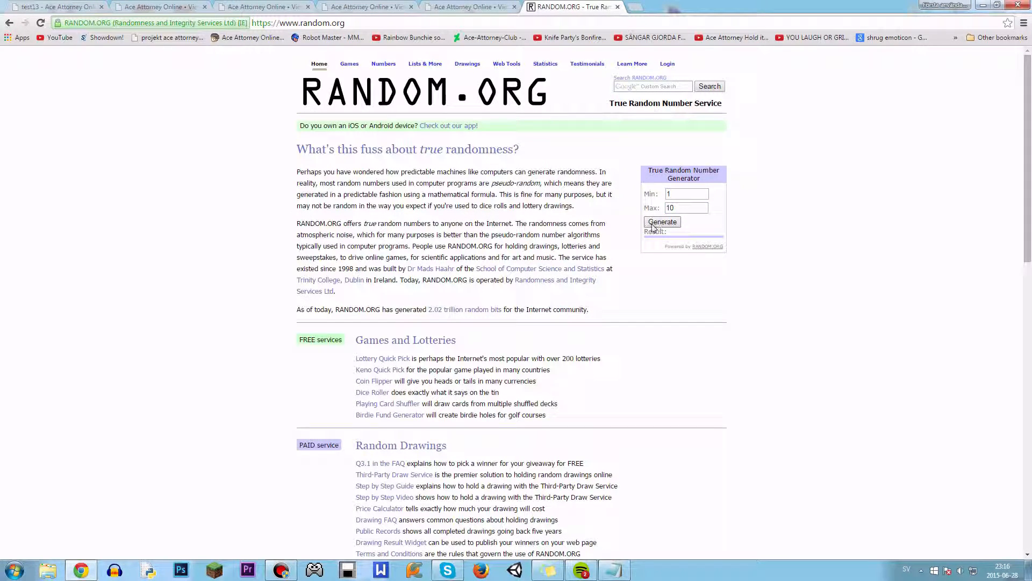
pyautogui.click(658, 224)
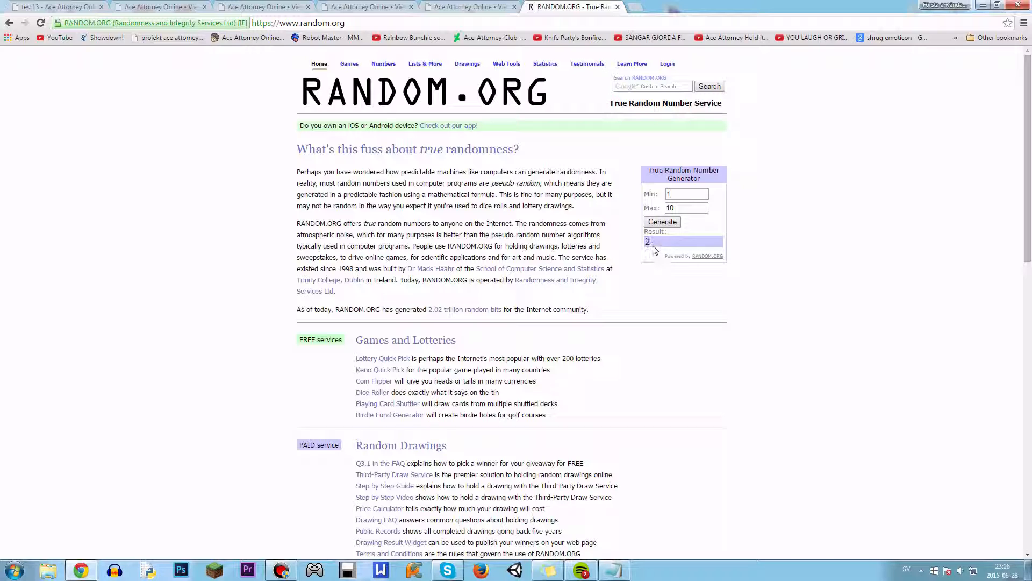
# - Generate further random numbers between 1 and 10, then close random.org and return to the trial editor
pyautogui.click(659, 224)
pyautogui.click(661, 225)
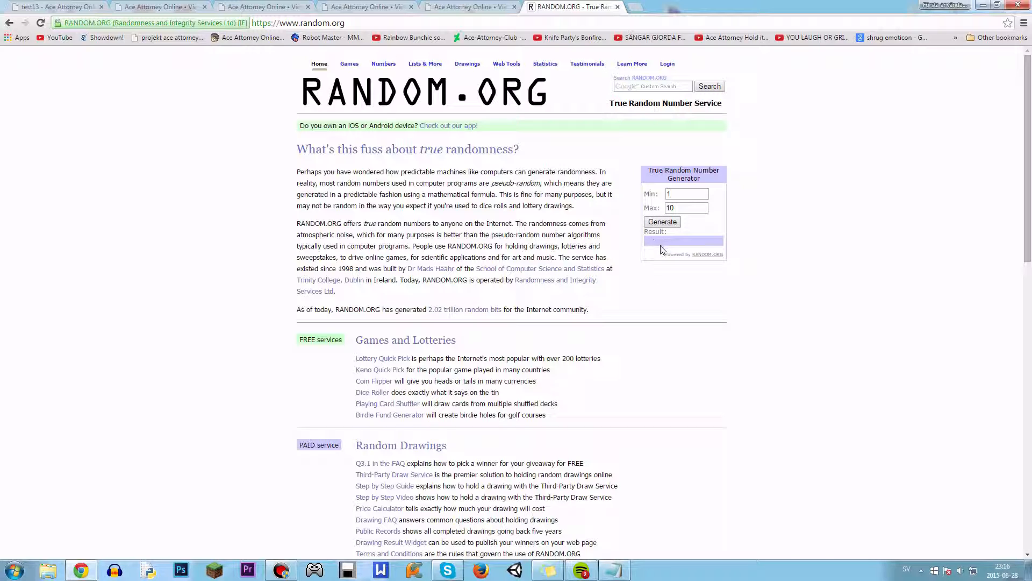
pyautogui.click(618, 7)
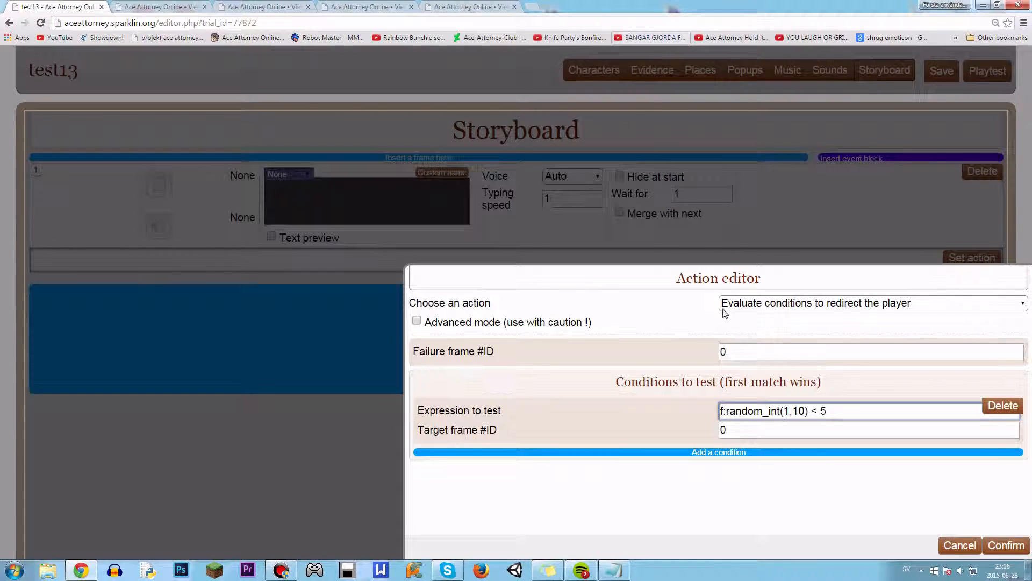
# - Set the condition's expression to f:random_int(1,100) < 51
pyautogui.moveTo(811, 410)
pyautogui.mouseDown()
pyautogui.moveTo(831, 403)
pyautogui.moveTo(821, 410)
pyautogui.mouseUp()
pyautogui.click(828, 411)
pyautogui.click(827, 411)
pyautogui.moveTo(783, 411); pyautogui.dragTo(803, 411)
pyautogui.click(794, 411)
pyautogui.doubleClick(823, 410)
pyautogui.click(824, 411)
pyautogui.hotkey('shift', 'Left')
pyautogui.hotkey('shift', 'Left')
pyautogui.hotkey('shift', 'Left')
pyautogui.press('BackSpace')
pyautogui.press('BackSpace')
pyautogui.press('BackSpace')
pyautogui.press('BackSpace')
pyautogui.press('BackSpace')
pyautogui.write('1,2')
pyautogui.press('BackSpace')
pyautogui.press('BackSpace')
pyautogui.press('BackSpace')
pyautogui.write('1,100) < 51')
pyautogui.press('Tab')
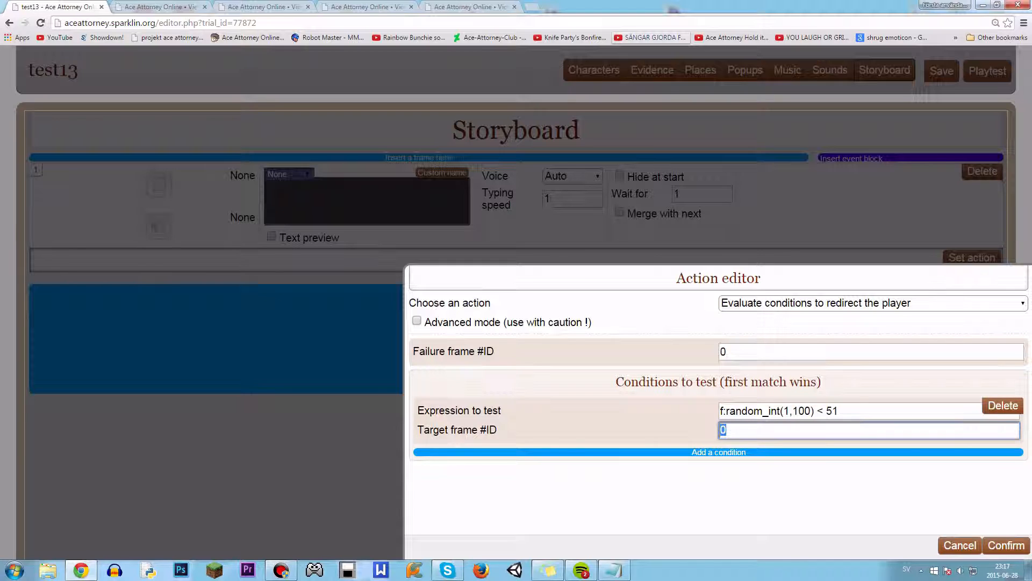
# - Check the comparison value in the expression and confirm frame 1's redirect action
pyautogui.click(837, 408)
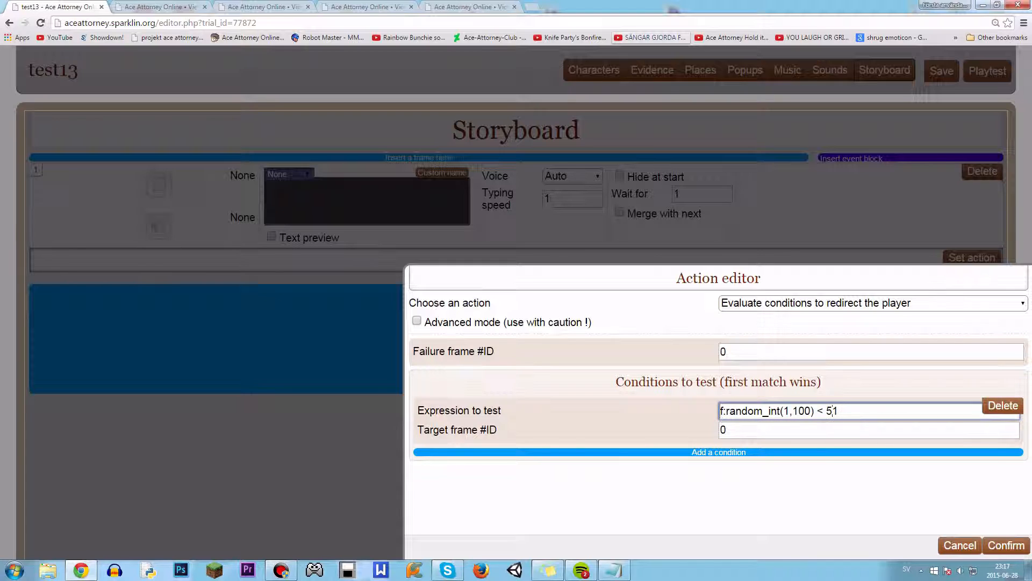
pyautogui.hotkey('shift', 'Left')
pyautogui.hotkey('shift', 'Left')
pyautogui.click(833, 411)
pyautogui.click(816, 425)
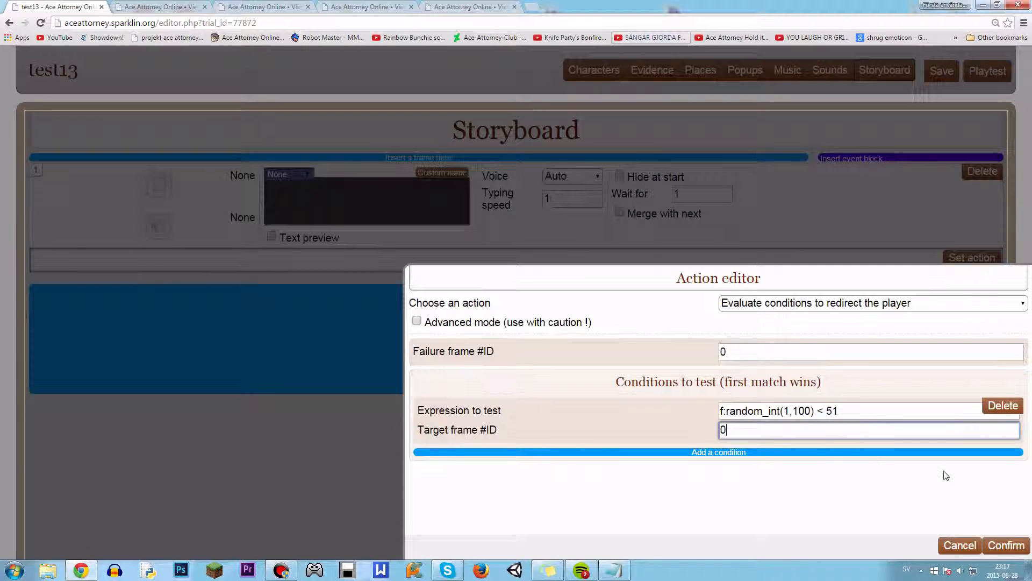
pyautogui.click(1006, 545)
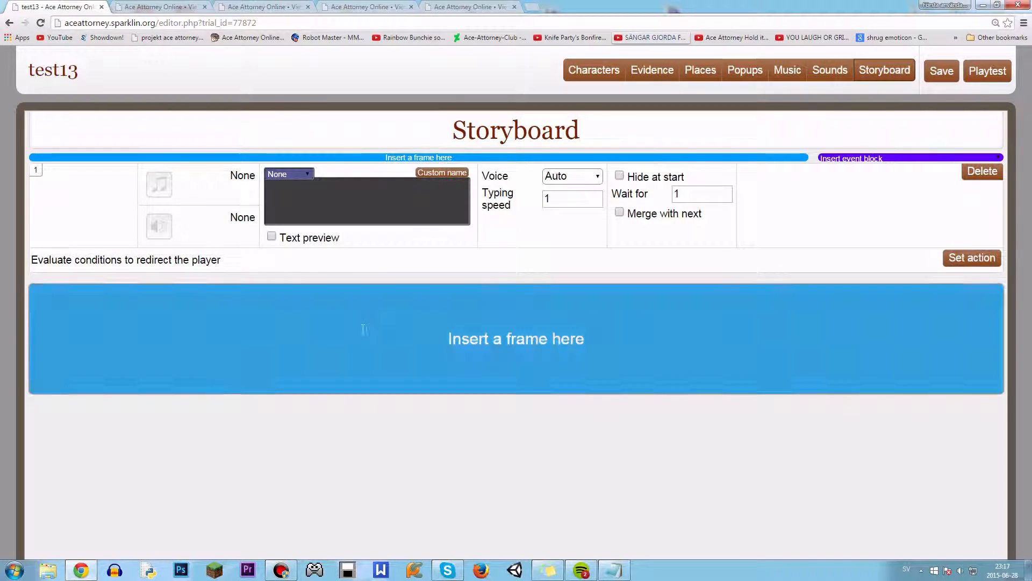
# - Insert frame 2 with the AJ defence lobby as its place and the text "This is AJ."
pyautogui.click(364, 333)
pyautogui.moveTo(173, 306)
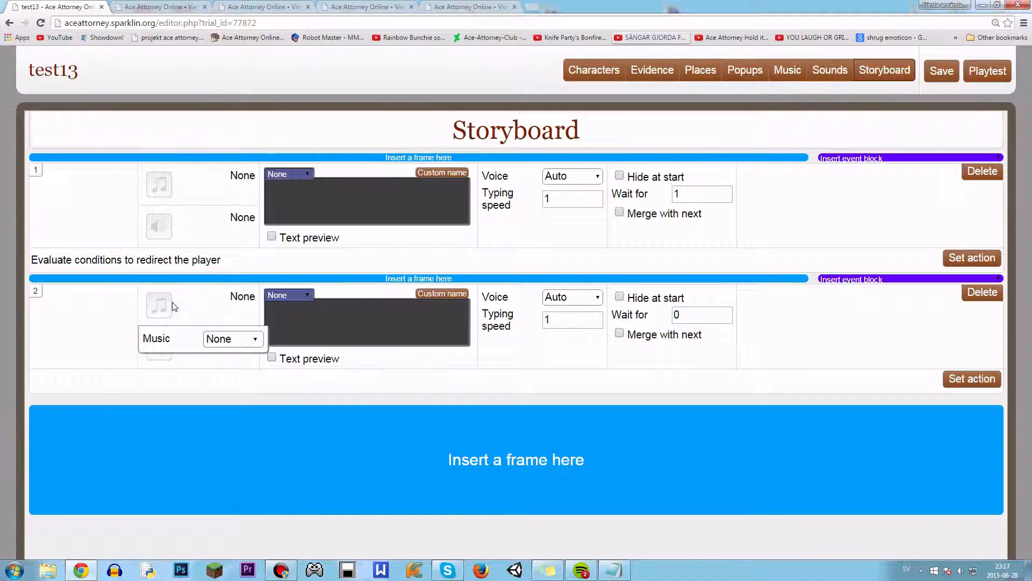
pyautogui.moveTo(75, 366)
pyautogui.click(115, 380)
pyautogui.click(137, 415)
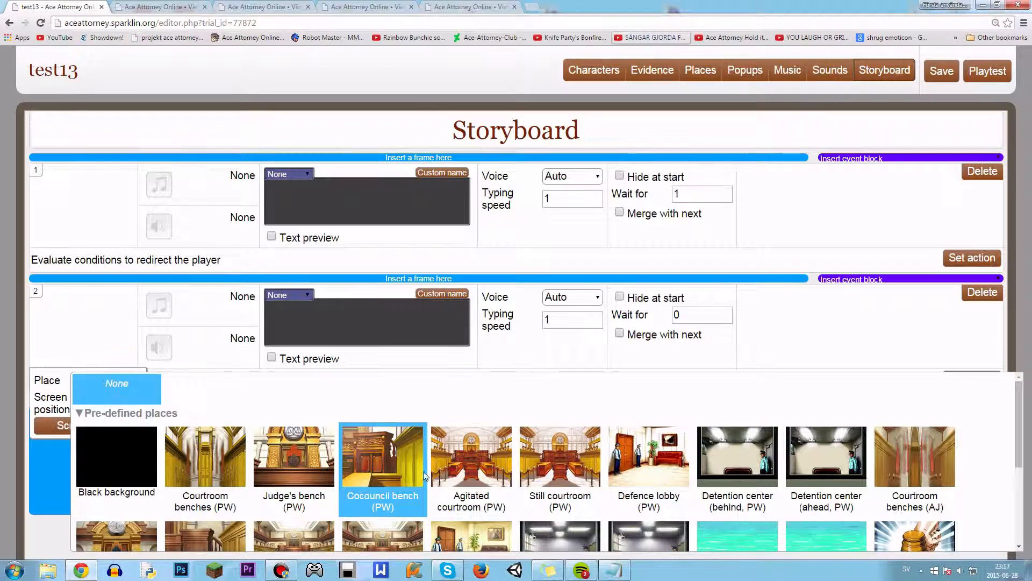
pyautogui.scroll(-1, 425, 476)
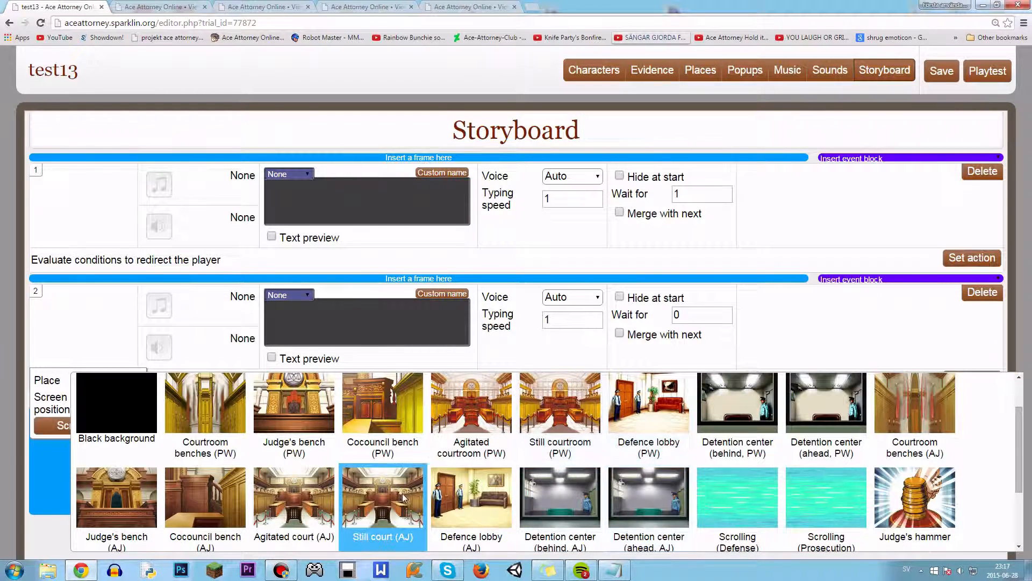
pyautogui.click(472, 498)
pyautogui.click(344, 333)
pyautogui.write('Thiu')
pyautogui.press('BackSpace')
pyautogui.press('BackSpace')
pyautogui.write('is is AJ.')
# - Insert frame 3 with the text "This is PW." and the PW defence lobby as its place
pyautogui.click(293, 415)
pyautogui.write('This is PW.')
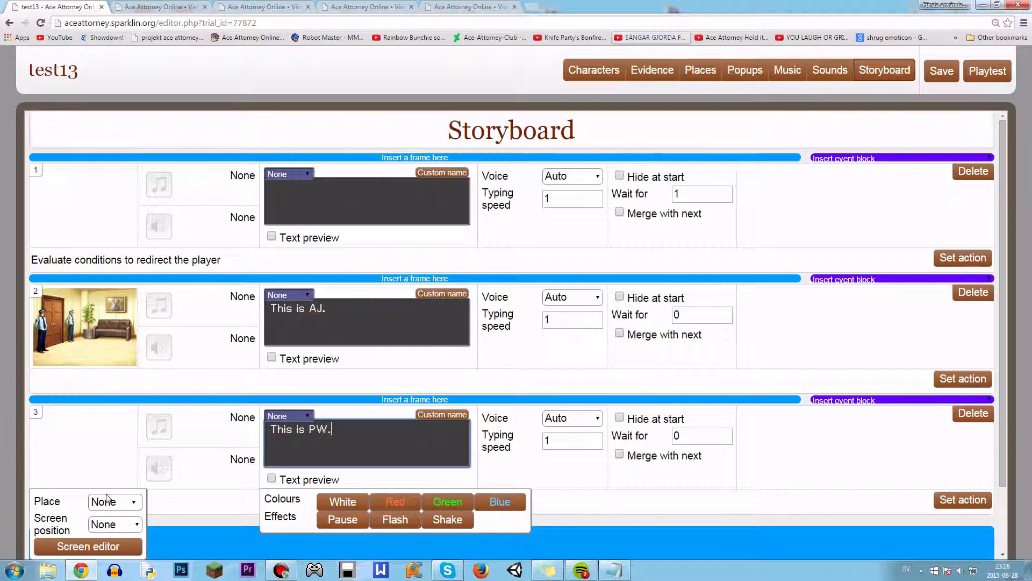
pyautogui.click(108, 500)
pyautogui.click(132, 532)
pyautogui.scroll(-2, 140, 530)
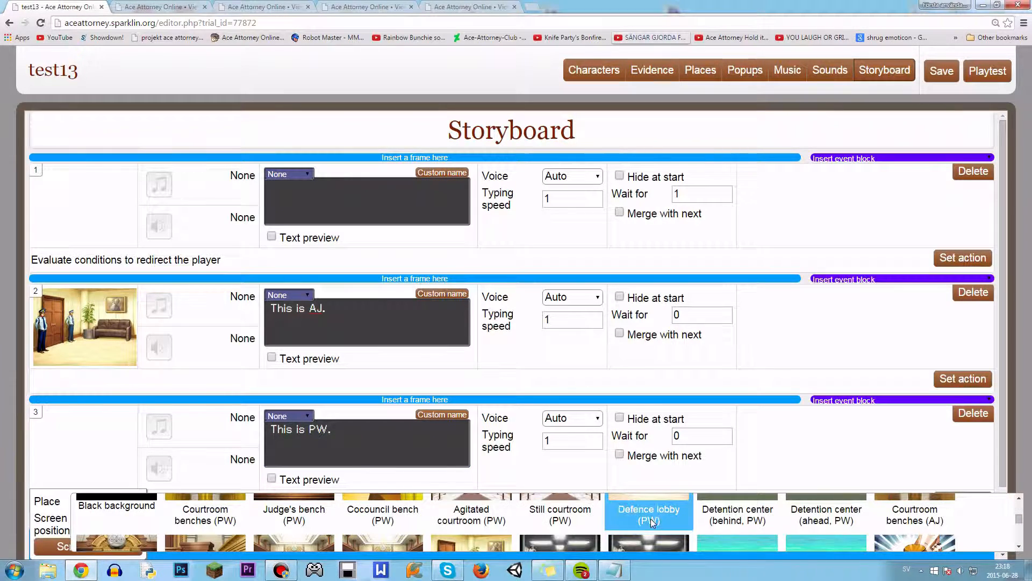
pyautogui.click(648, 517)
# - Insert a blank frame between the AJ and PW frames and give it the "Proceed to another frame" action
pyautogui.click(80, 400)
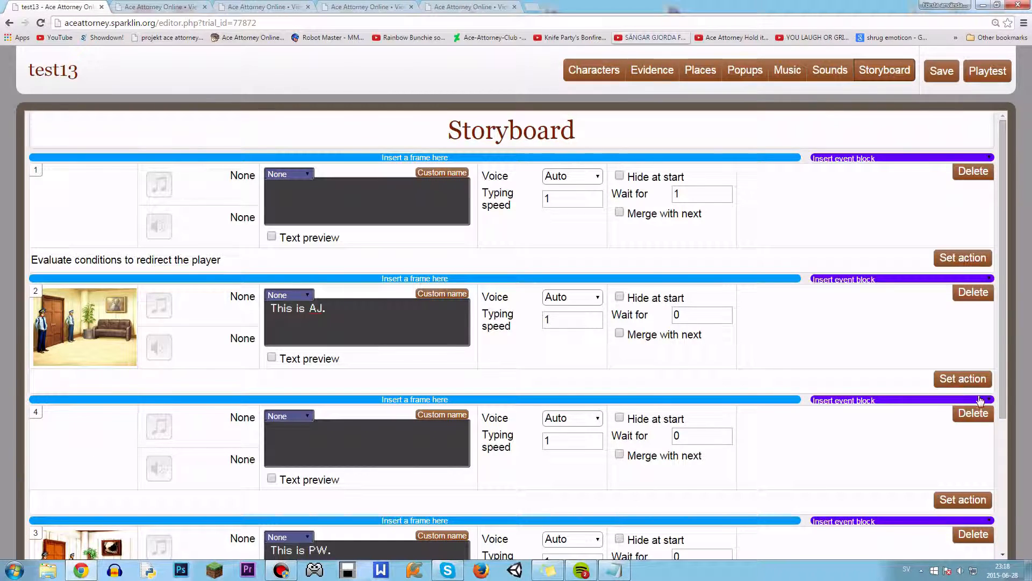
pyautogui.click(974, 413)
pyautogui.scroll(-1, 366, 378)
pyautogui.click(553, 345)
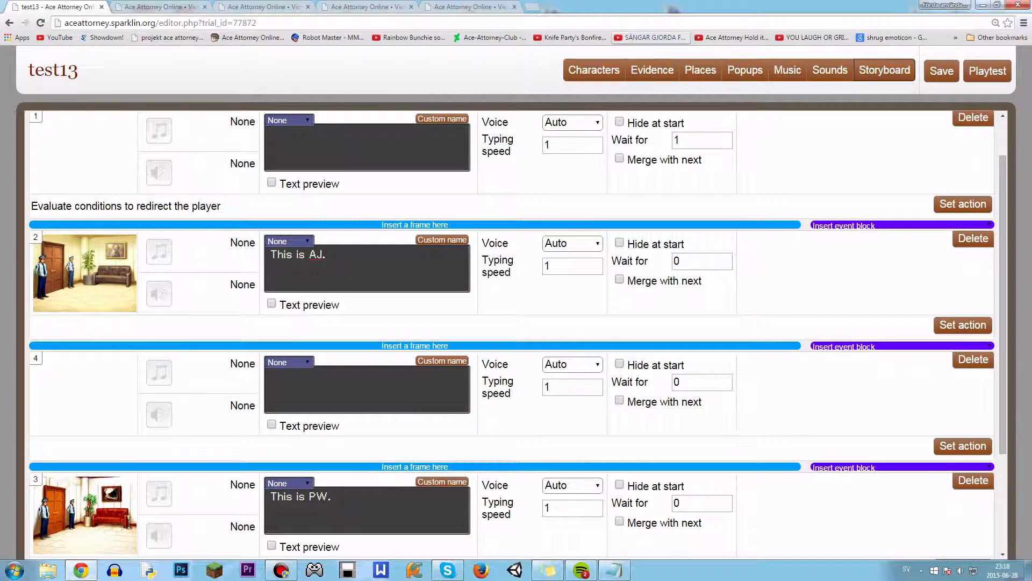
pyautogui.click(963, 445)
pyautogui.click(753, 304)
pyautogui.press('p')
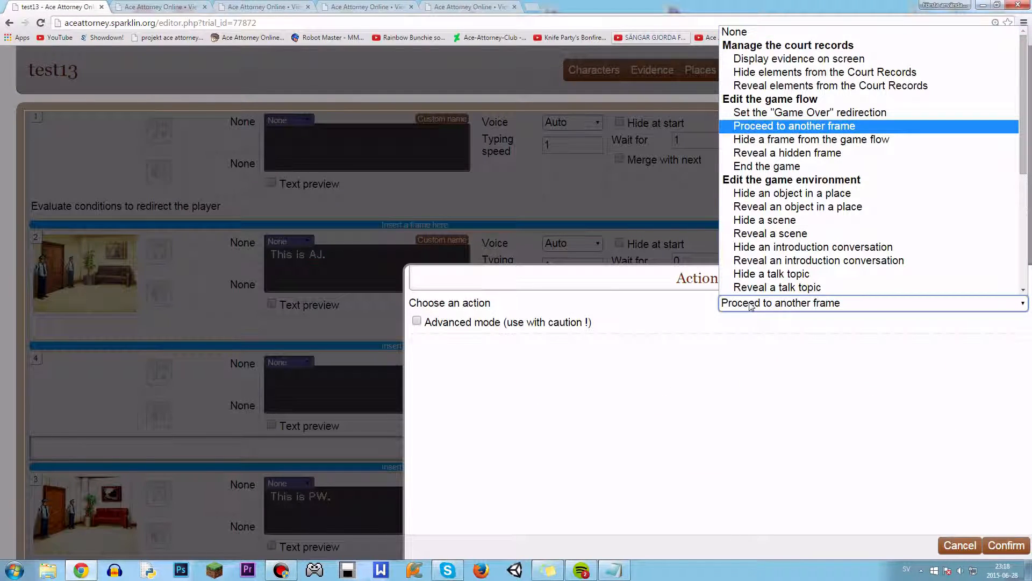
pyautogui.press('Return')
pyautogui.write('3')
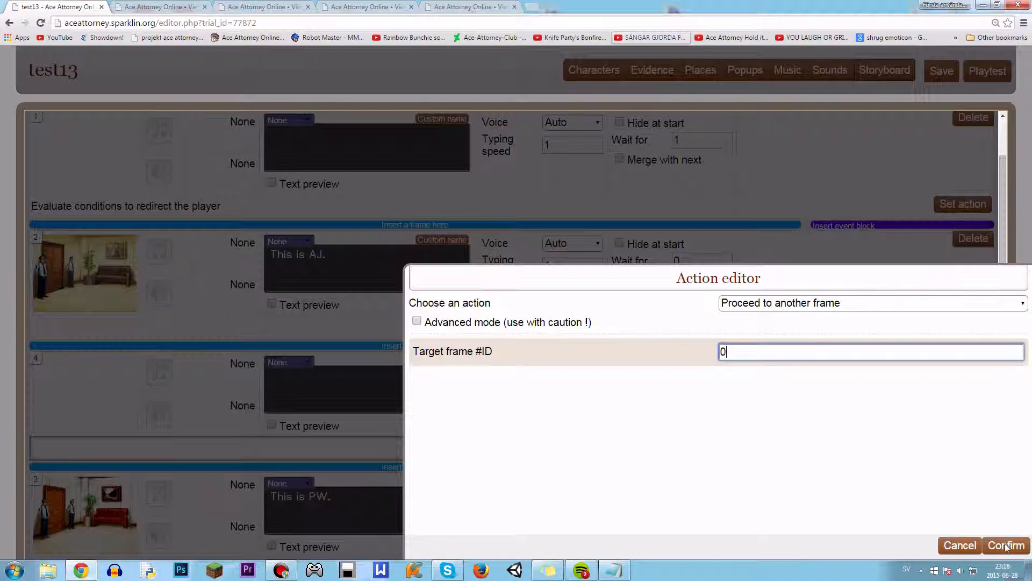
pyautogui.click(1006, 545)
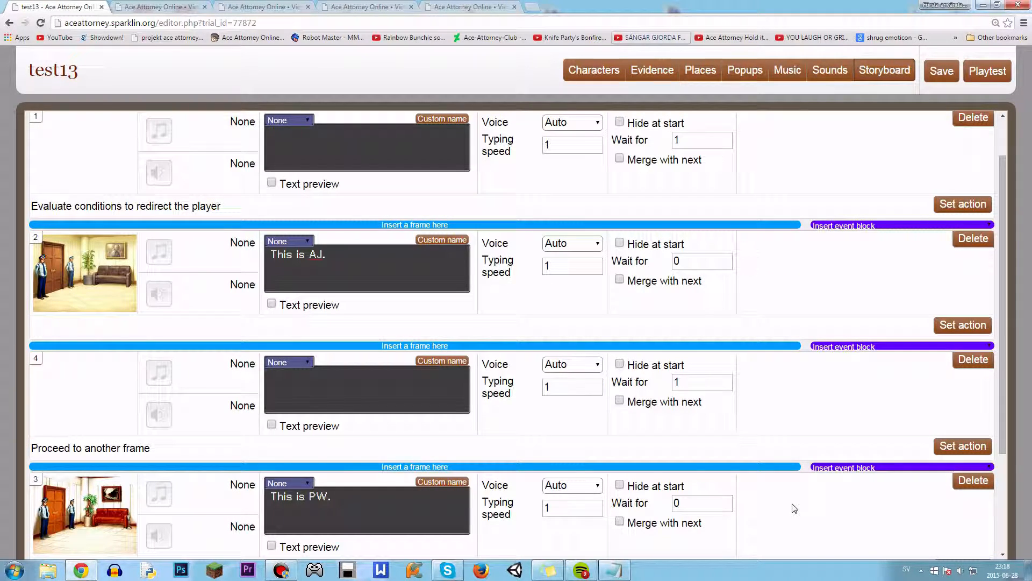
# - In frame 1's redirect action, set the condition's target frame to 2 and the failure frame to 3
pyautogui.moveTo(80, 511)
pyautogui.scroll(-1, 107, 500)
pyautogui.moveTo(91, 234)
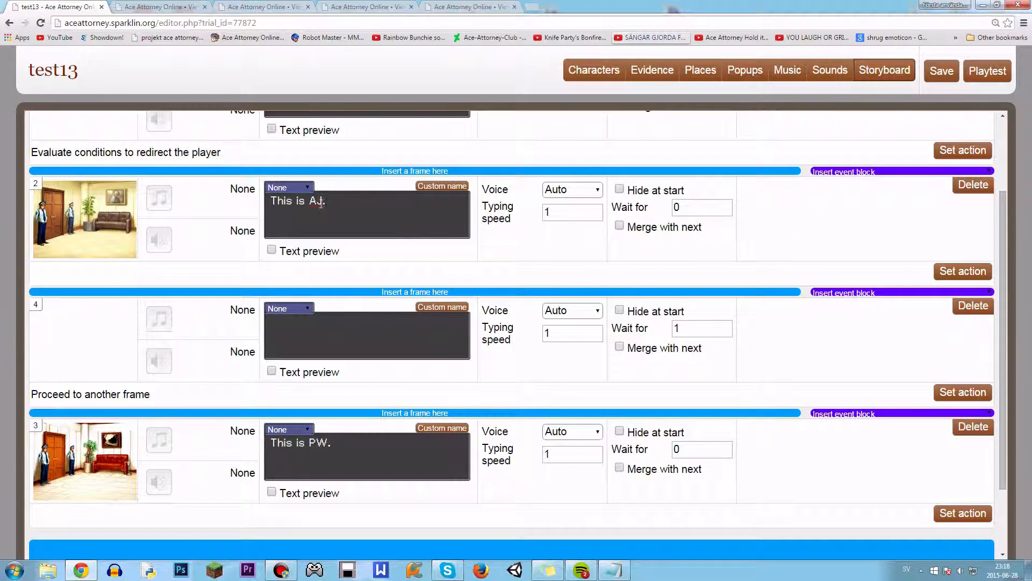
pyautogui.click(319, 201)
pyautogui.scroll(2, 301, 258)
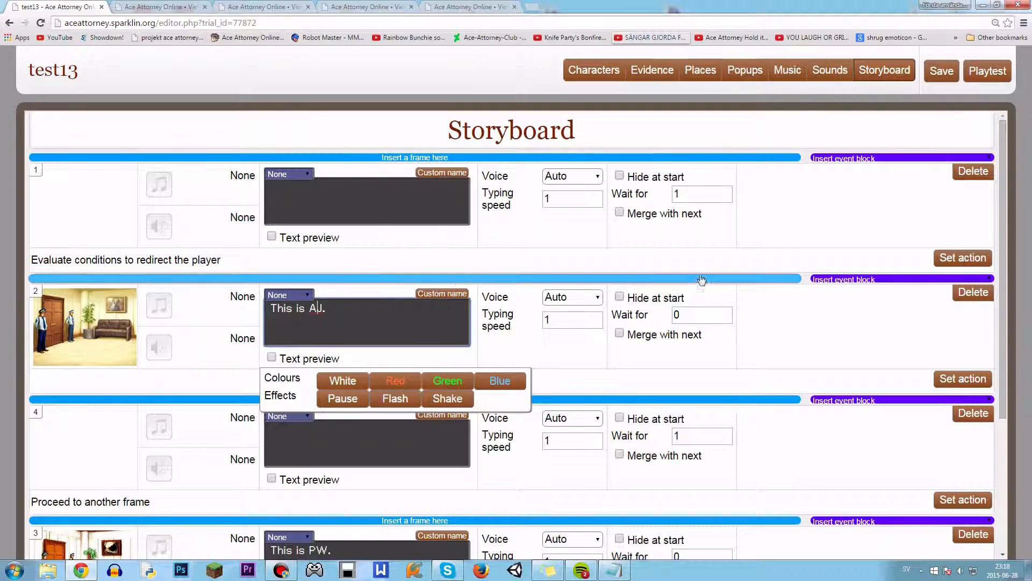
pyautogui.click(963, 258)
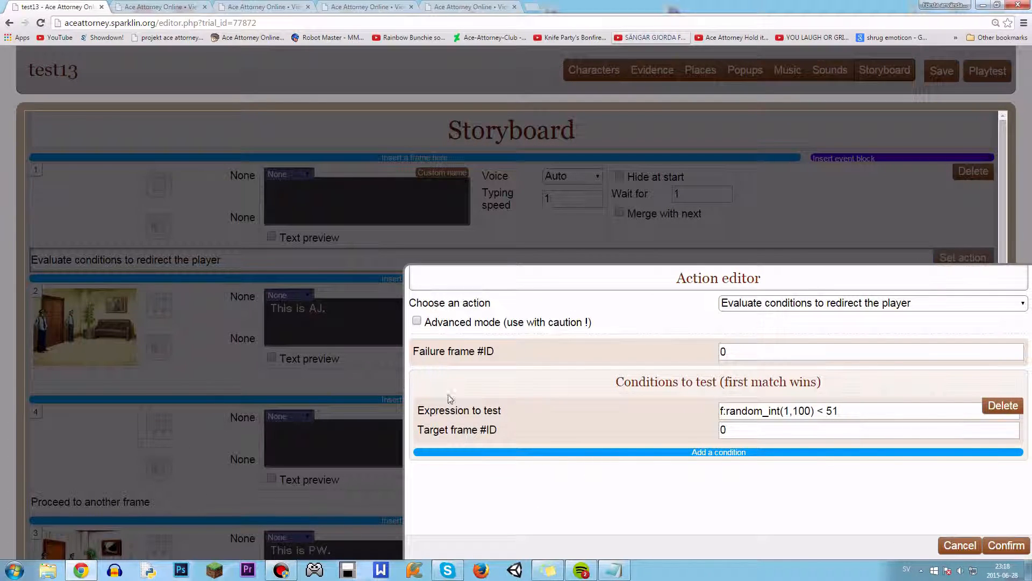
pyautogui.press('Tab')
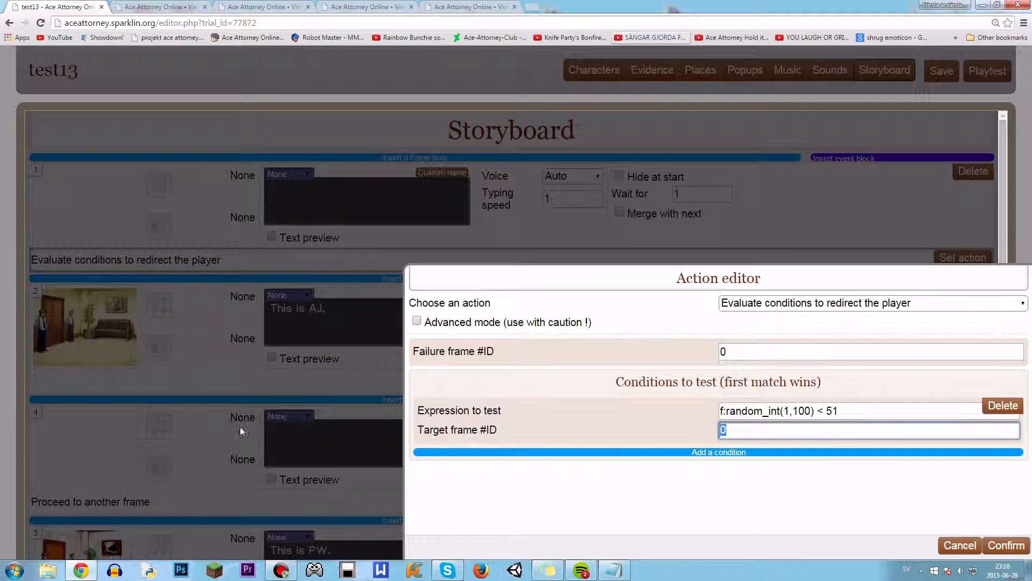
pyautogui.scroll(-2, 179, 423)
pyautogui.write('2')
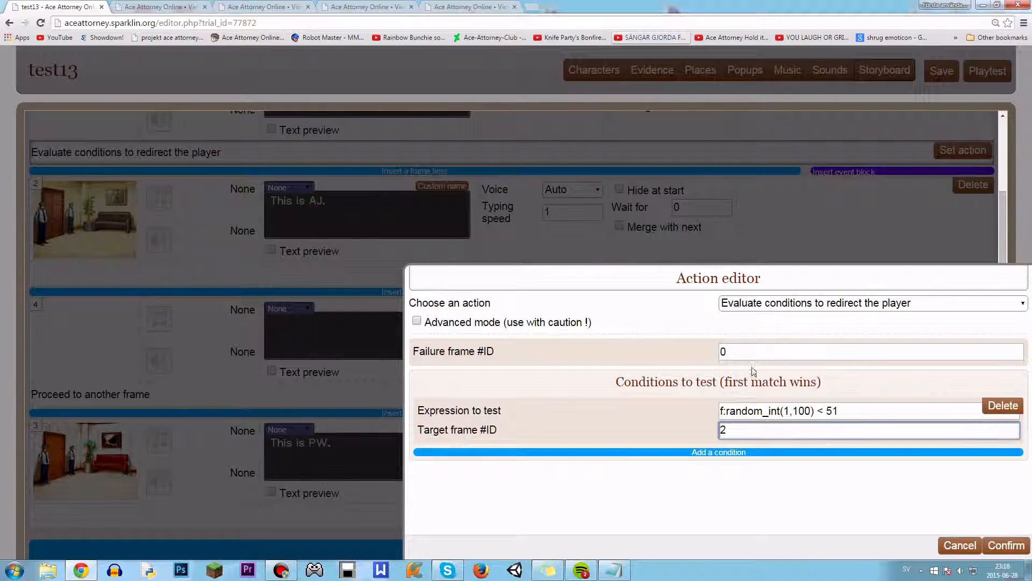
pyautogui.click(710, 354)
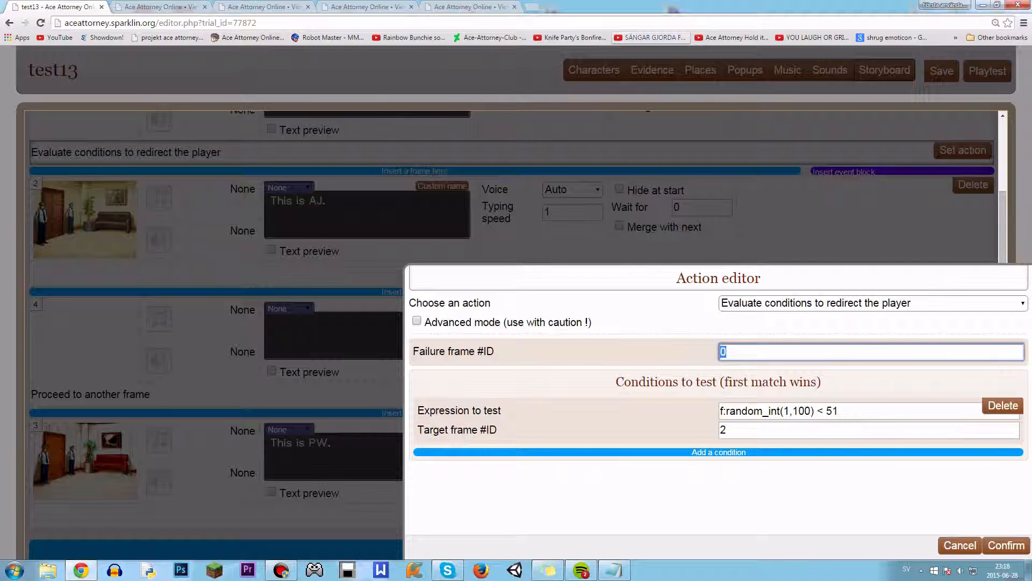
pyautogui.click(832, 409)
pyautogui.moveTo(731, 354); pyautogui.dragTo(625, 354)
pyautogui.write('3')
pyautogui.click(1005, 545)
# - Save the trial, accepting the conversion to the AAOV6 format, and open a playtest
pyautogui.click(942, 71)
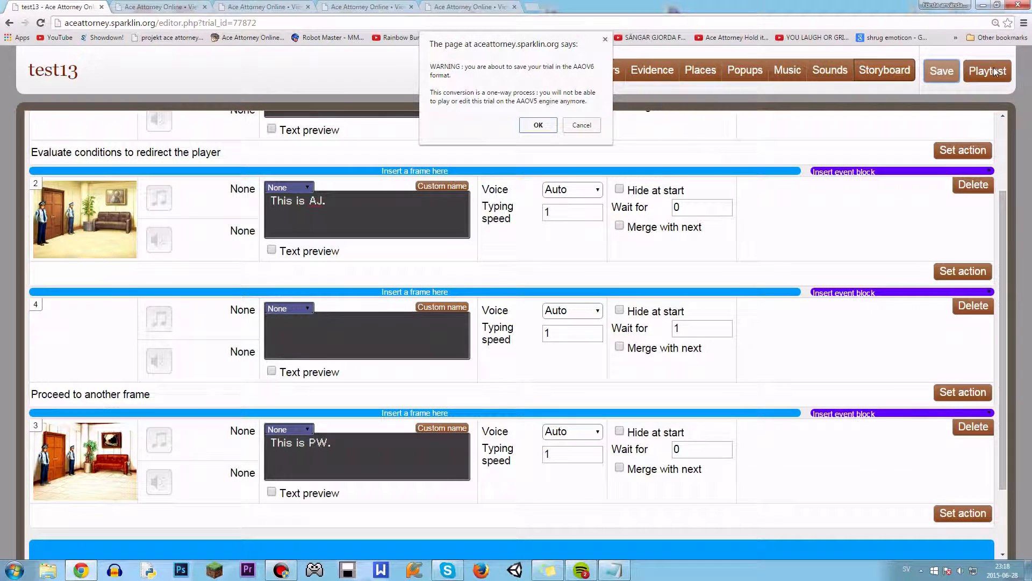
pyautogui.click(538, 125)
pyautogui.click(984, 71)
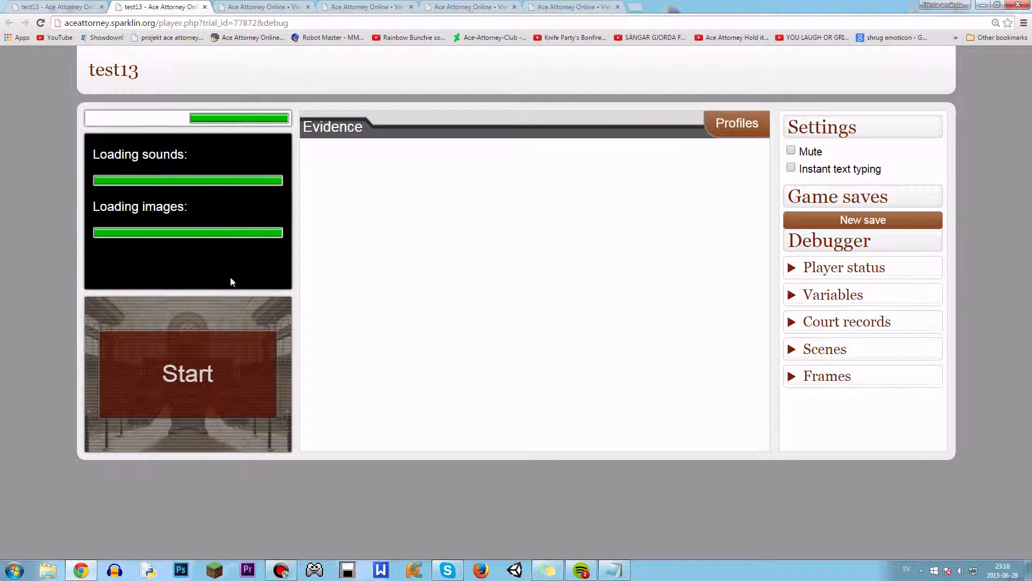
# - Play the trial several times, reloading between runs to compare the random redirects, and close the playtest
pyautogui.click(178, 349)
pyautogui.click(169, 374)
pyautogui.click(41, 23)
pyautogui.click(154, 385)
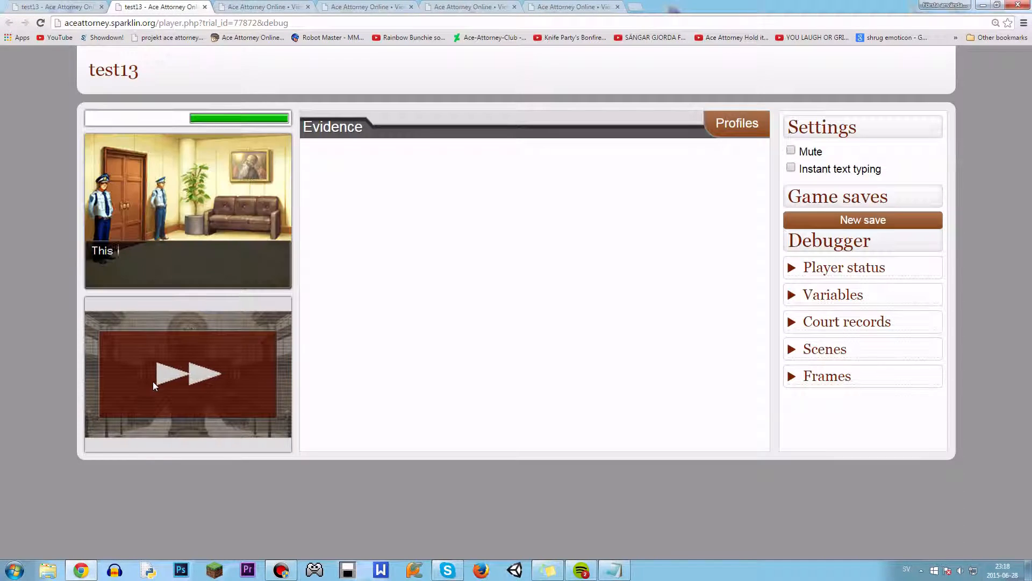
pyautogui.click(154, 335)
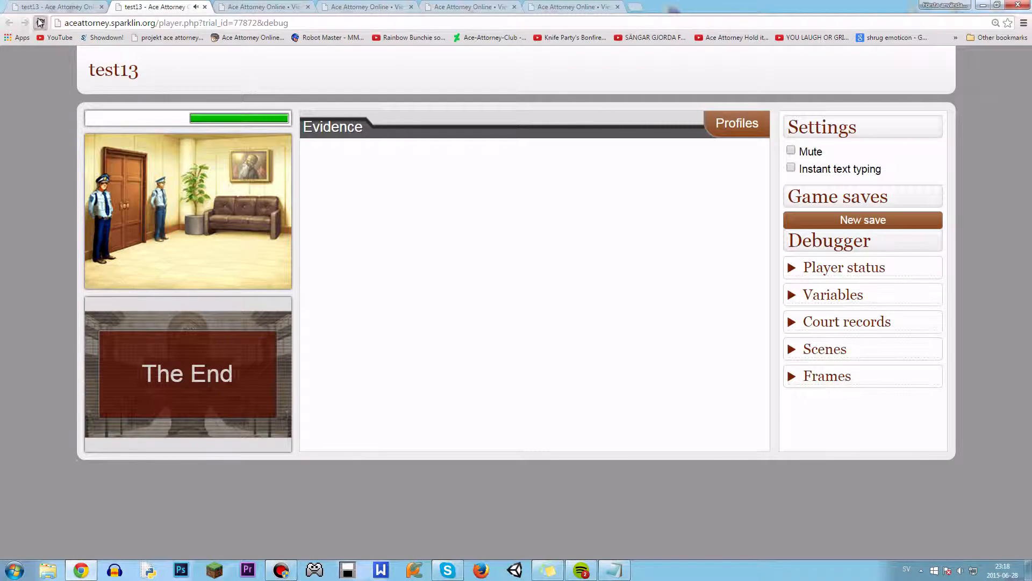
pyautogui.click(41, 23)
pyautogui.click(158, 361)
pyautogui.click(159, 360)
pyautogui.click(41, 23)
pyautogui.click(155, 355)
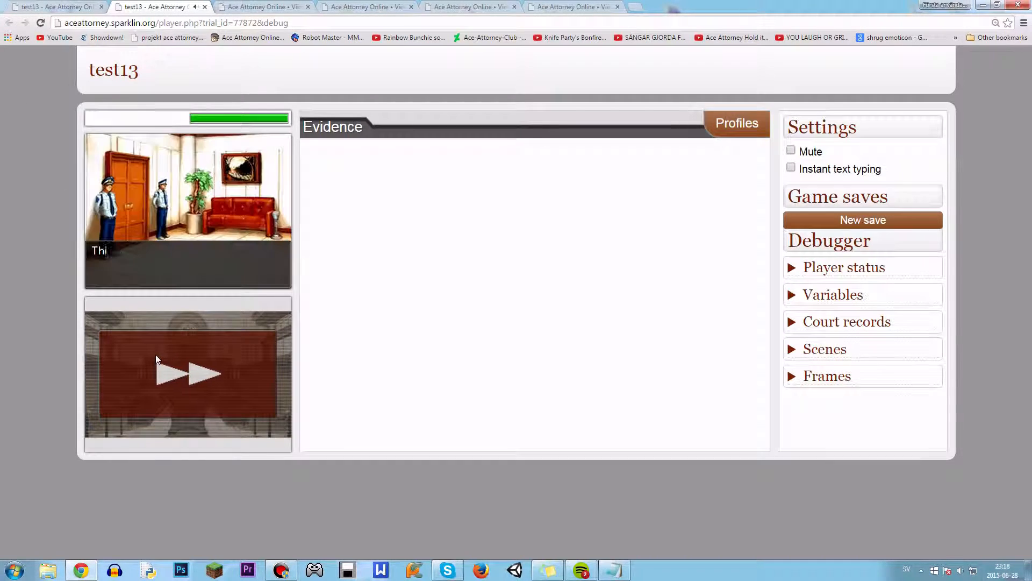
pyautogui.click(156, 353)
pyautogui.click(40, 23)
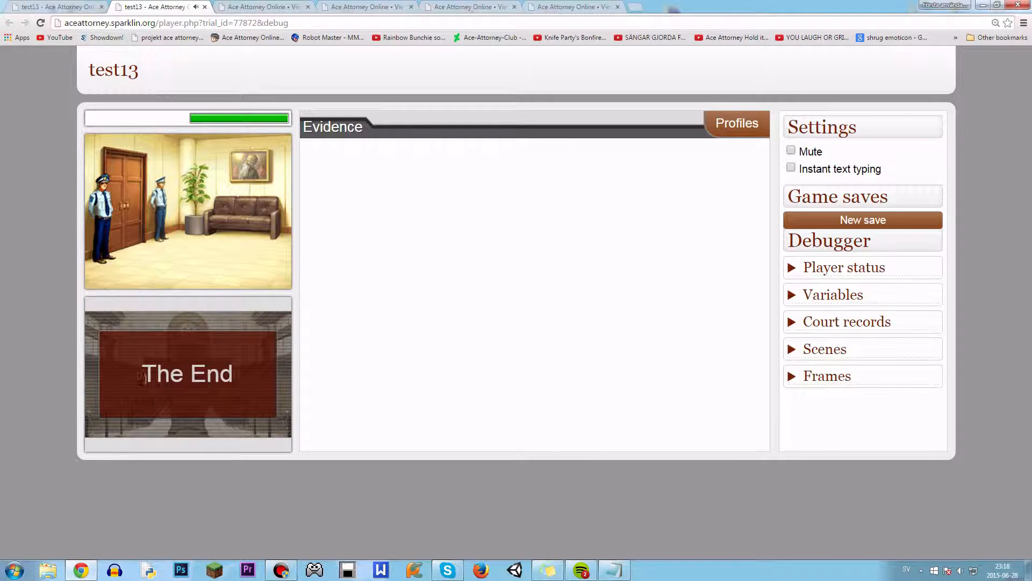
pyautogui.click(40, 24)
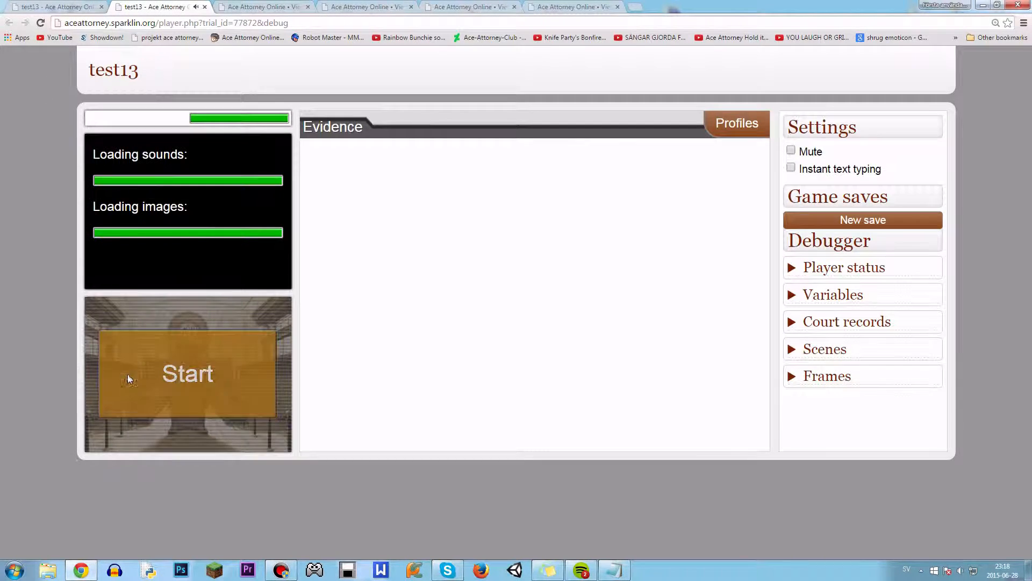
pyautogui.click(128, 374)
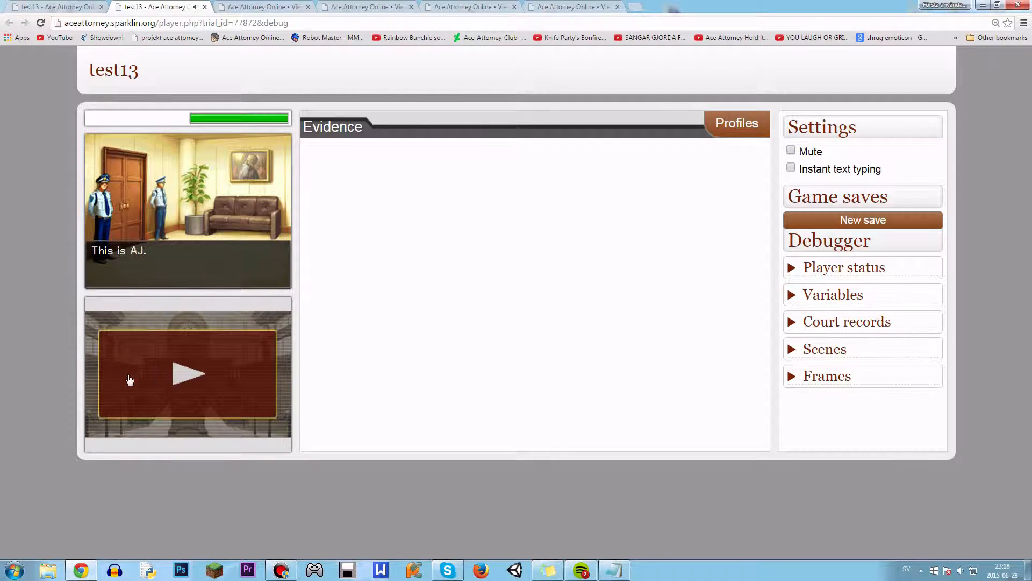
pyautogui.click(204, 7)
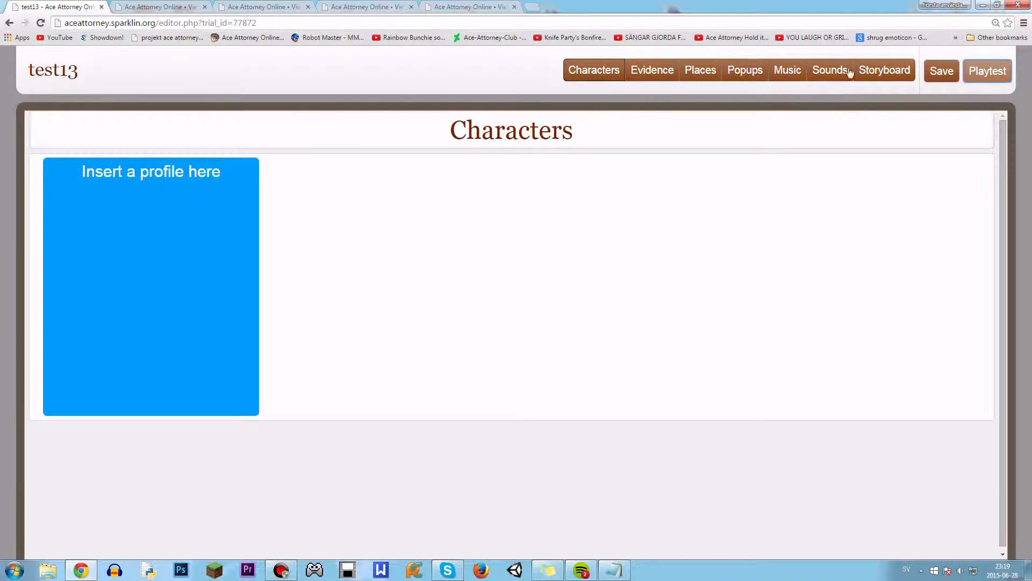
# - Change the condition expression in frame 1's redirect action to f:random_int(1,2) >2 and confirm the action
pyautogui.click(885, 70)
pyautogui.scroll(-2, 939, 433)
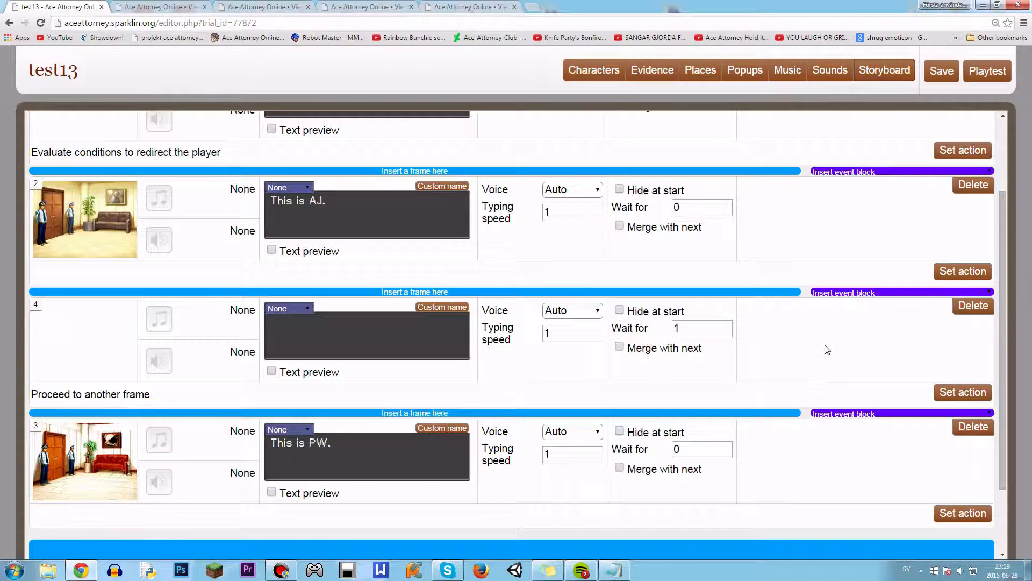
pyautogui.scroll(2, 957, 390)
pyautogui.click(962, 260)
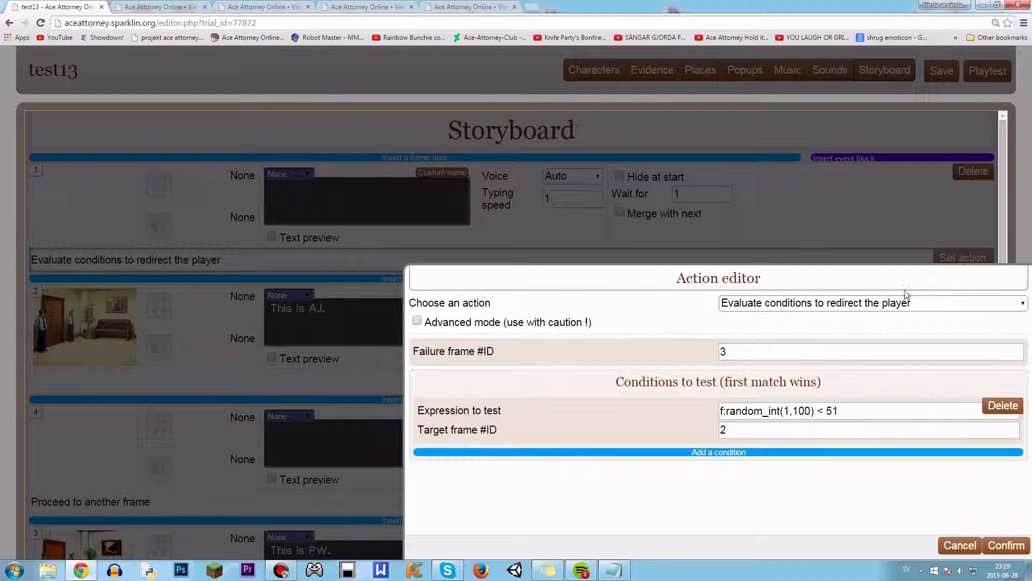
pyautogui.moveTo(793, 411); pyautogui.dragTo(807, 411)
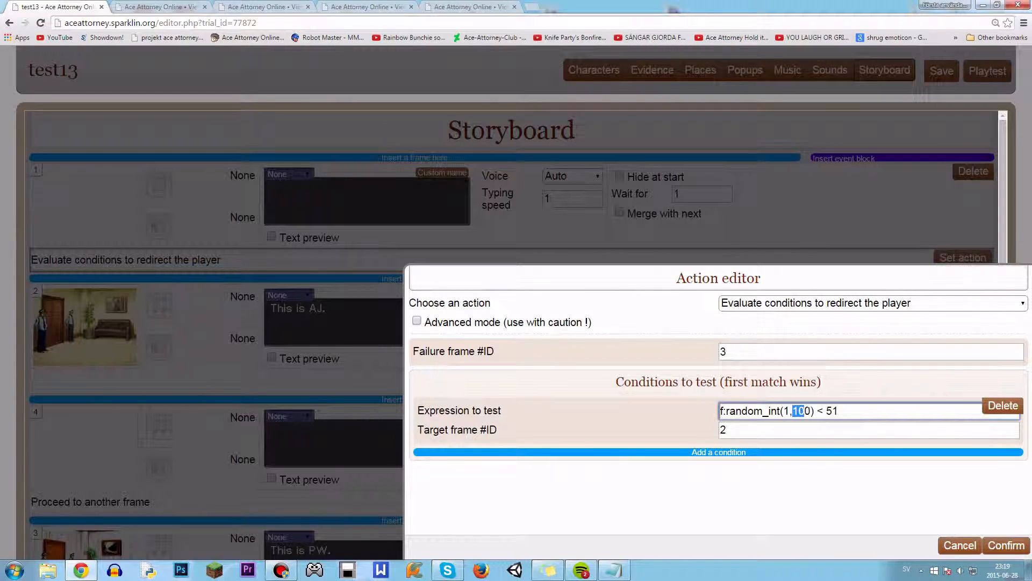
pyautogui.write('2')
pyautogui.press('BackSpace')
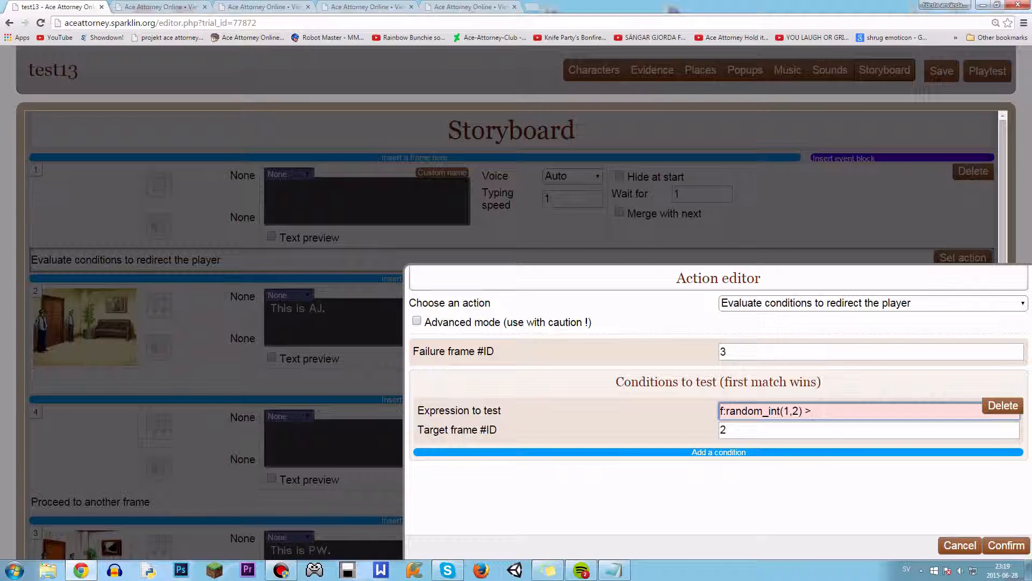
pyautogui.click(812, 492)
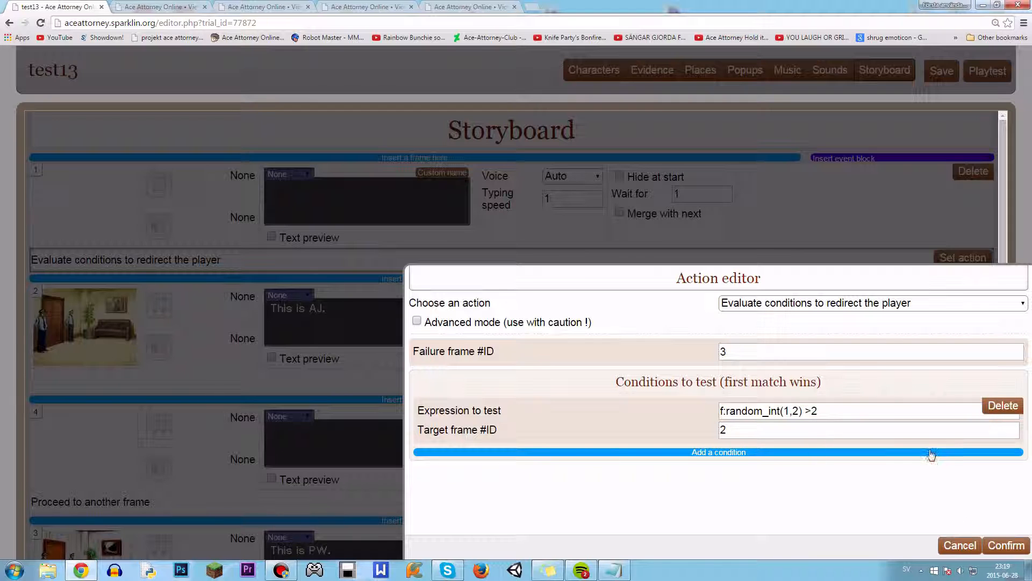
pyautogui.click(1006, 545)
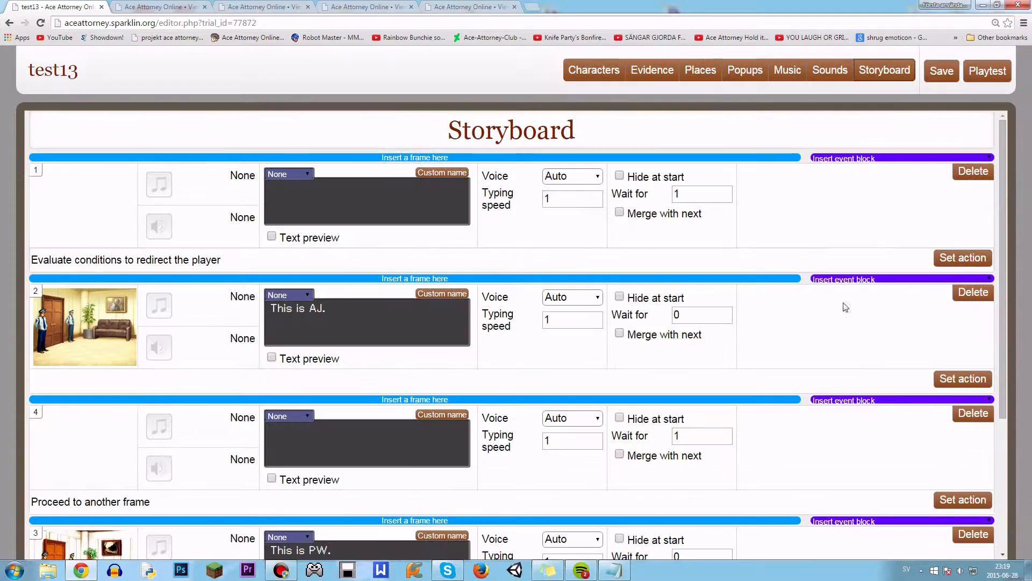
# - Save the trial, playtest it repeatedly with reloads between runs to check the redirects, and close the playtest
pyautogui.click(942, 71)
pyautogui.click(988, 71)
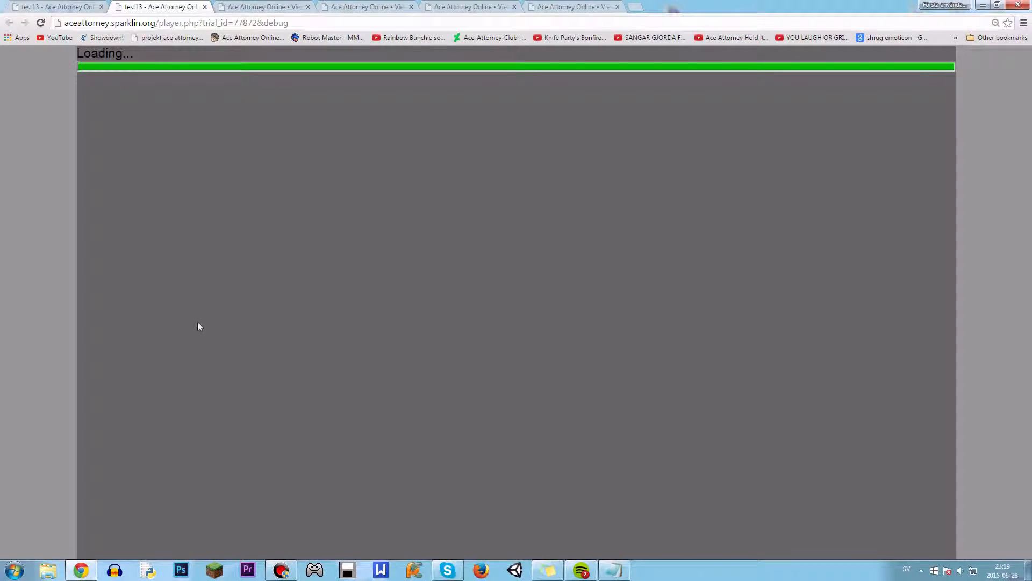
pyautogui.click(179, 380)
pyautogui.click(179, 380)
pyautogui.click(41, 23)
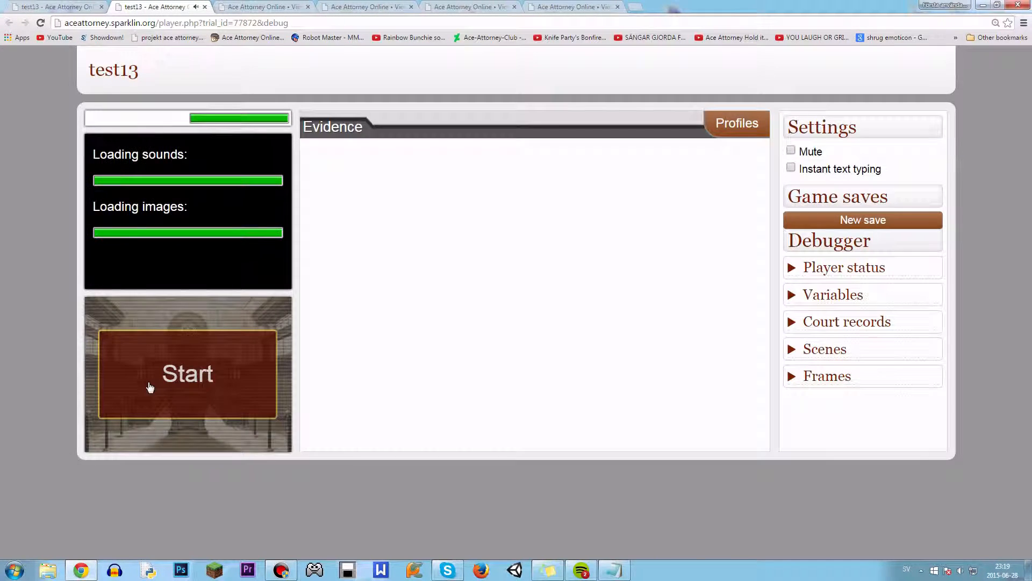
pyautogui.click(150, 386)
pyautogui.click(127, 396)
pyautogui.click(40, 23)
pyautogui.click(144, 364)
pyautogui.click(127, 364)
pyautogui.click(41, 24)
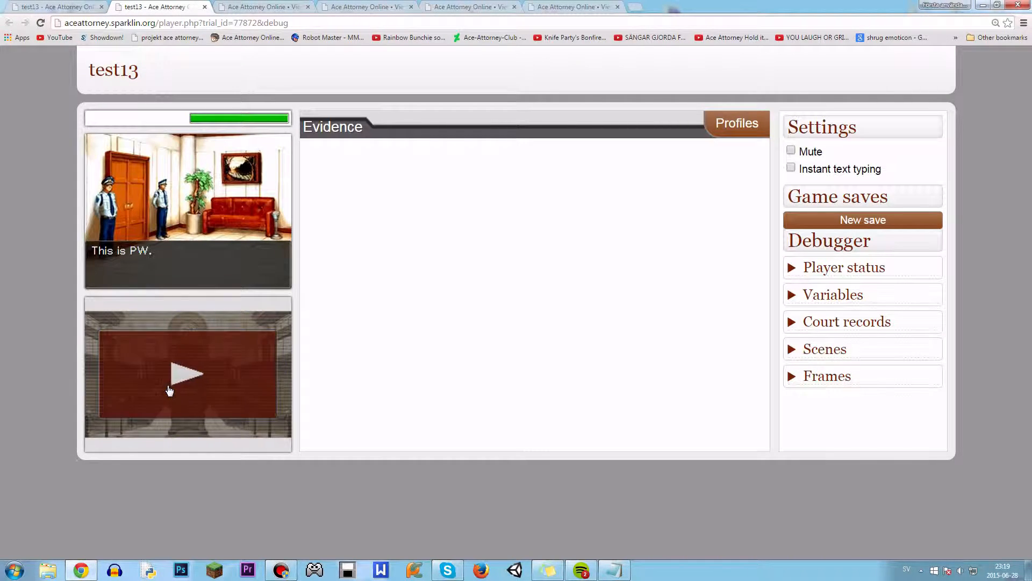
pyautogui.click(168, 389)
pyautogui.click(41, 23)
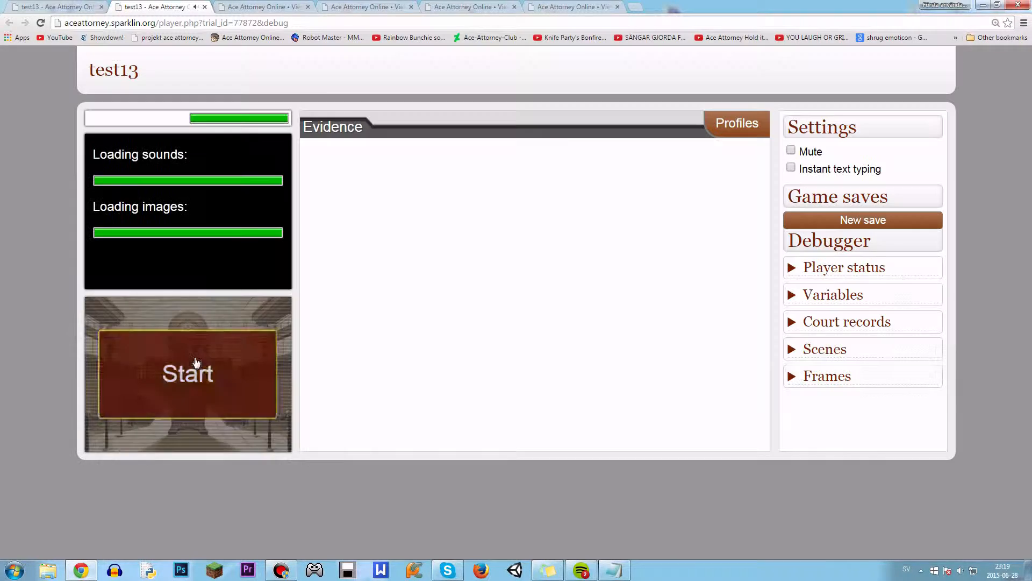
pyautogui.click(196, 362)
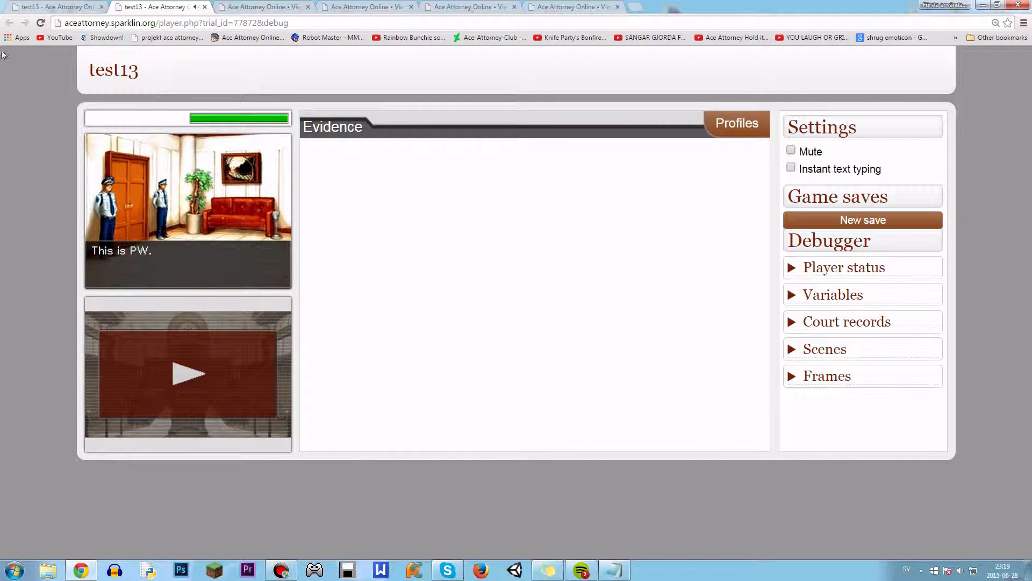
pyautogui.click(41, 23)
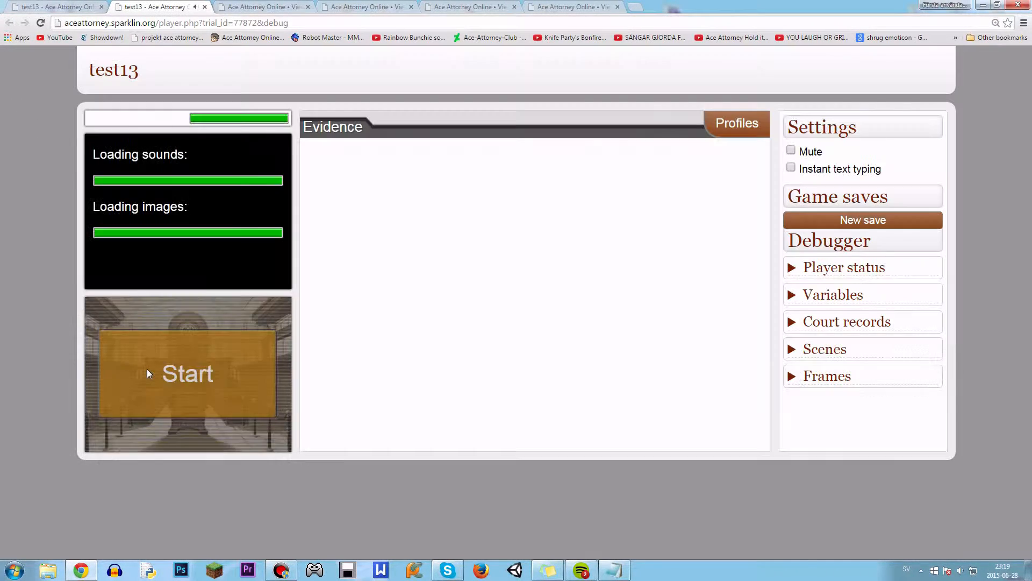
pyautogui.click(147, 370)
pyautogui.click(148, 370)
pyautogui.click(41, 23)
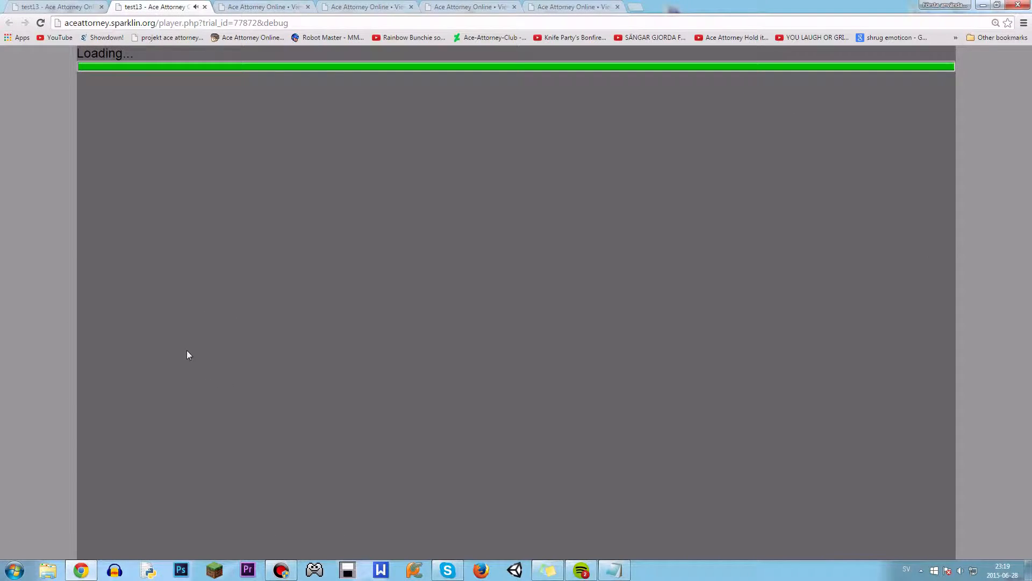
pyautogui.click(147, 370)
pyautogui.click(148, 370)
pyautogui.click(40, 23)
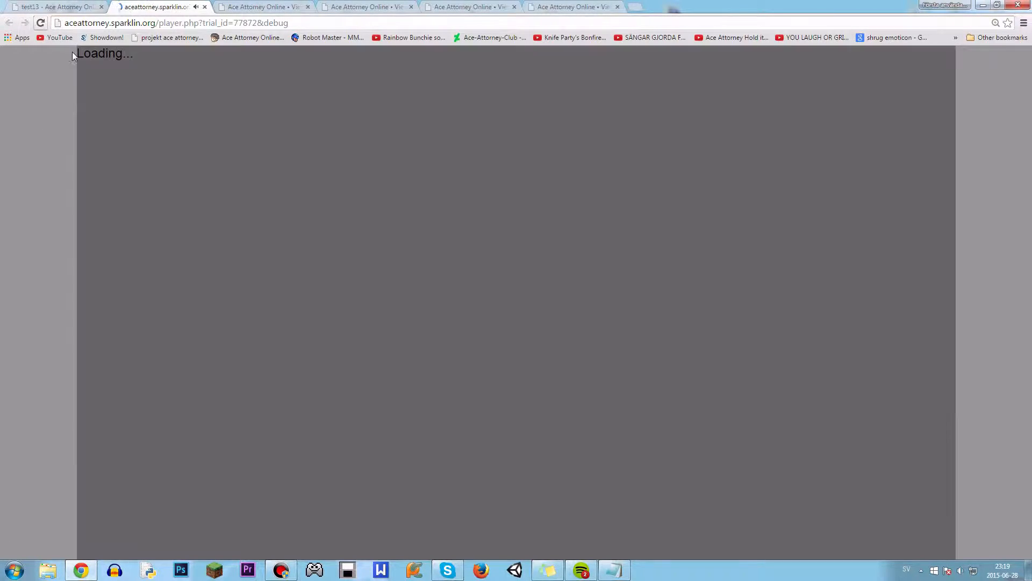
pyautogui.click(148, 357)
pyautogui.click(147, 353)
pyautogui.click(41, 23)
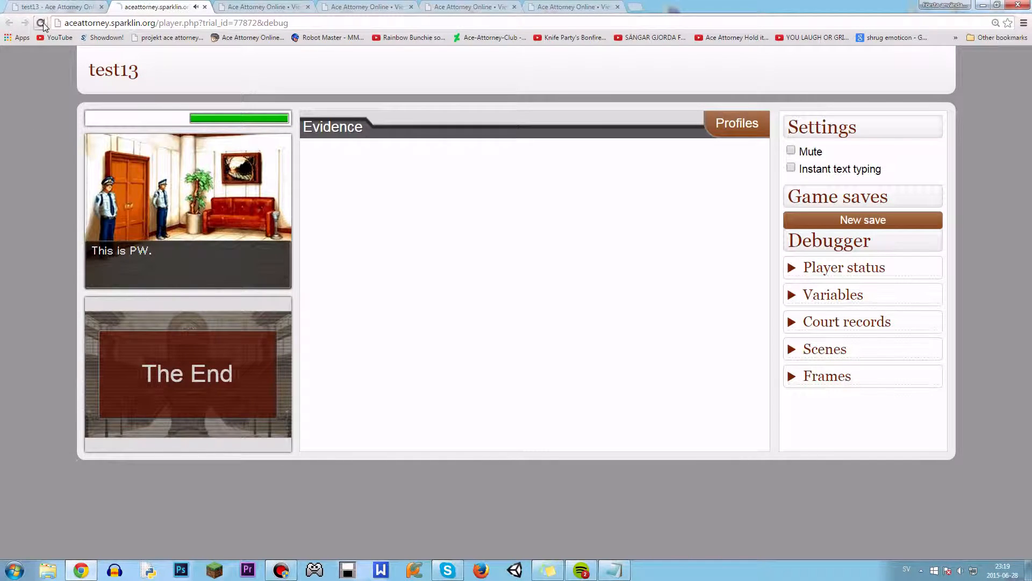
pyautogui.click(150, 350)
pyautogui.click(150, 351)
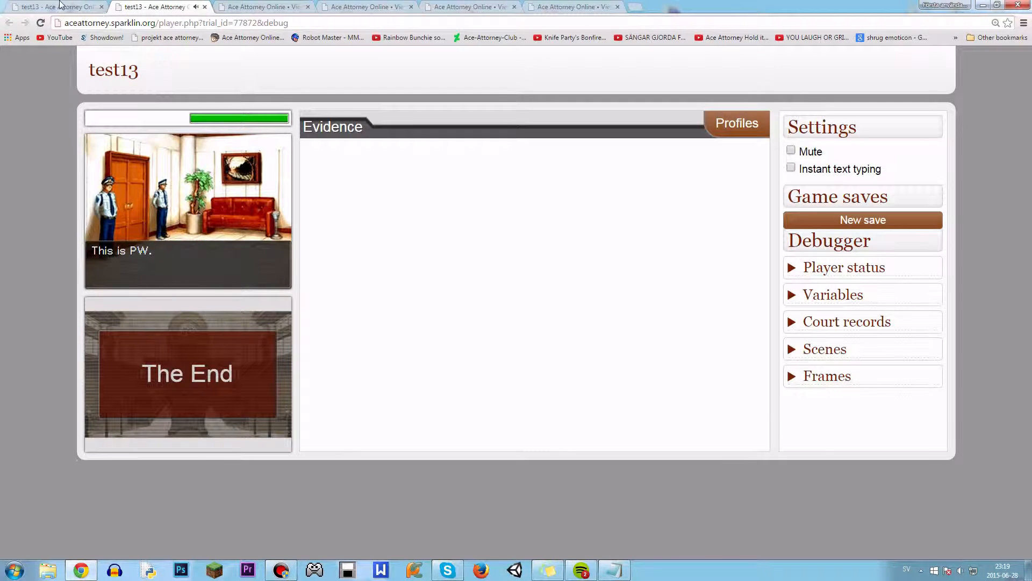
pyautogui.click(59, 5)
pyautogui.click(204, 7)
# - Set the condition expression in frame 1's redirect action to f:random_int(1,100) >51
pyautogui.click(897, 70)
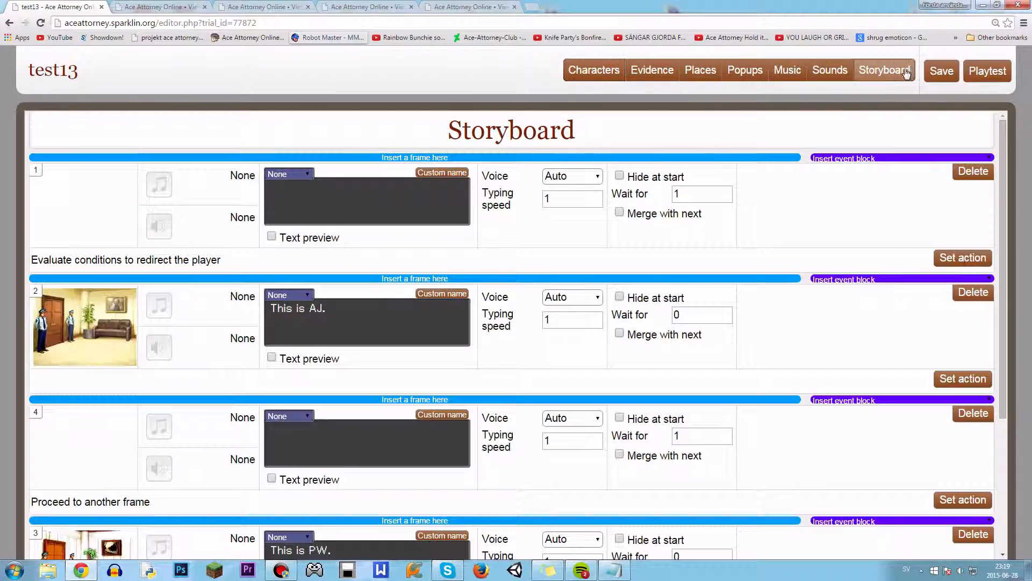
pyautogui.click(946, 258)
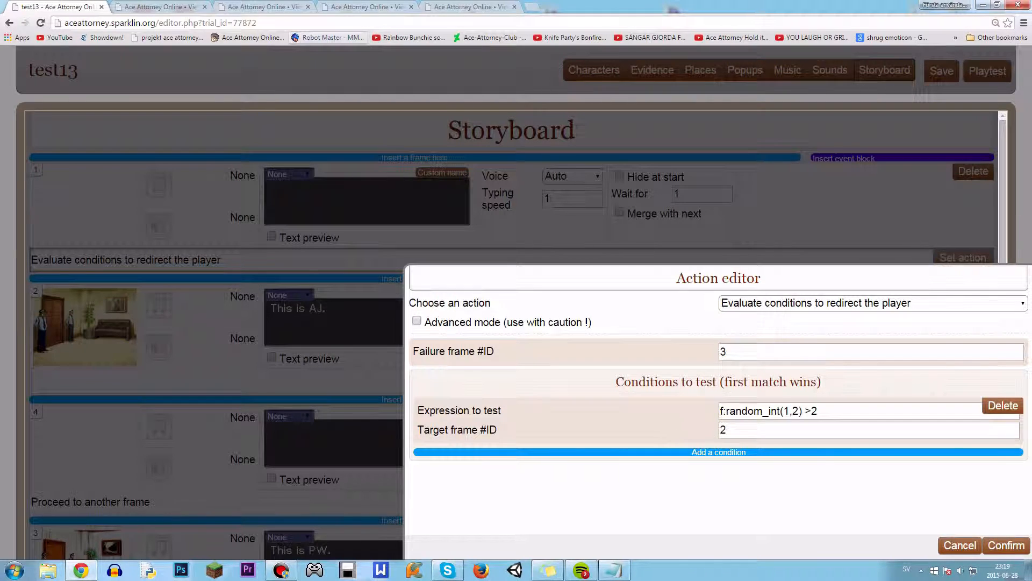
pyautogui.click(794, 411)
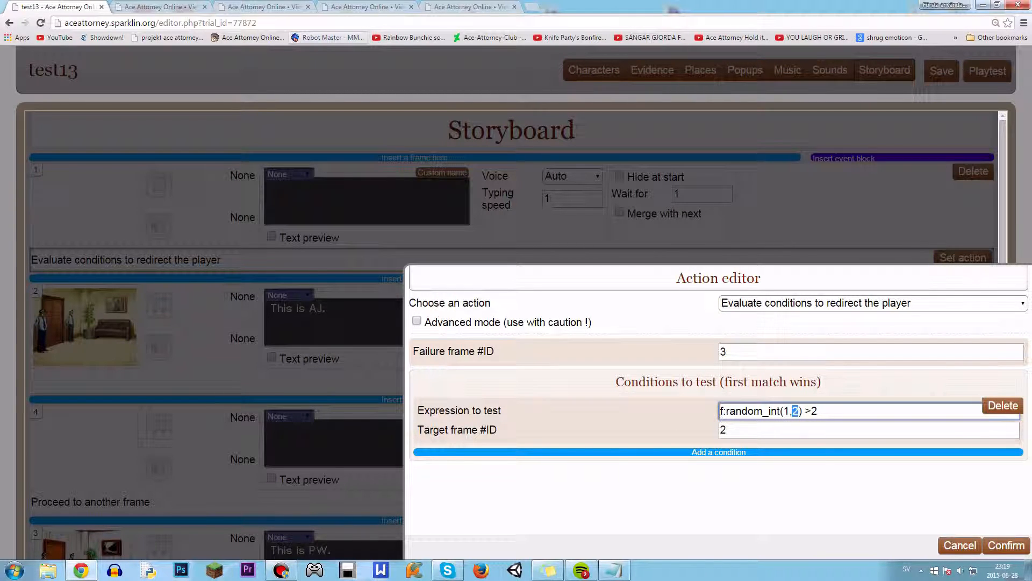
pyautogui.write('00')
pyautogui.click(995, 541)
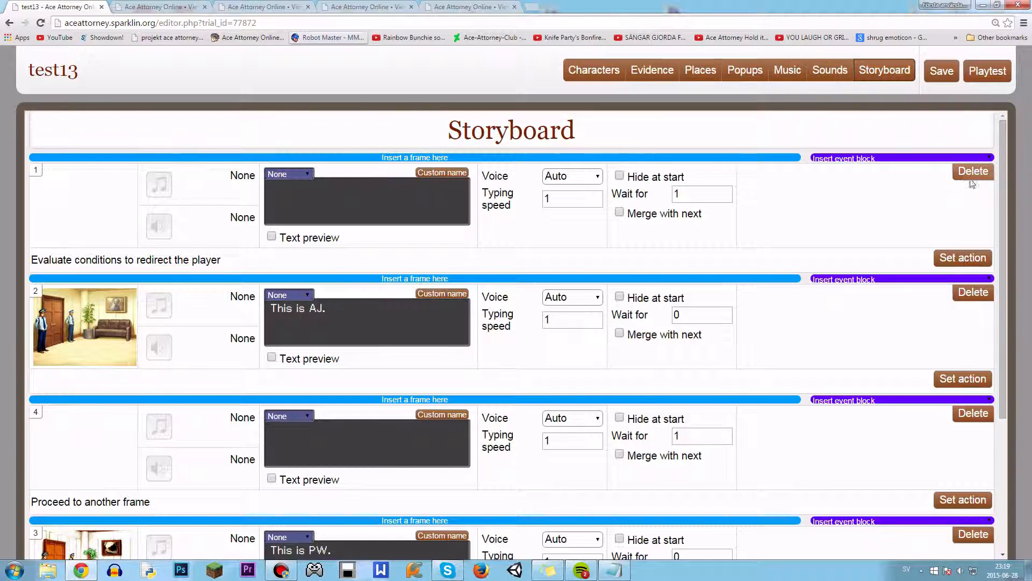
# - Copy the condition expression from frame 1's redirect action and leave the action editor without saving changes
pyautogui.click(962, 258)
pyautogui.tripleClick(795, 413)
pyautogui.hotkey('ctrl', 'c')
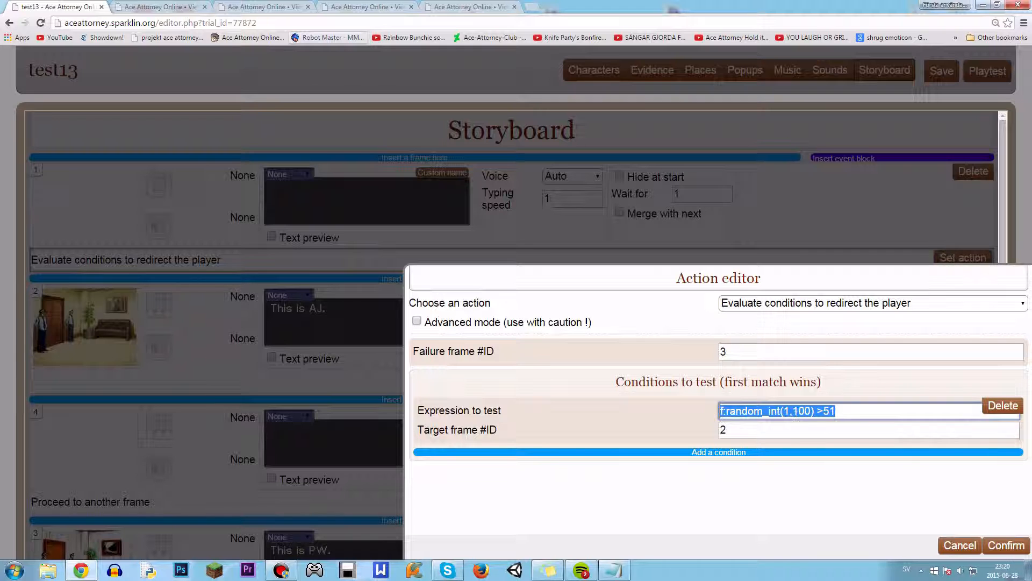
pyautogui.press('BackSpace')
pyautogui.click(960, 545)
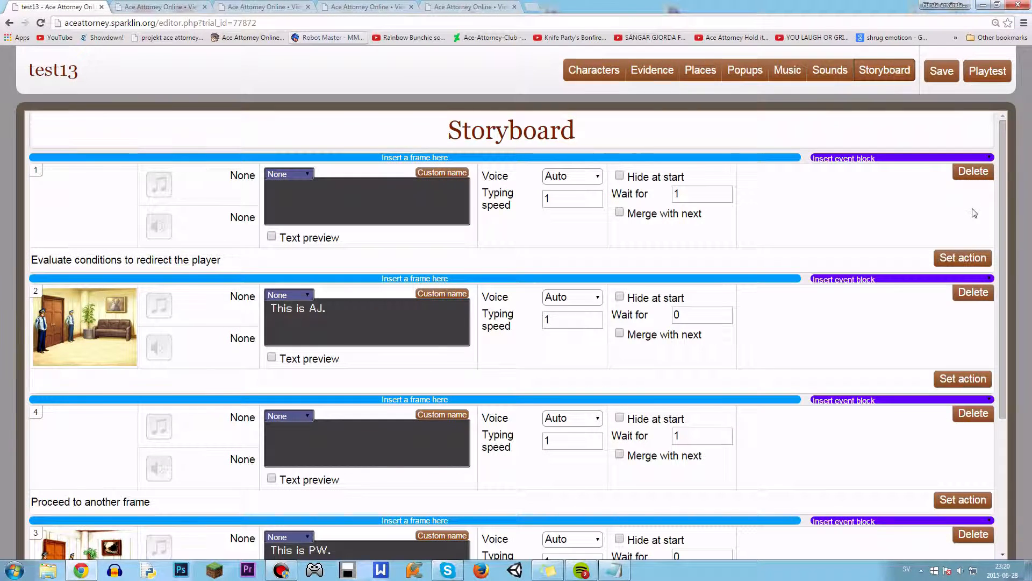
# - Delete all four frames from the storyboard
pyautogui.click(972, 173)
pyautogui.click(971, 172)
pyautogui.click(971, 173)
pyautogui.click(971, 173)
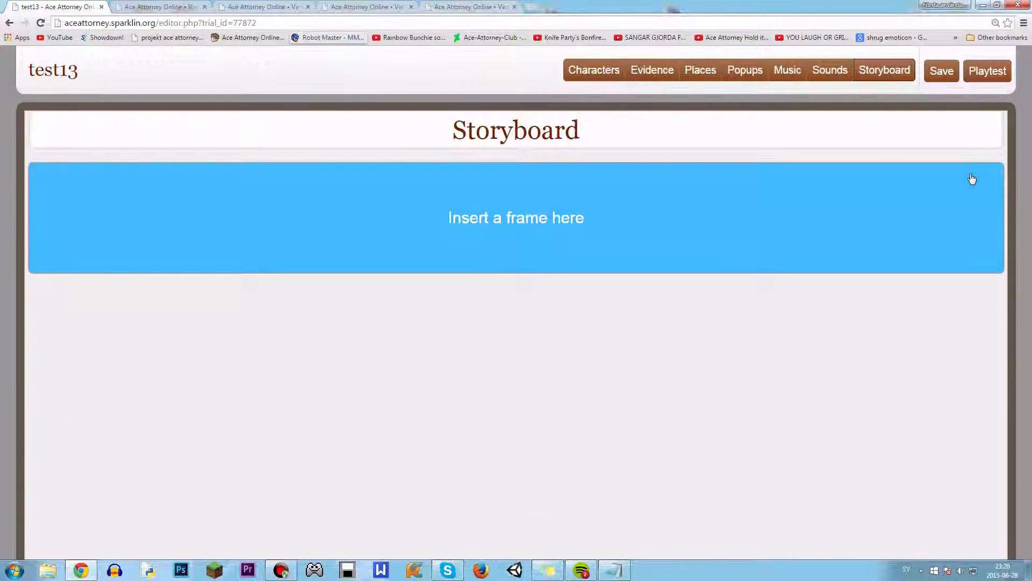
# - Insert a new blank frame in the empty storyboard and set its wait time to 1
pyautogui.click(816, 199)
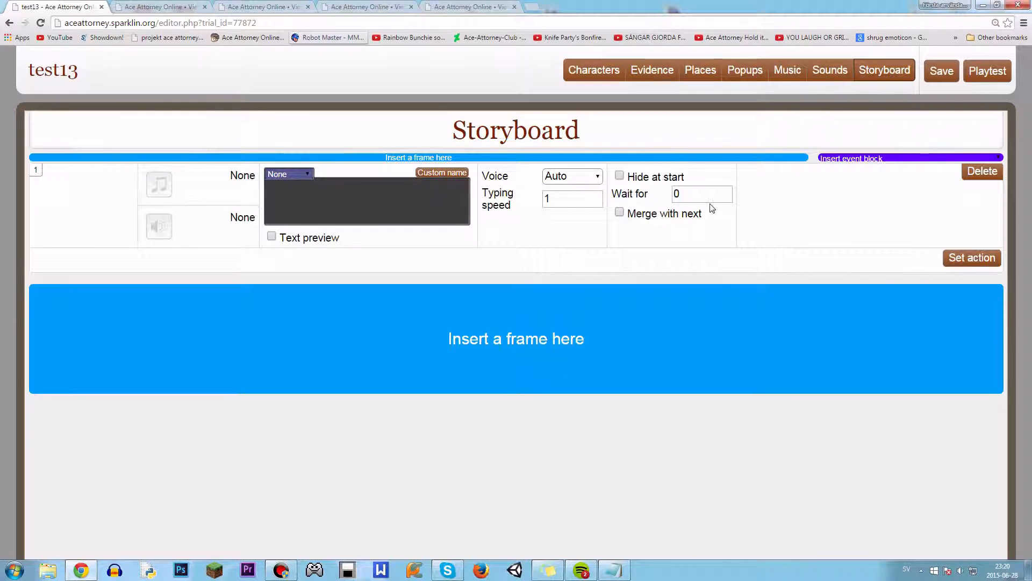
pyautogui.doubleClick(677, 195)
pyautogui.write('1')
# - Give the new frame a "Define new variables" action with variable randomvar and the copied value f:random_int(1,100) >51
pyautogui.click(972, 258)
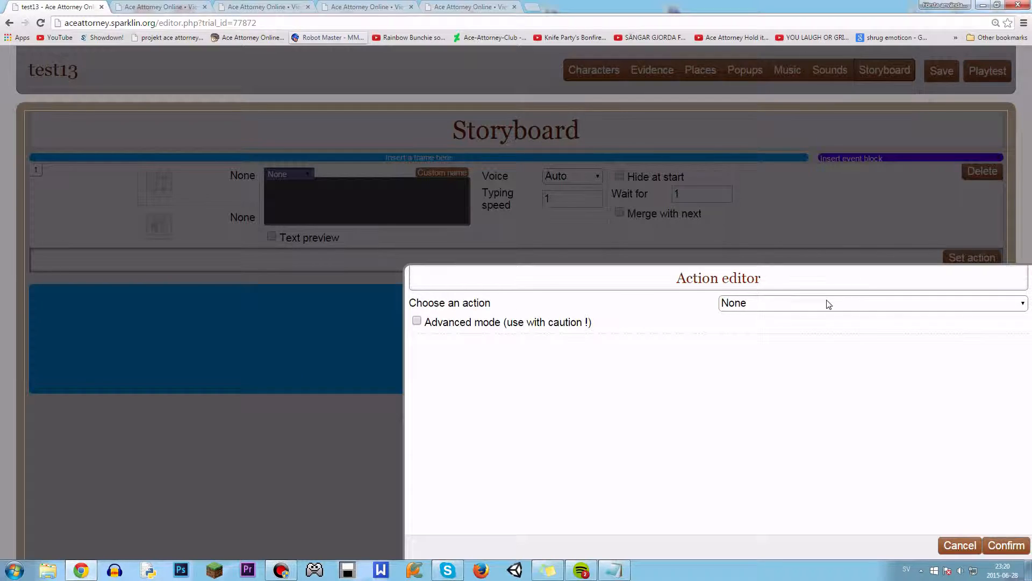
pyautogui.click(828, 304)
pyautogui.scroll(-4, 831, 247)
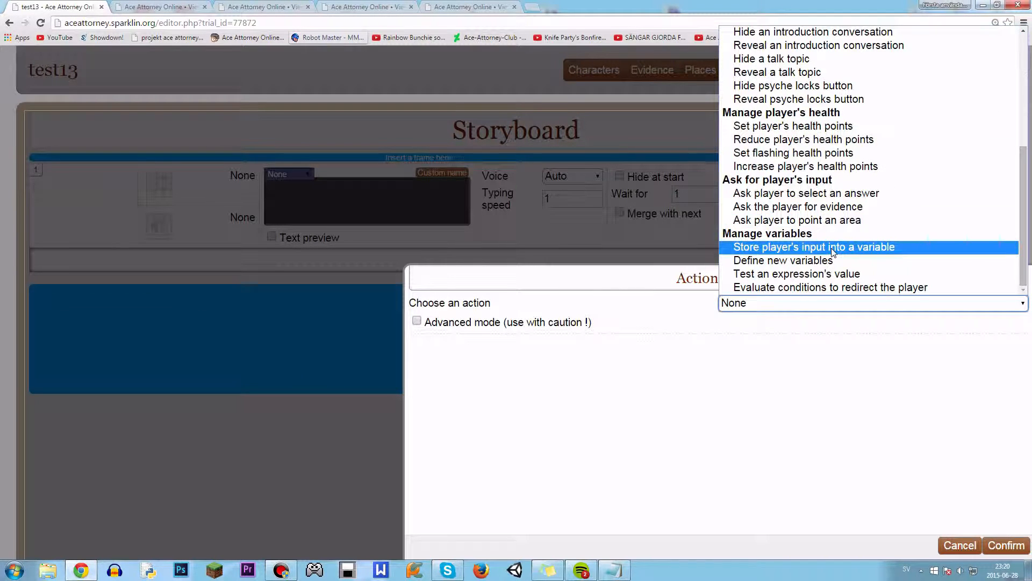
pyautogui.click(828, 258)
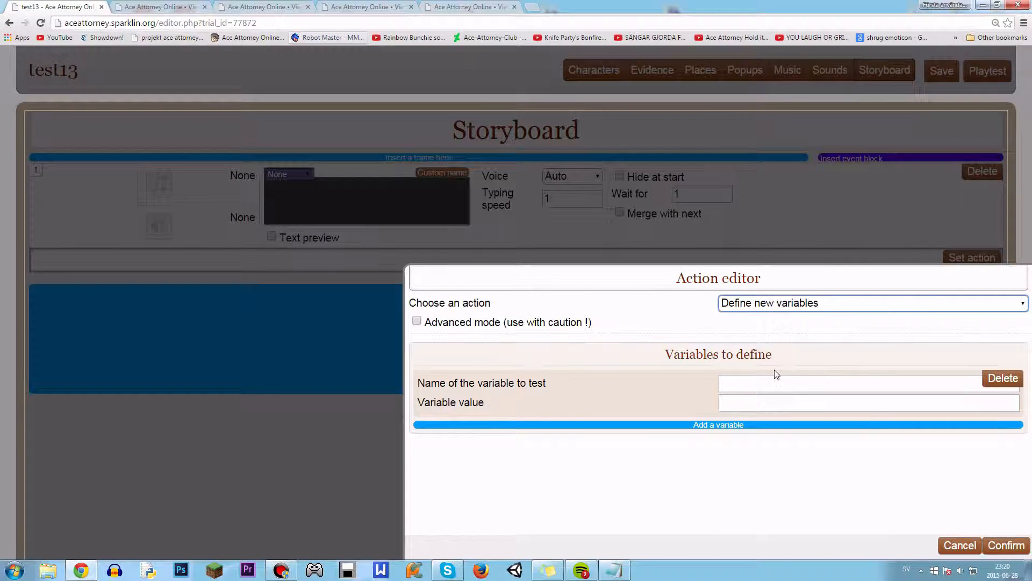
pyautogui.click(828, 383)
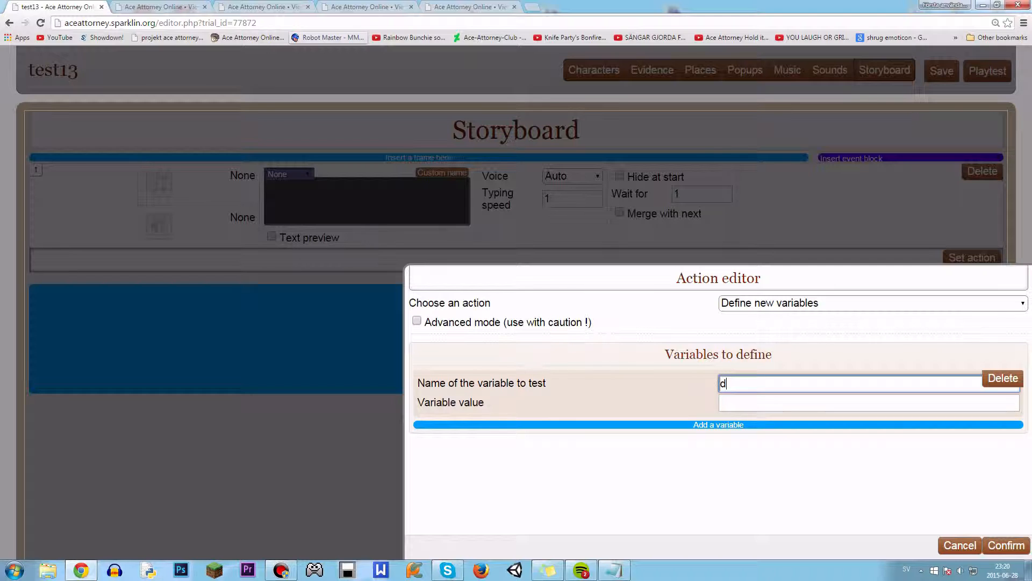
pyautogui.write('randomvar')
pyautogui.press('Tab')
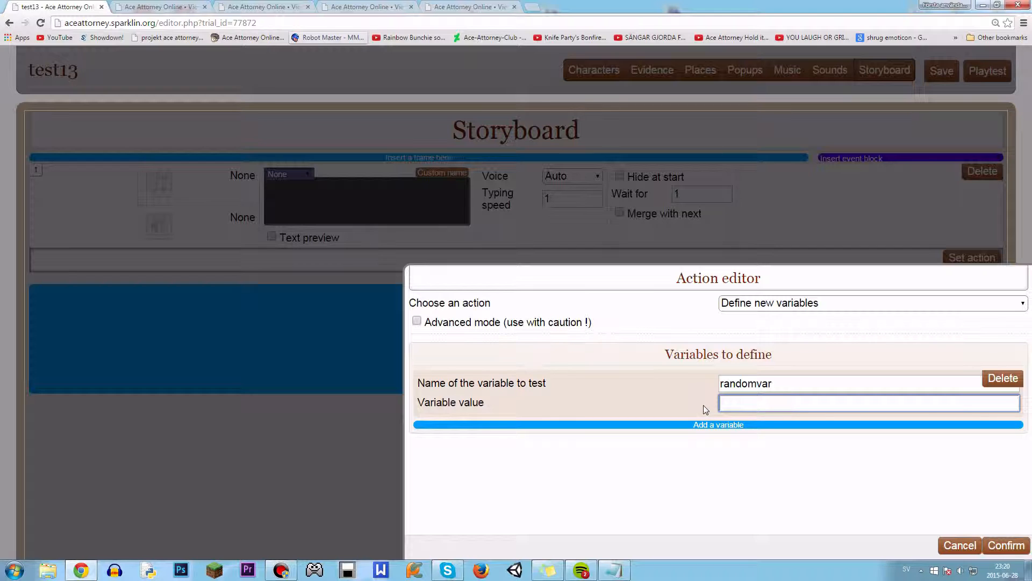
pyautogui.hotkey('ctrl', 'v')
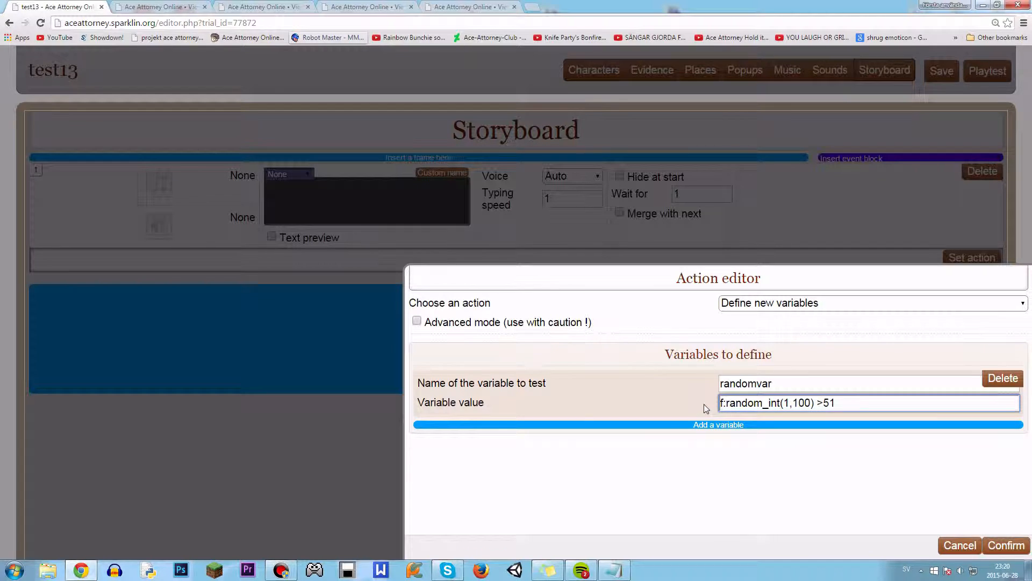
pyautogui.click(681, 505)
# - Examine the forum threads on expression operators and the random number expression, including the reply about f:random_int(1,10)
pyautogui.click(468, 6)
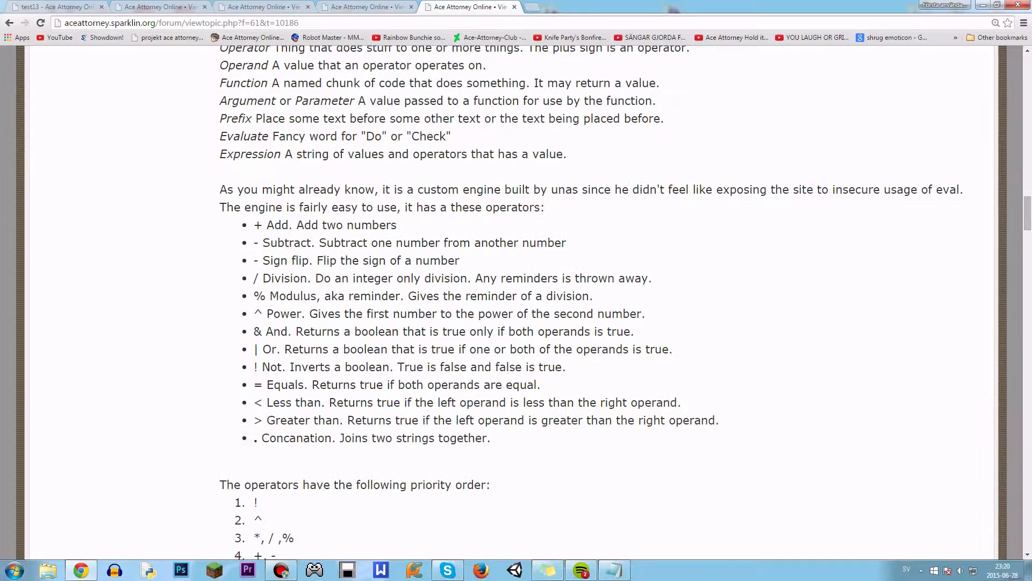
pyautogui.click(370, 6)
pyautogui.scroll(-10, 357, 307)
pyautogui.scroll(6, 375, 282)
pyautogui.scroll(20, 374, 282)
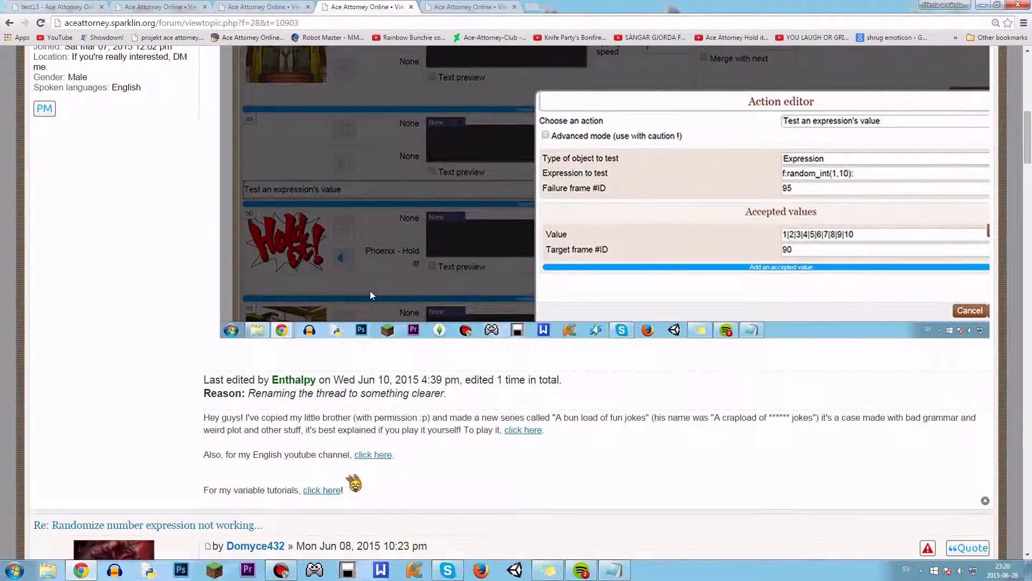
pyautogui.scroll(-10, 372, 296)
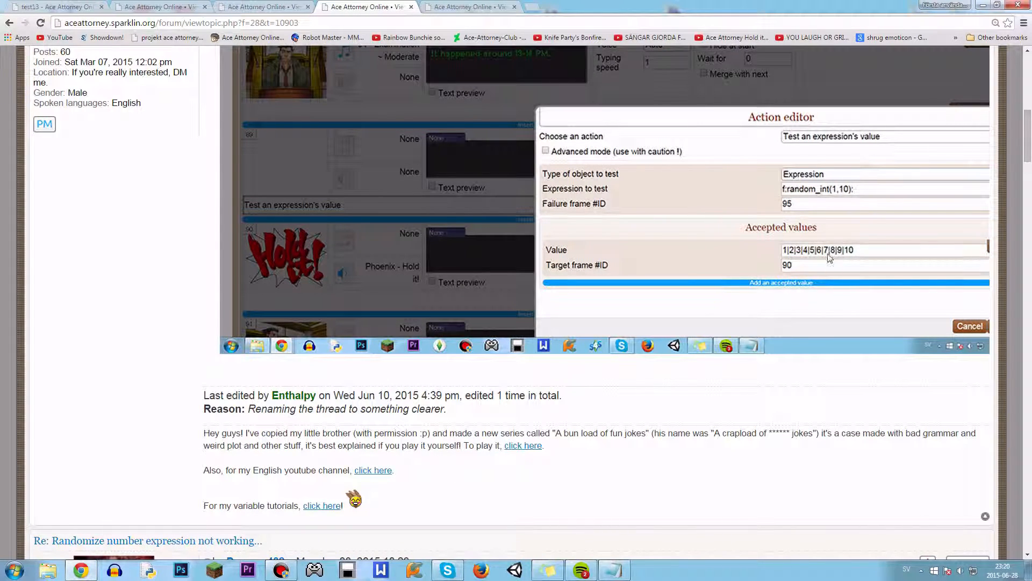
pyautogui.scroll(-8, 645, 281)
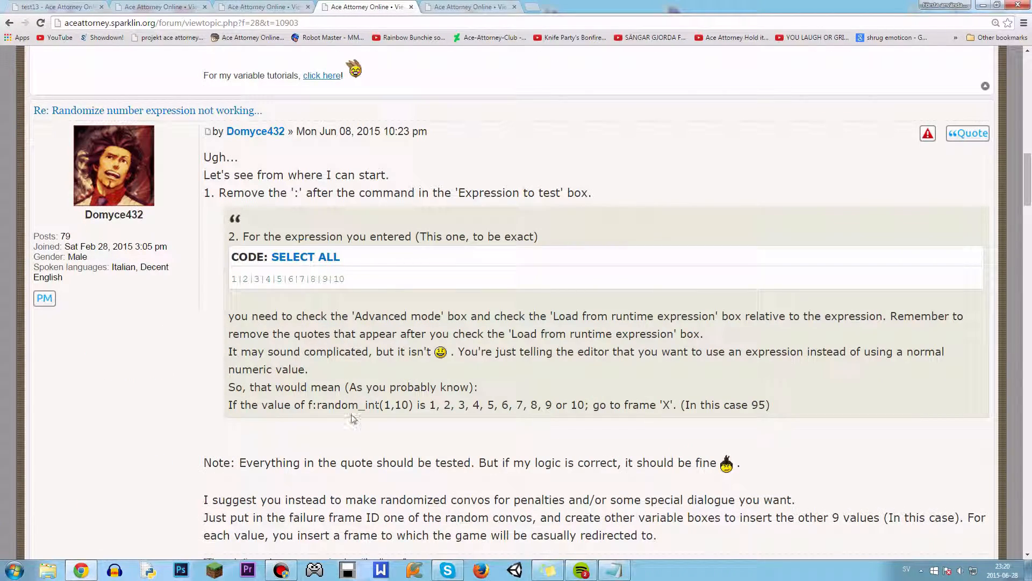
pyautogui.moveTo(306, 403); pyautogui.dragTo(333, 267)
pyautogui.click(333, 268)
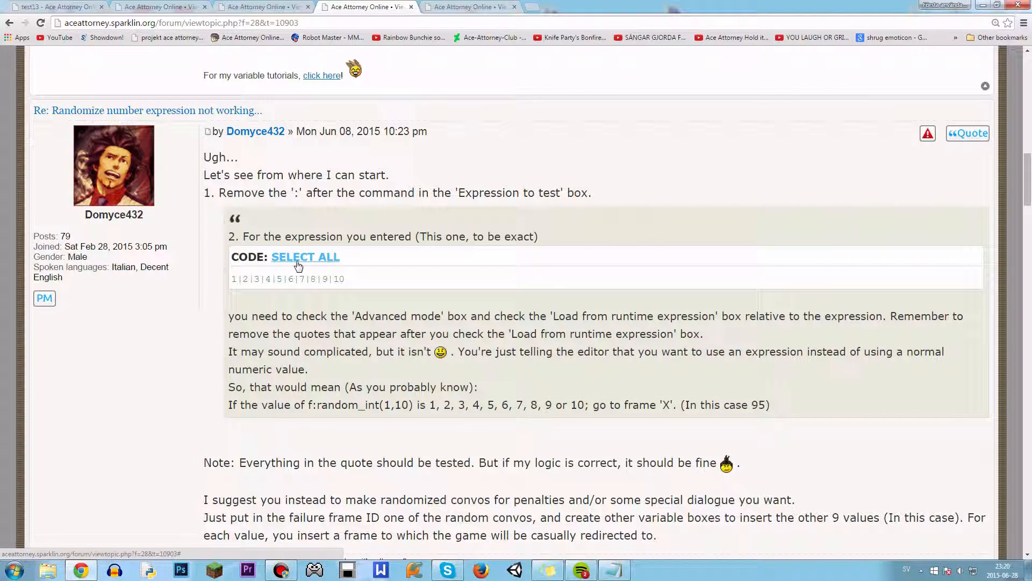
# - Turn on Advanced mode for the frame's "Define new variables" action, following the forum reply's instructions
pyautogui.moveTo(350, 318); pyautogui.dragTo(477, 317)
pyautogui.click(214, 231)
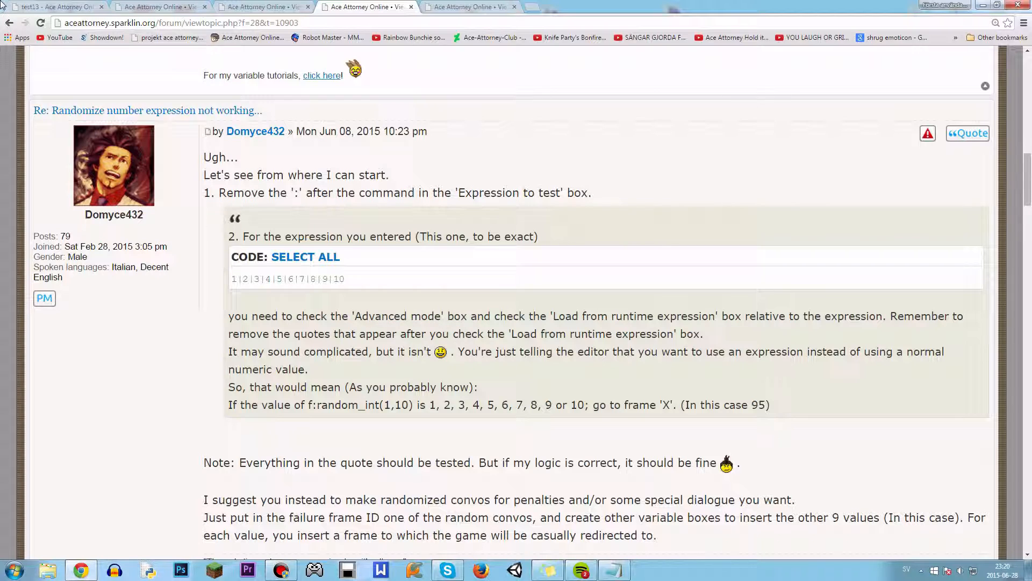
pyautogui.click(43, 6)
pyautogui.click(454, 325)
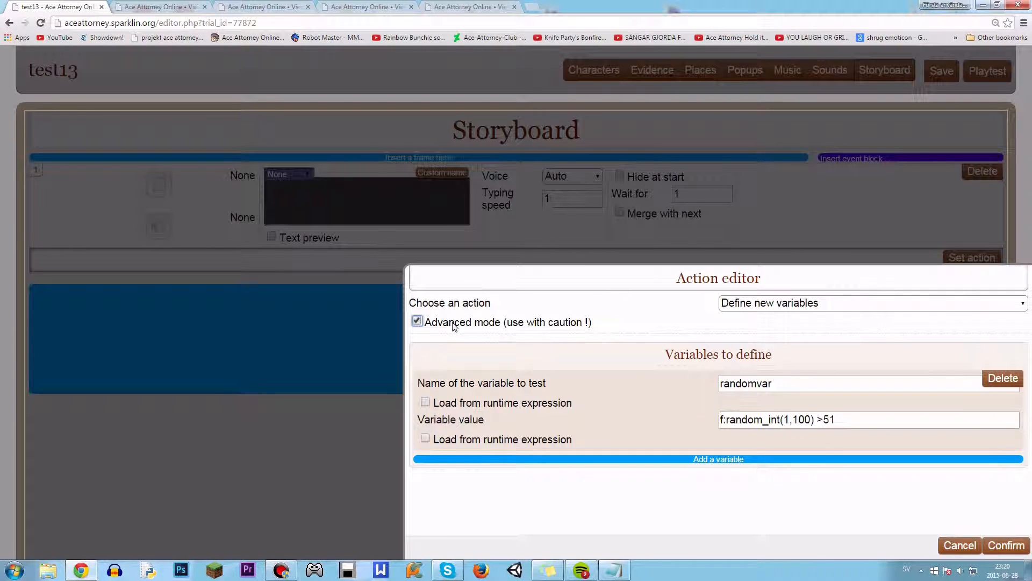
# - Close the last forum page and place the random number expression thread directly beside the trial editor
pyautogui.click(454, 7)
pyautogui.click(387, 6)
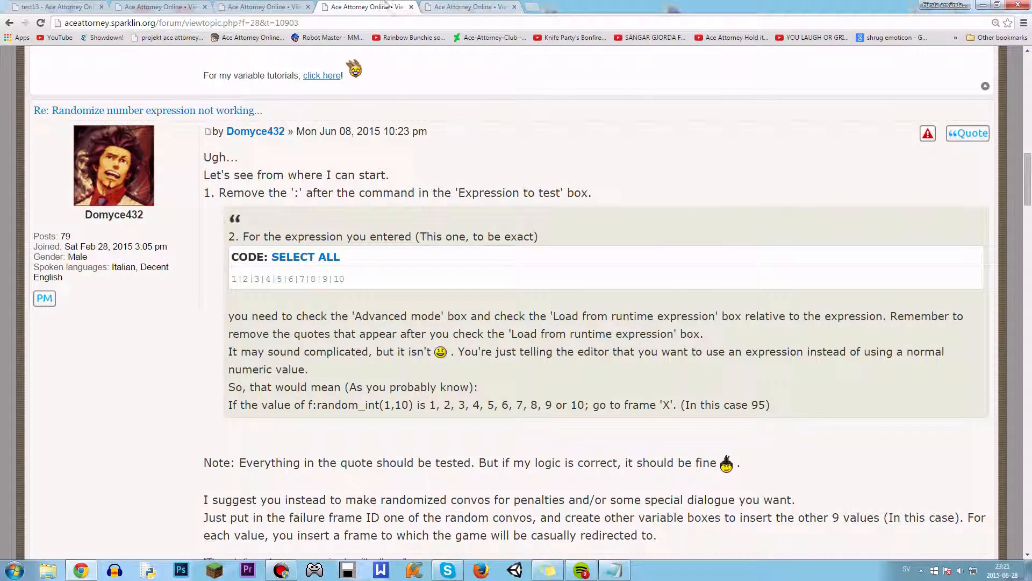
pyautogui.click(302, 7)
pyautogui.click(514, 7)
pyautogui.click(371, 6)
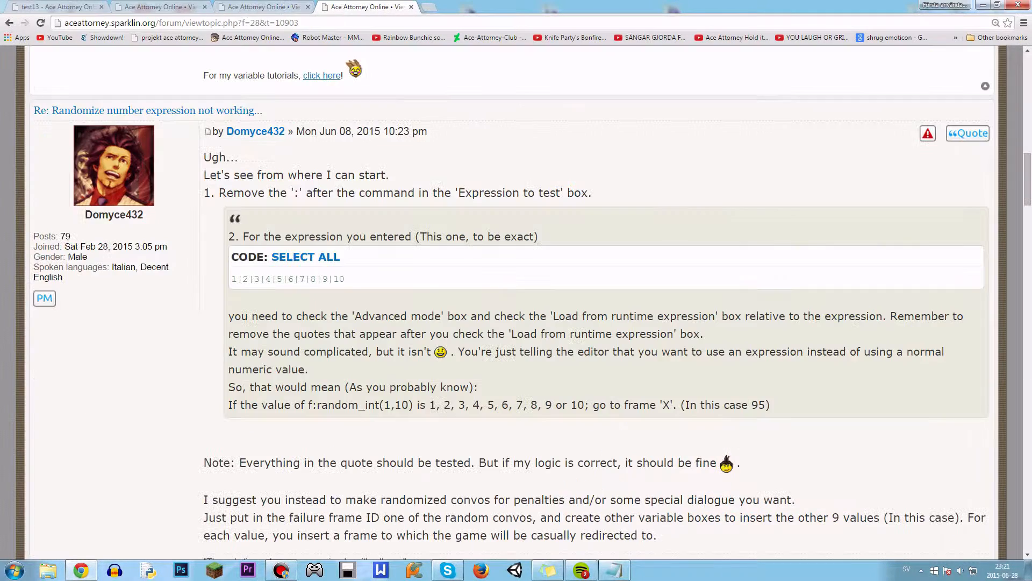
pyautogui.moveTo(366, 7); pyautogui.dragTo(160, 7)
# - Load randomvar's value from a runtime expression, remove the quotes around f:random_int(1,100) >51, and confirm the action
pyautogui.moveTo(540, 317); pyautogui.dragTo(885, 317)
pyautogui.click(451, 122)
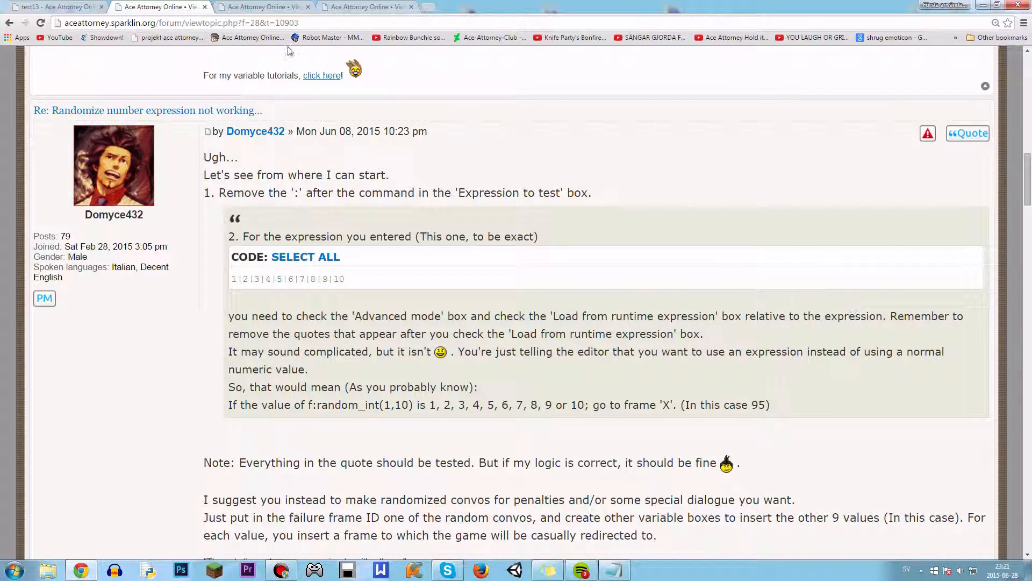
pyautogui.click(41, 4)
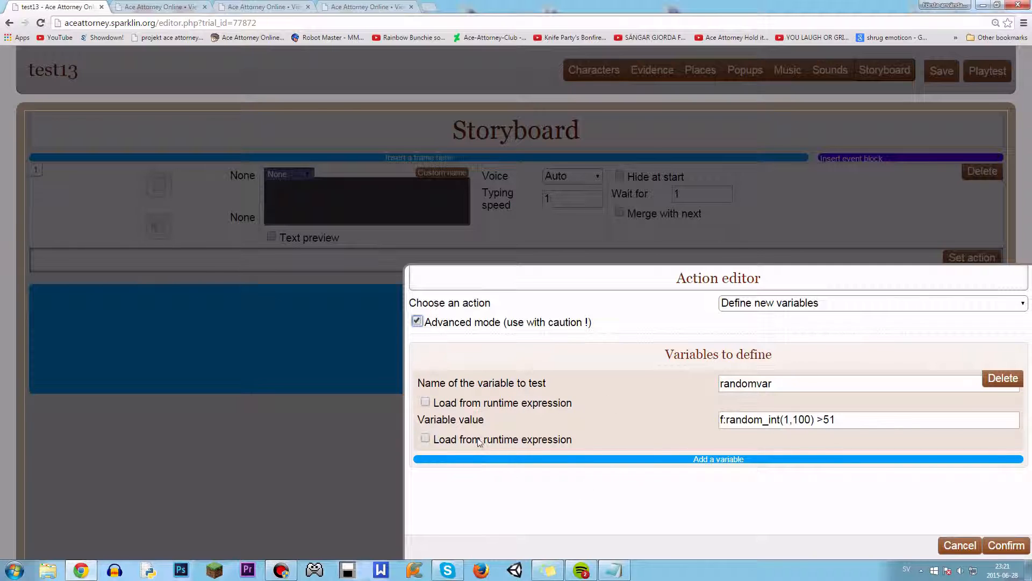
pyautogui.click(451, 442)
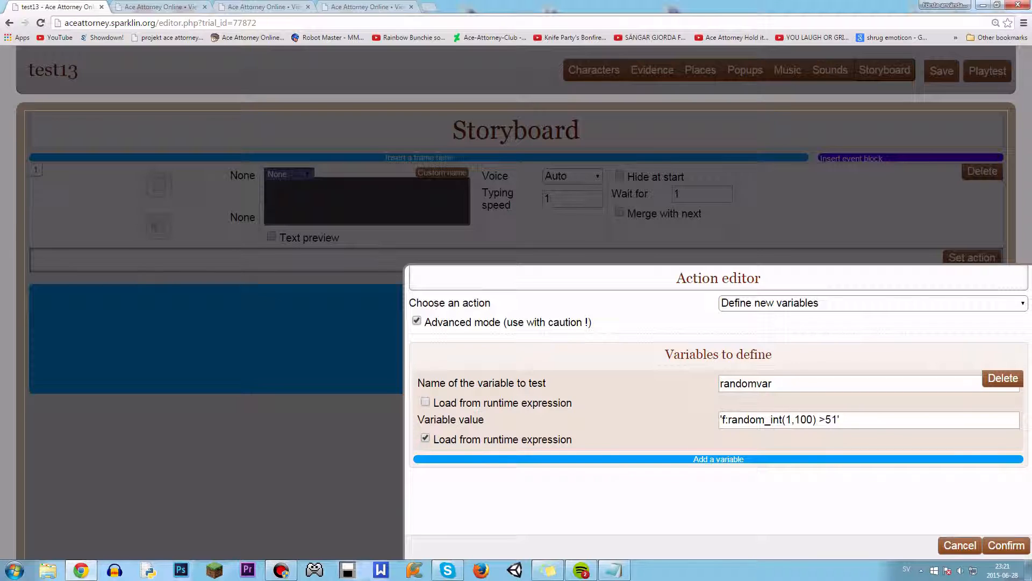
pyautogui.click(842, 420)
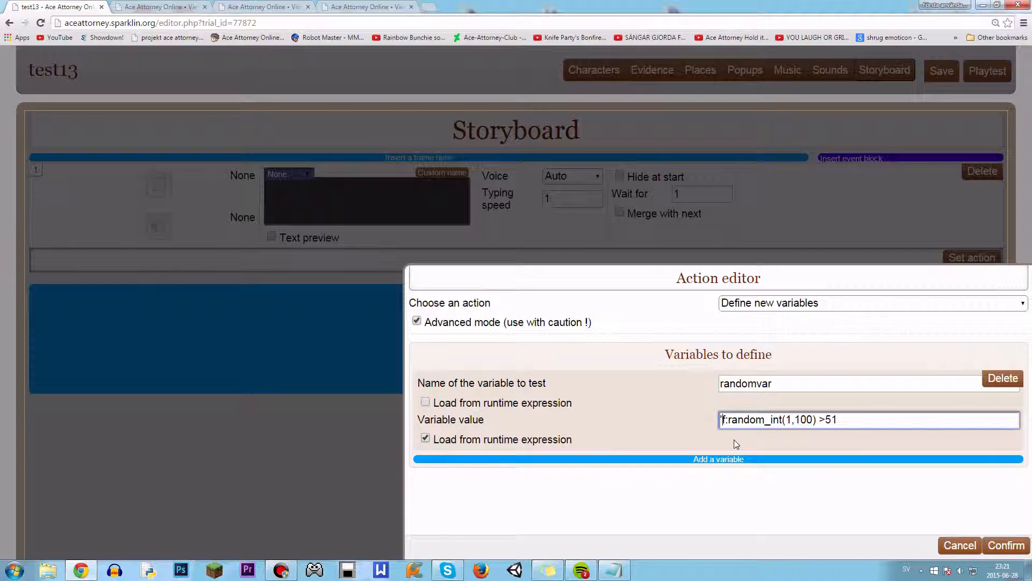
pyautogui.press('BackSpace')
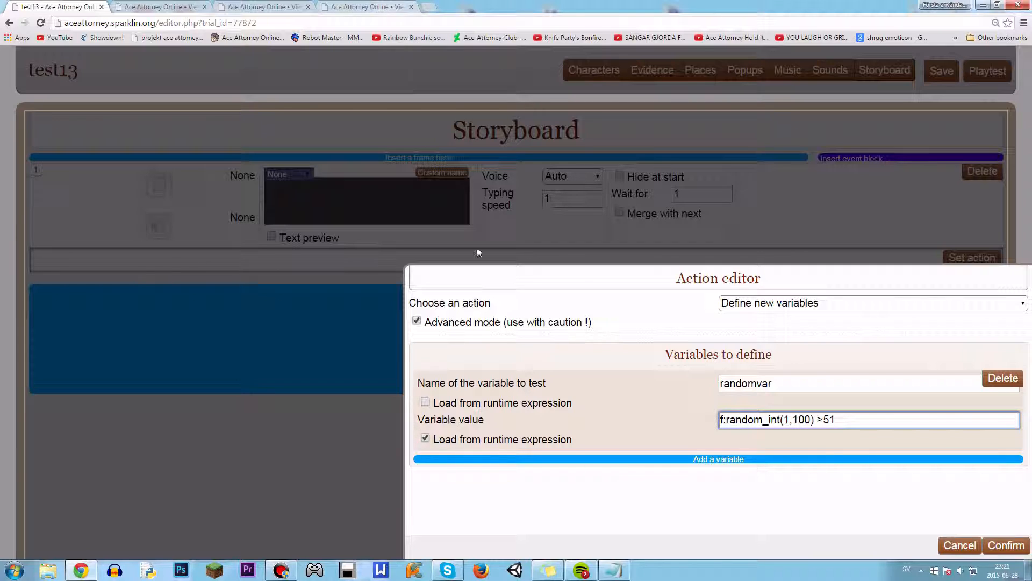
pyautogui.click(742, 517)
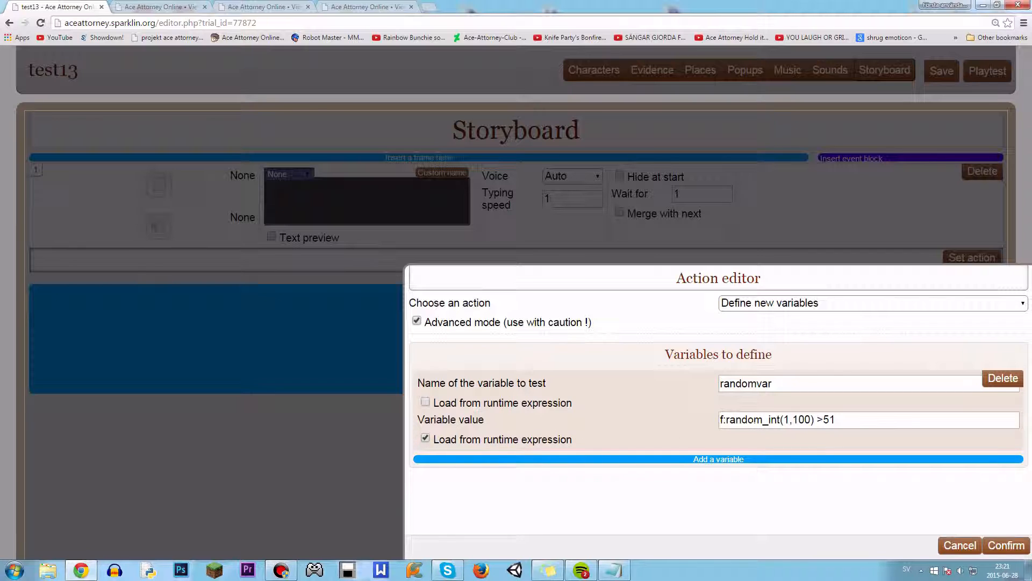
pyautogui.moveTo(839, 420); pyautogui.dragTo(829, 420)
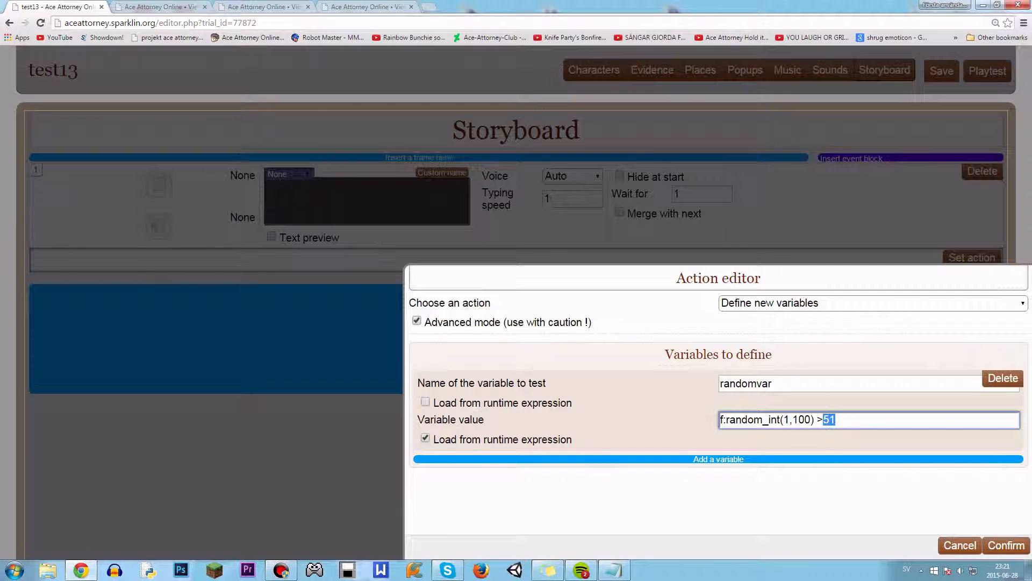
pyautogui.click(1004, 545)
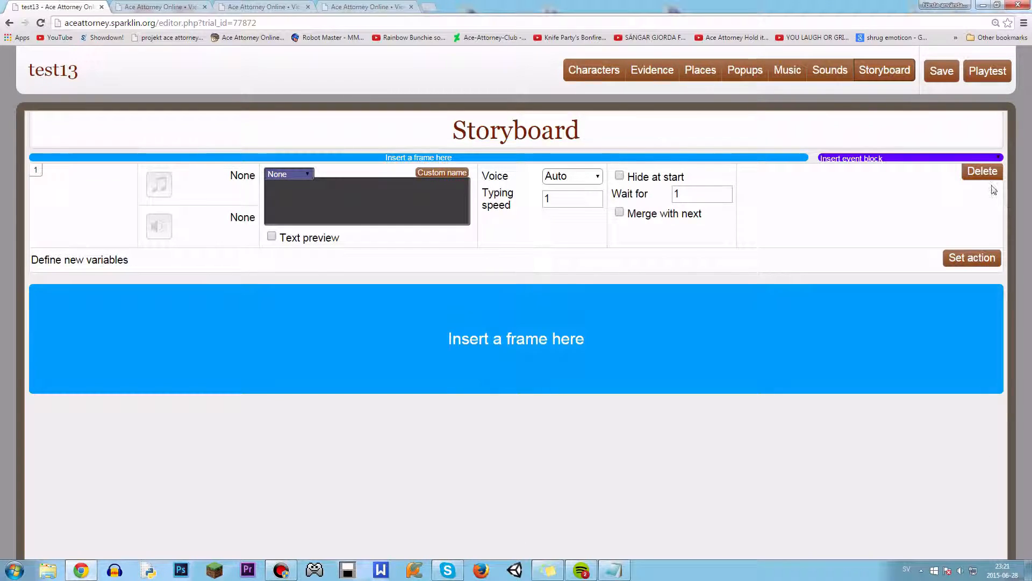
pyautogui.click(987, 70)
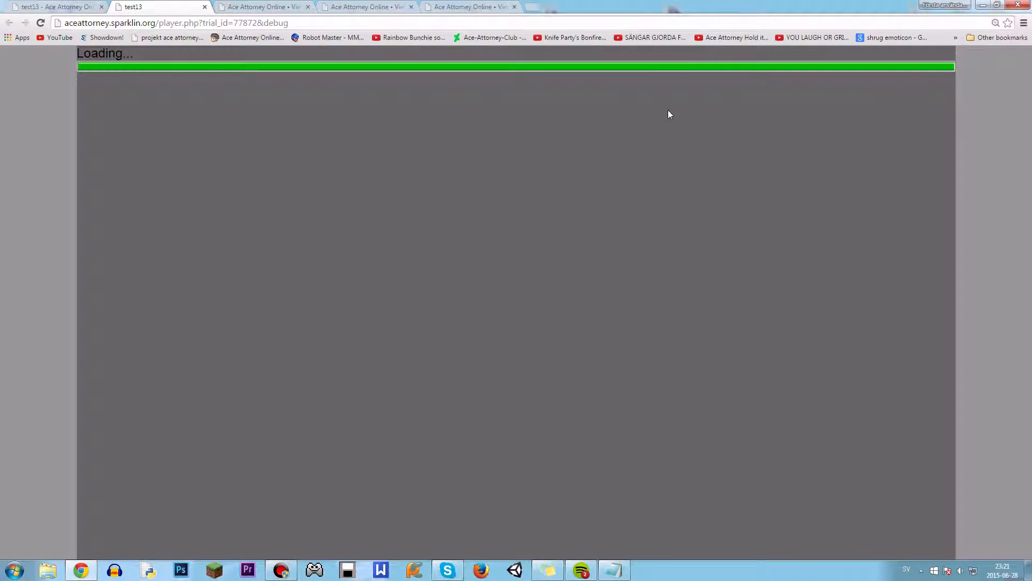
pyautogui.hotkey('ctrl', 'w')
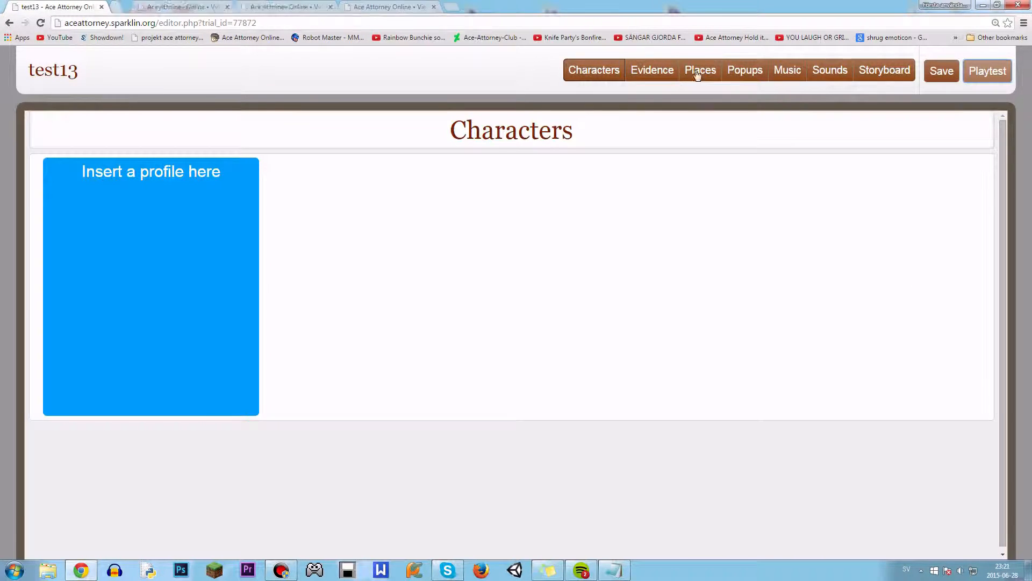
pyautogui.click(887, 70)
# - Shorten randomvar's value in frame 1's action to f:random_int(1,100), confirm it and save the trial
pyautogui.click(970, 257)
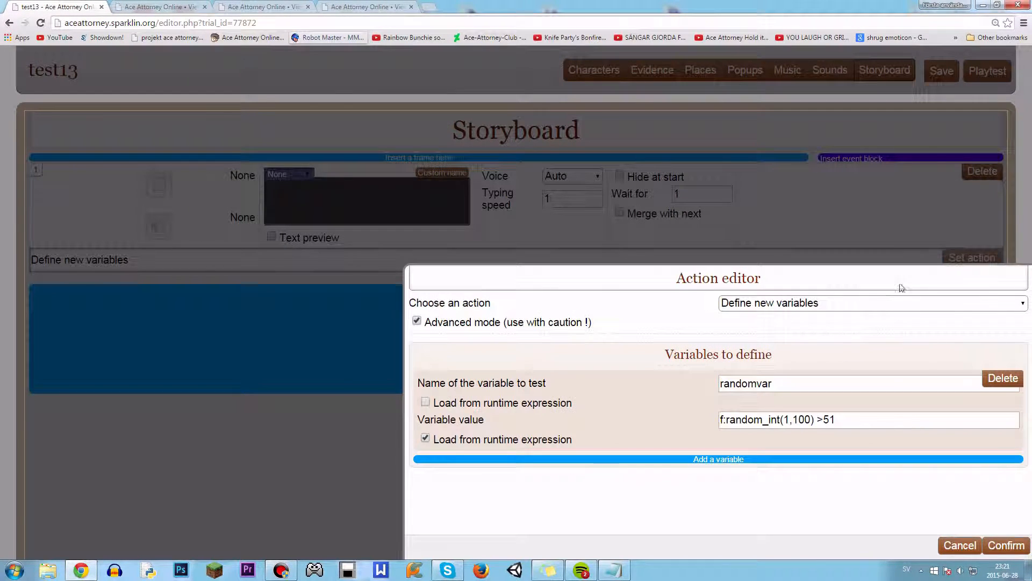
pyautogui.click(850, 420)
pyautogui.press('BackSpace')
pyautogui.press('BackSpace')
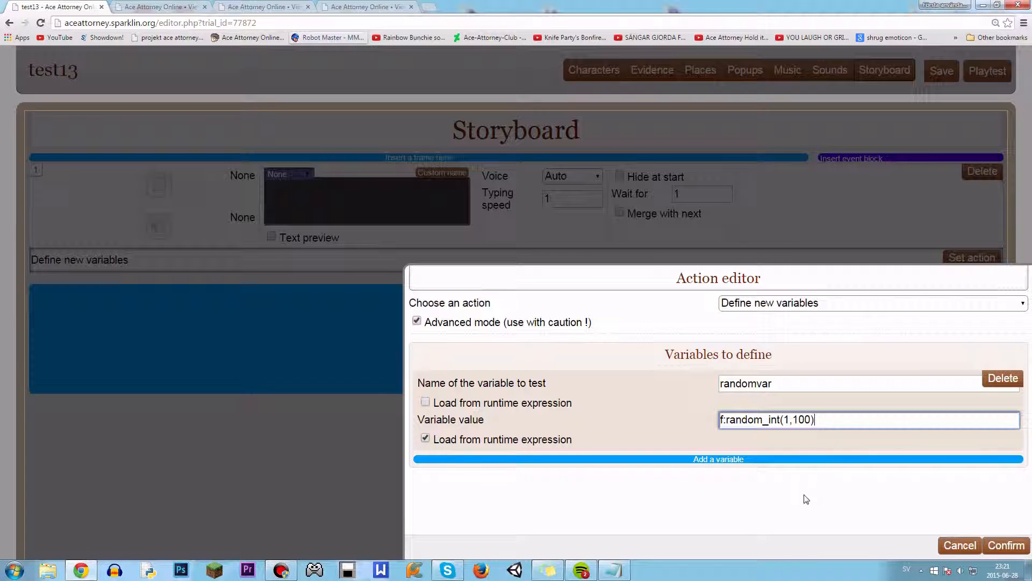
pyautogui.click(1006, 545)
pyautogui.click(943, 73)
# - Playtest the trial repeatedly and check randomvar's value in the debugger, then close the playtest
pyautogui.click(987, 71)
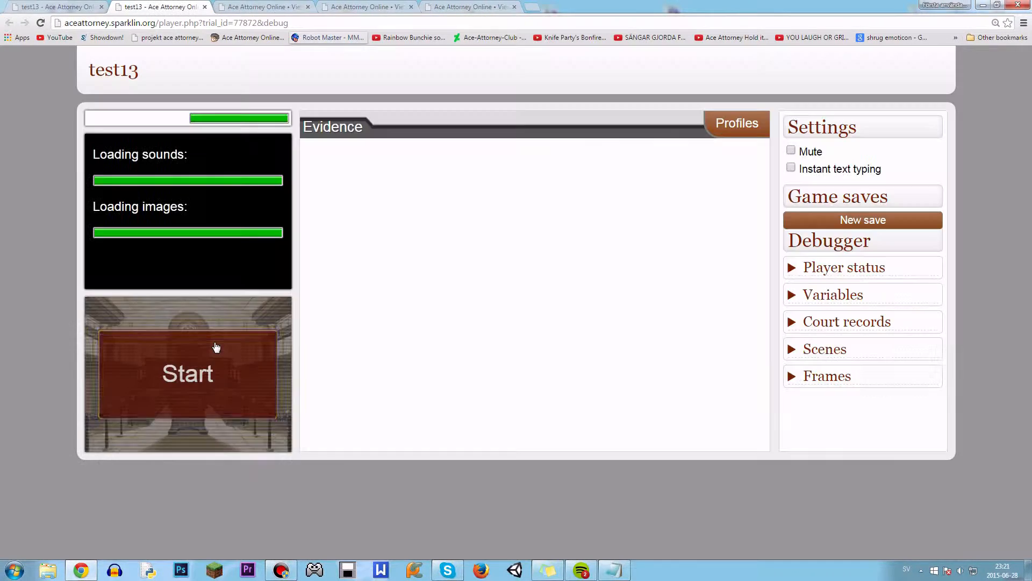
pyautogui.click(230, 380)
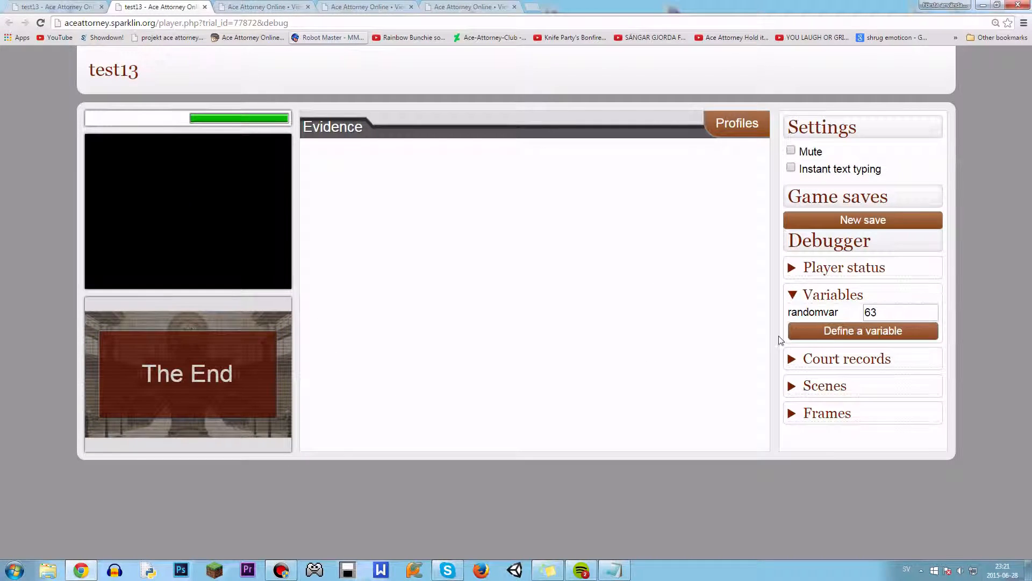
pyautogui.click(40, 23)
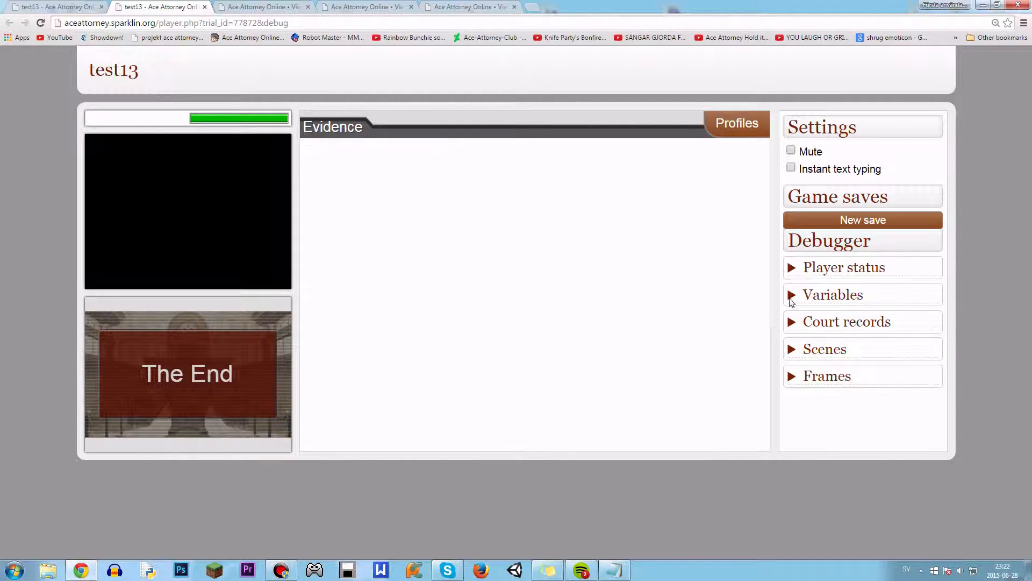
pyautogui.click(40, 23)
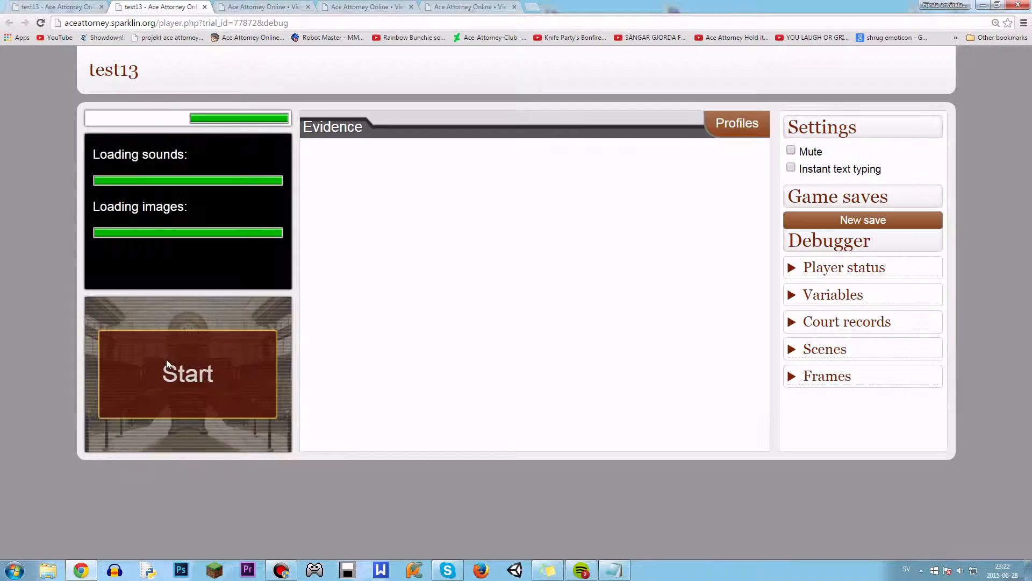
pyautogui.click(166, 360)
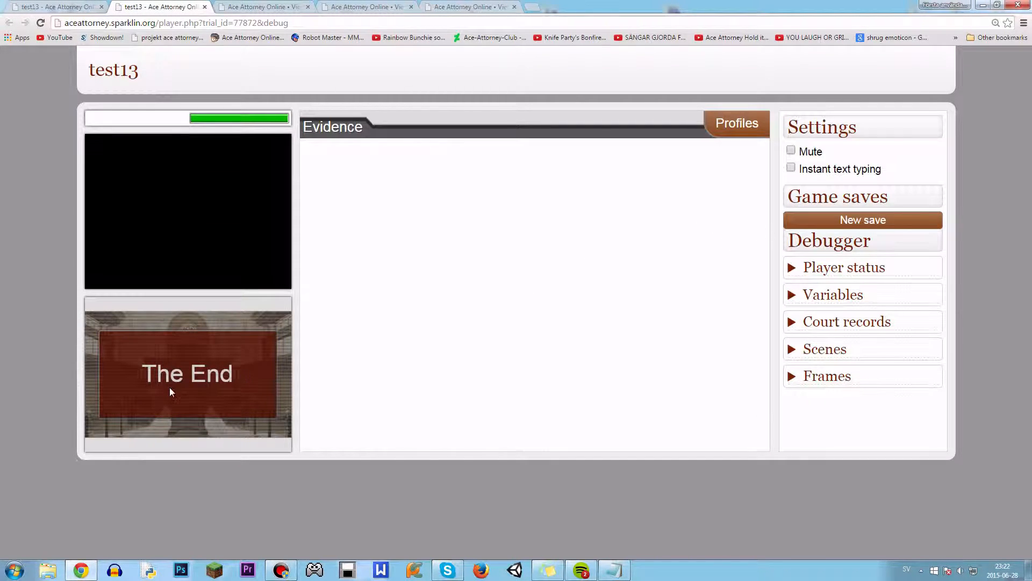
pyautogui.click(833, 295)
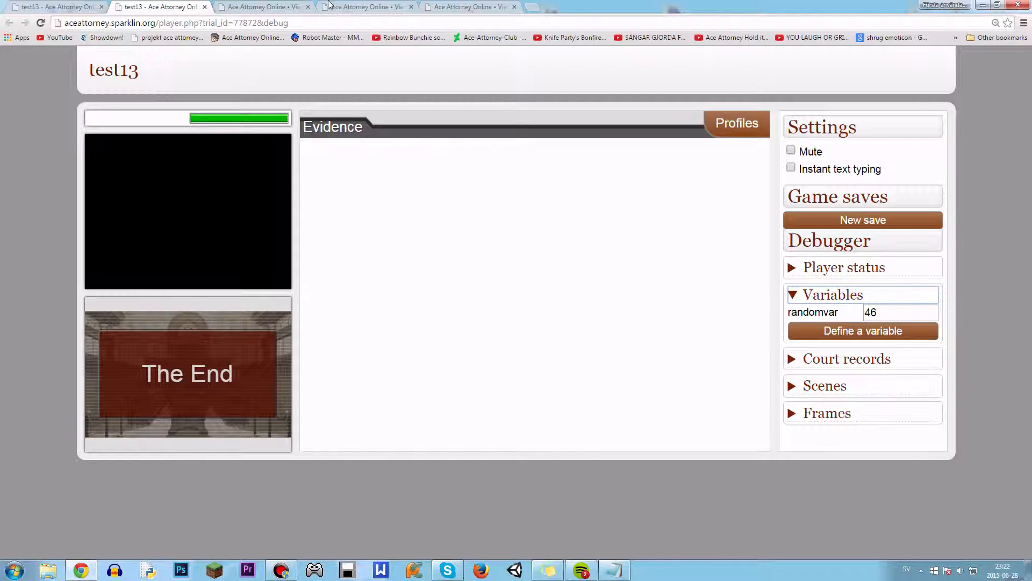
pyautogui.click(204, 7)
# - Change frame 1's action to "Evaluate conditions to redirect the player" with the expression f:random_int(1,100) >51
pyautogui.click(887, 62)
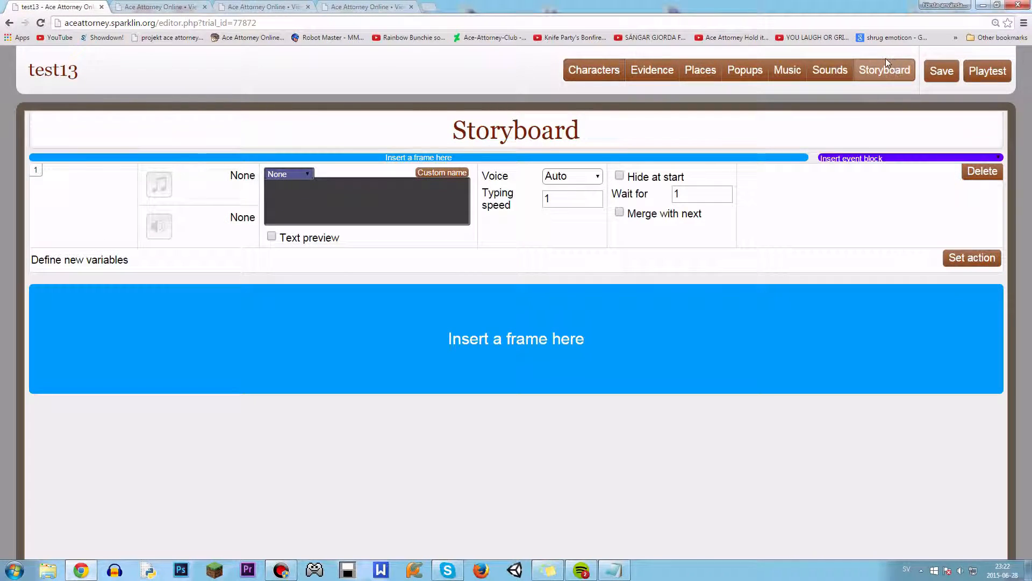
pyautogui.click(966, 252)
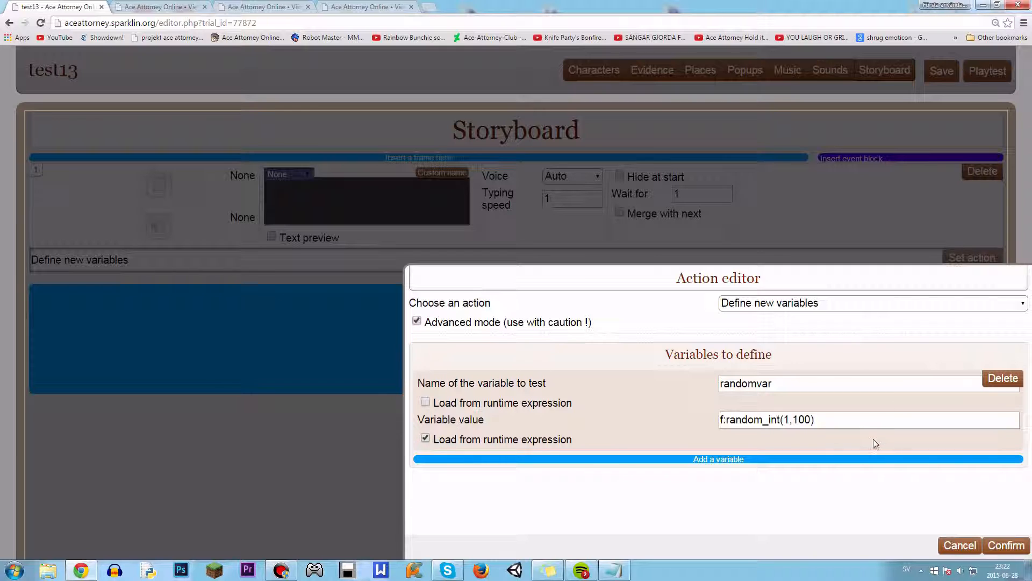
pyautogui.click(785, 304)
pyautogui.scroll(-1, 780, 284)
pyautogui.click(777, 287)
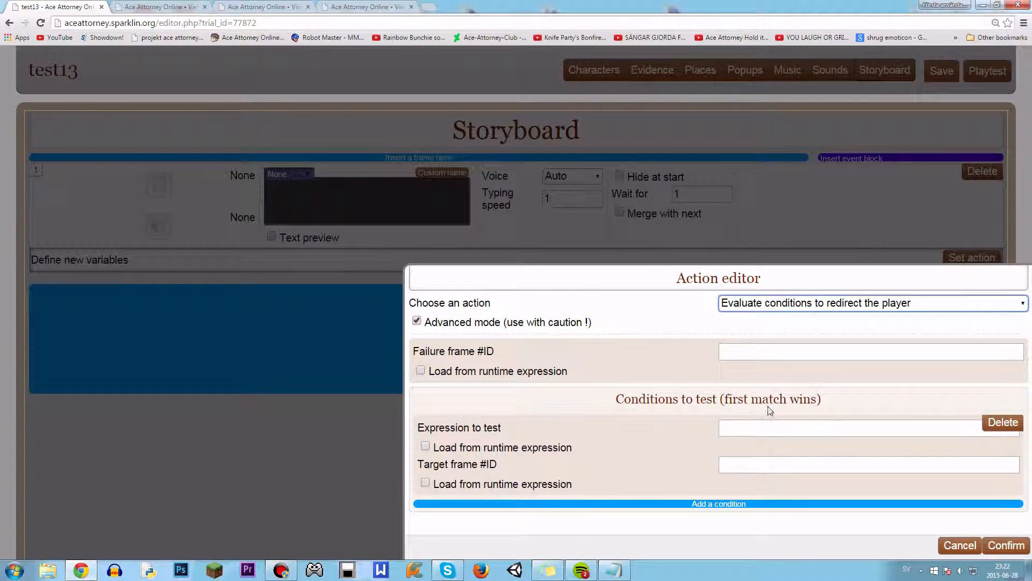
pyautogui.click(775, 428)
pyautogui.write('f:random_int(1,100) >51')
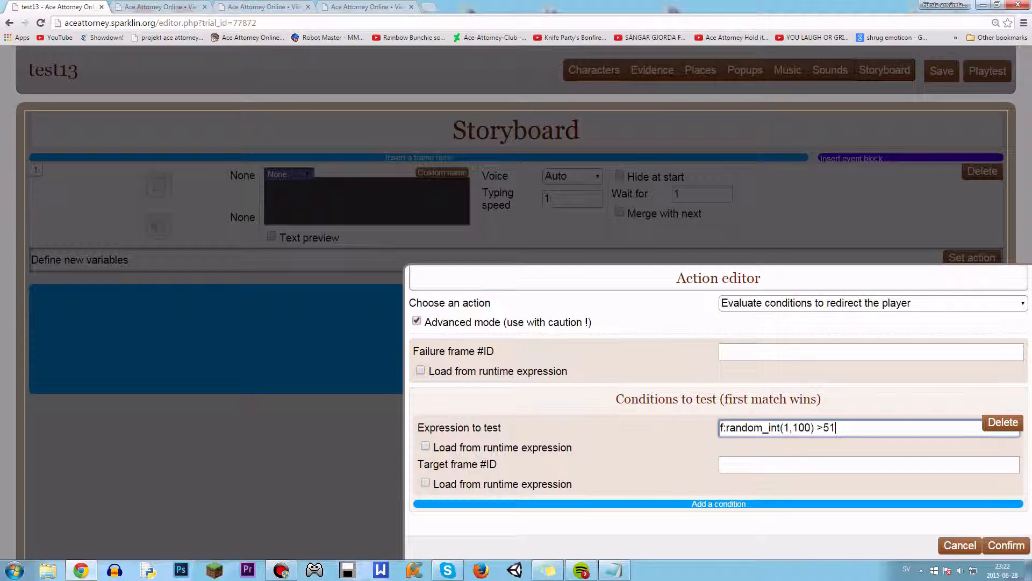
# - Change the condition's expression to f:random_int(1,10) >7
pyautogui.click(683, 430)
pyautogui.moveTo(835, 428); pyautogui.dragTo(817, 428)
pyautogui.click(812, 428)
pyautogui.press('BackSpace')
pyautogui.doubleClick(824, 427)
pyautogui.write('7')
# - Try 12 as the condition's target frame ID, clear it again, and highlight the expression to test
pyautogui.click(813, 457)
pyautogui.hotkey('ctrl', 'a')
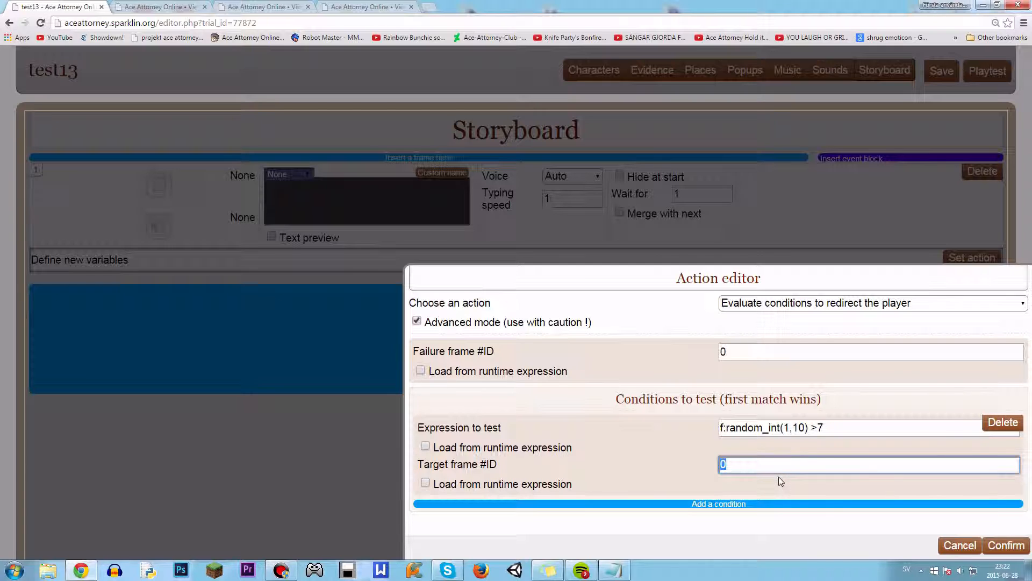
pyautogui.write('12')
pyautogui.press('BackSpace')
pyautogui.press('BackSpace')
pyautogui.moveTo(831, 428); pyautogui.dragTo(641, 434)
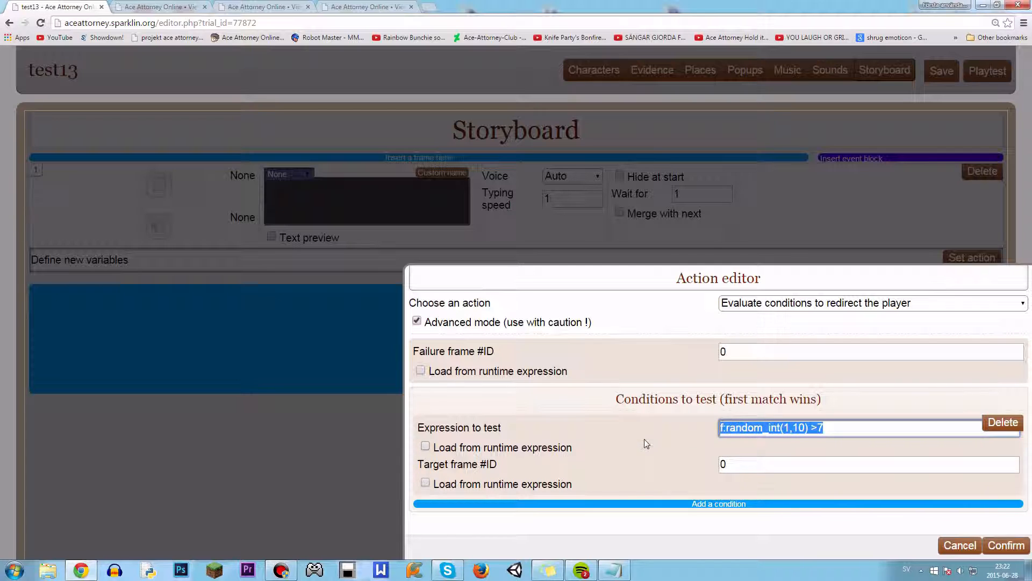
# - Switch the action to "Test an expression's value" and enter f:random_int(1,100): as the name of the variable to test
pyautogui.click(783, 312)
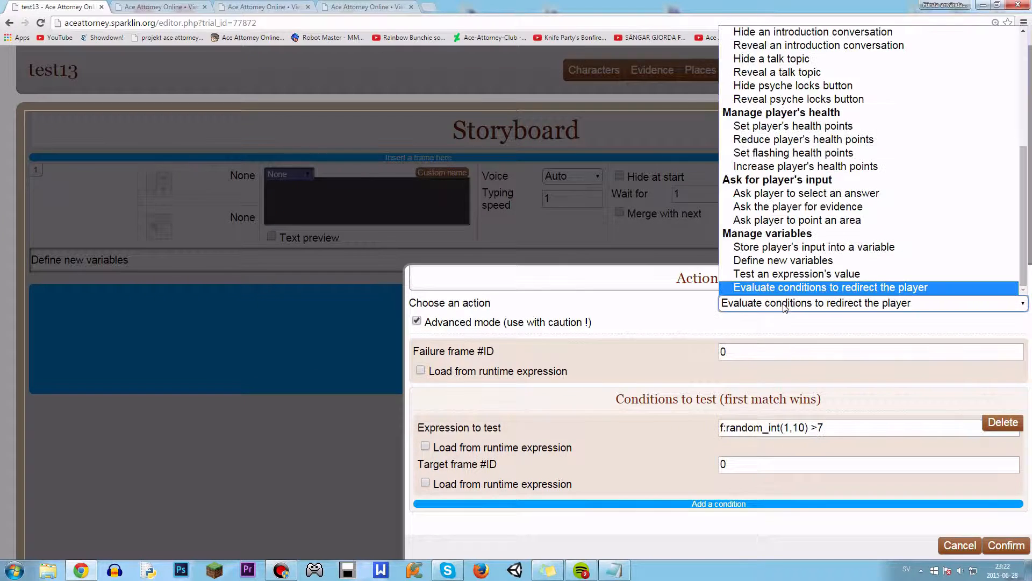
pyautogui.click(774, 269)
pyautogui.scroll(-1, 695, 421)
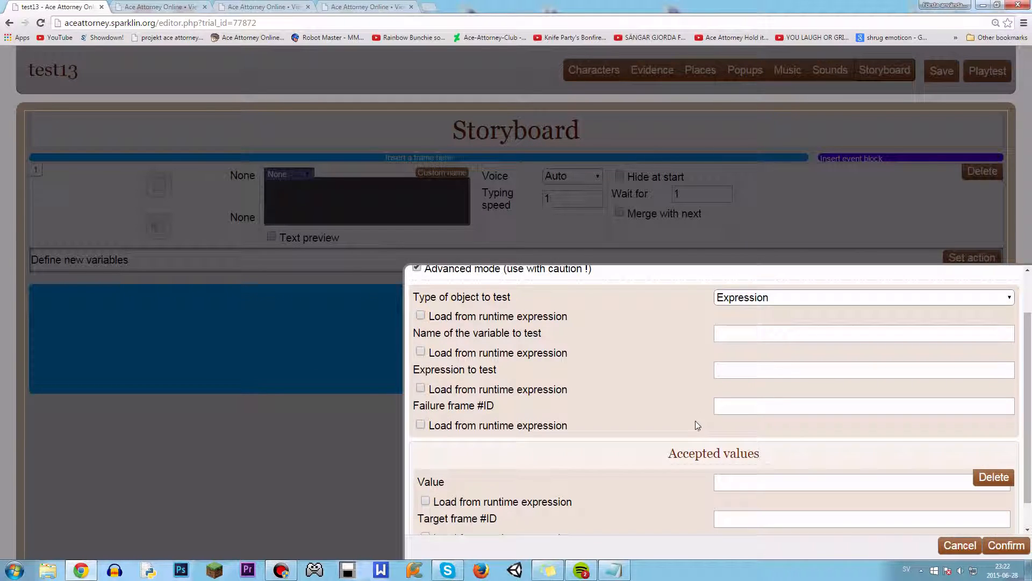
pyautogui.click(755, 332)
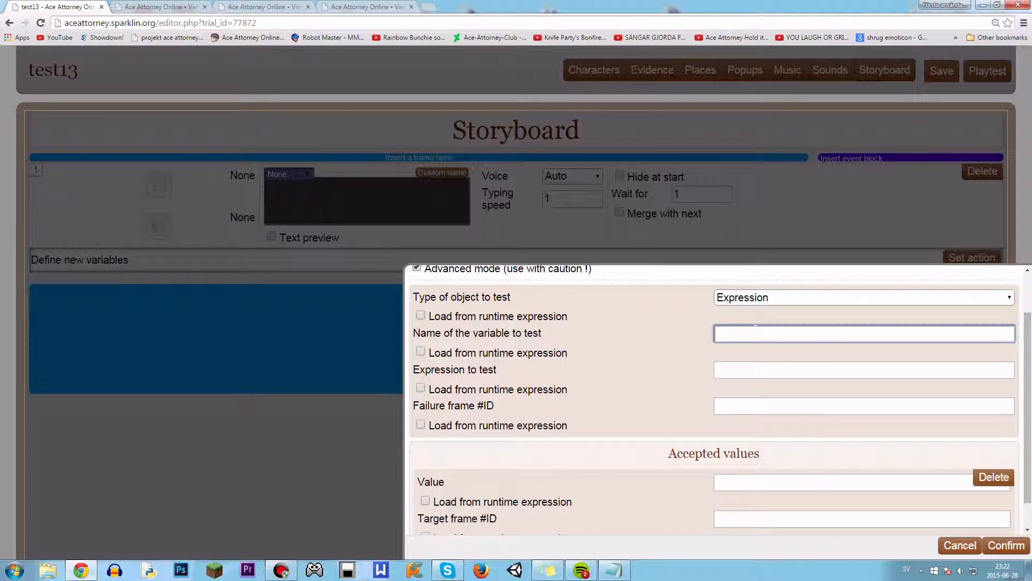
pyautogui.write('f:random_int(1,100) >51')
pyautogui.press('BackSpace')
pyautogui.press('BackSpace')
pyautogui.press('BackSpace')
# - Examine the Action editor image in the random number thread's first post, then return to the frame's expression test
pyautogui.hotkey('ctrl', 'shift', 'Tab')
pyautogui.hotkey('ctrl', 'shift', 'Tab')
pyautogui.hotkey('ctrl', 'shift', 'Tab')
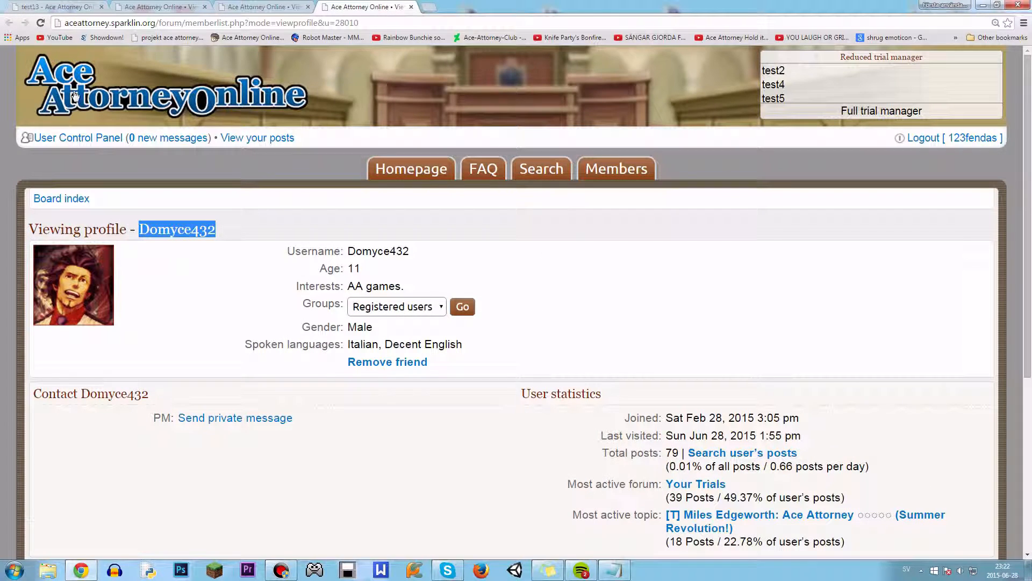
pyautogui.scroll(11, 532, 253)
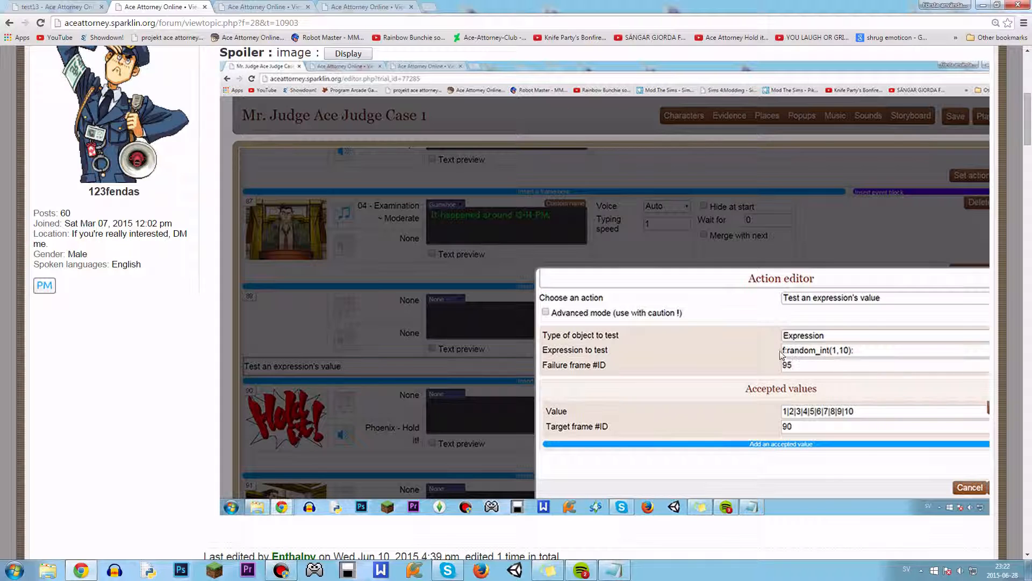
pyautogui.moveTo(810, 299)
pyautogui.mouseDown()
pyautogui.moveTo(831, 295)
pyautogui.moveTo(805, 292)
pyautogui.mouseUp()
pyautogui.hotkey('ctrl', 'shift', 'Tab')
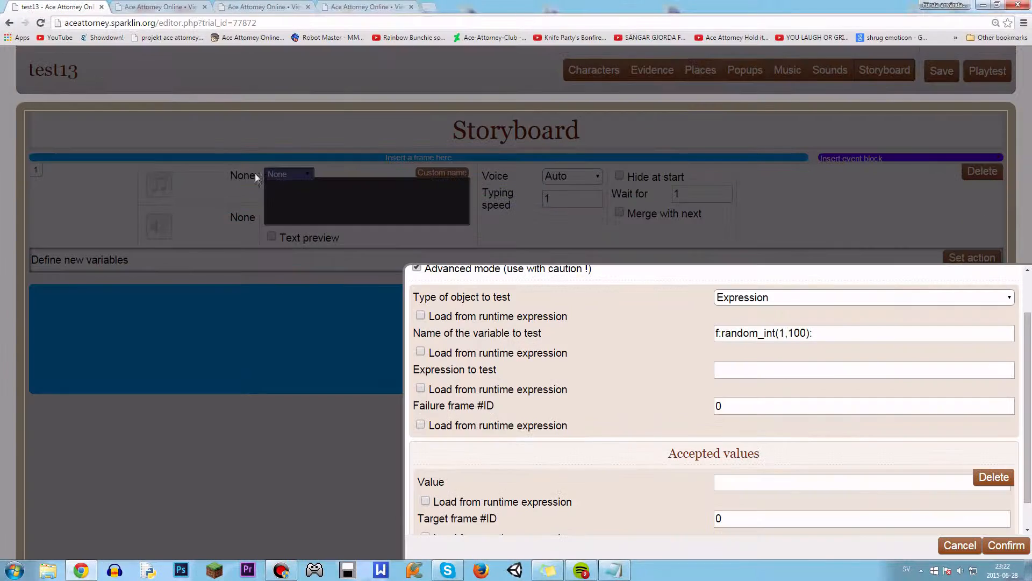
pyautogui.scroll(1, 684, 450)
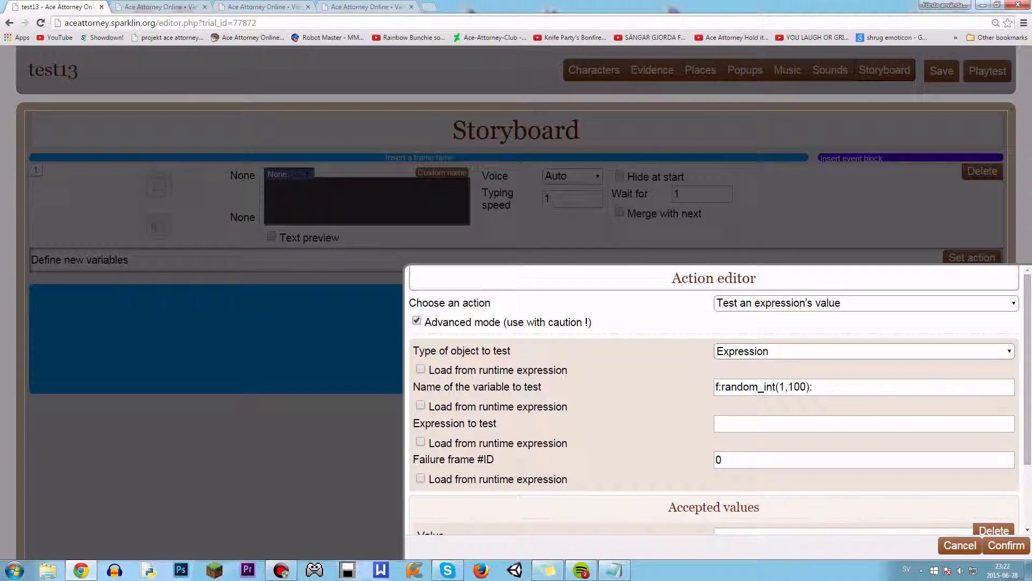
# - Clear the variable name and turn off advanced mode, entering 1|2|3|4|5|6|7|8|9|10 as the accepted value
pyautogui.moveTo(831, 387); pyautogui.dragTo(604, 372)
pyautogui.click(525, 322)
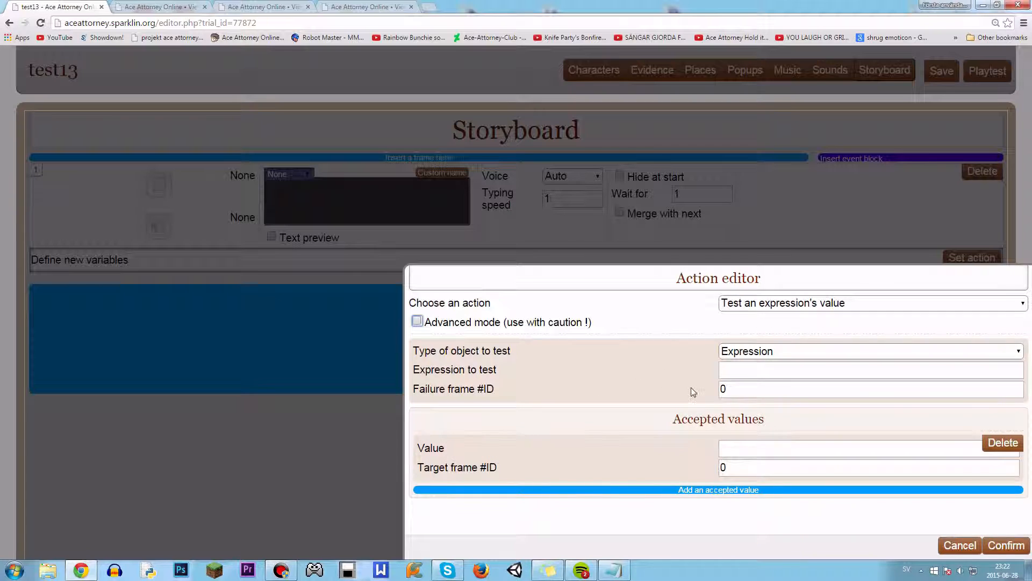
pyautogui.click(749, 455)
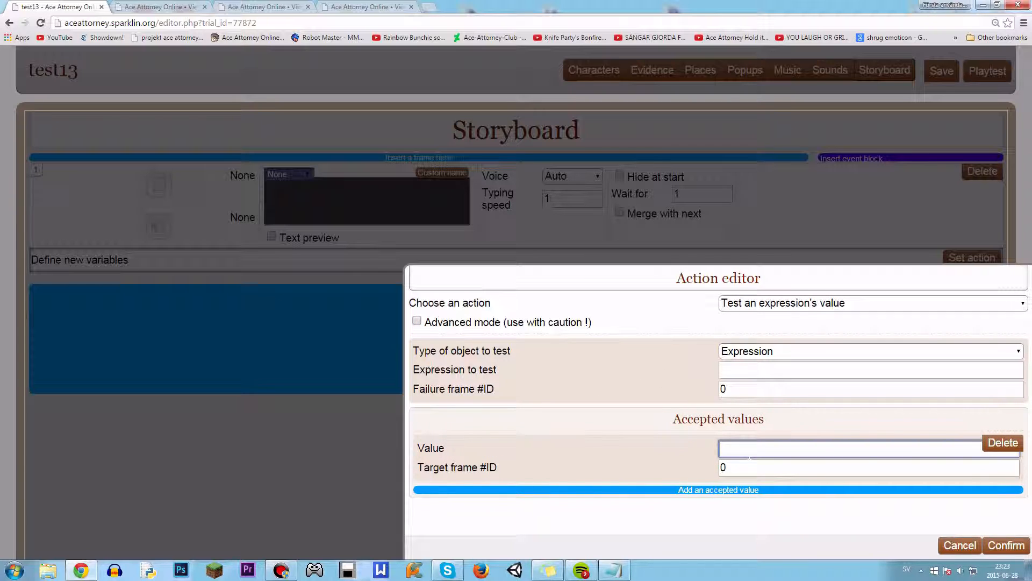
pyautogui.write('1')
pyautogui.write('|2|3')
pyautogui.write('|4<')
pyautogui.write('5|6')
pyautogui.write('|7')
pyautogui.write('|8|9')
pyautogui.write('|10')
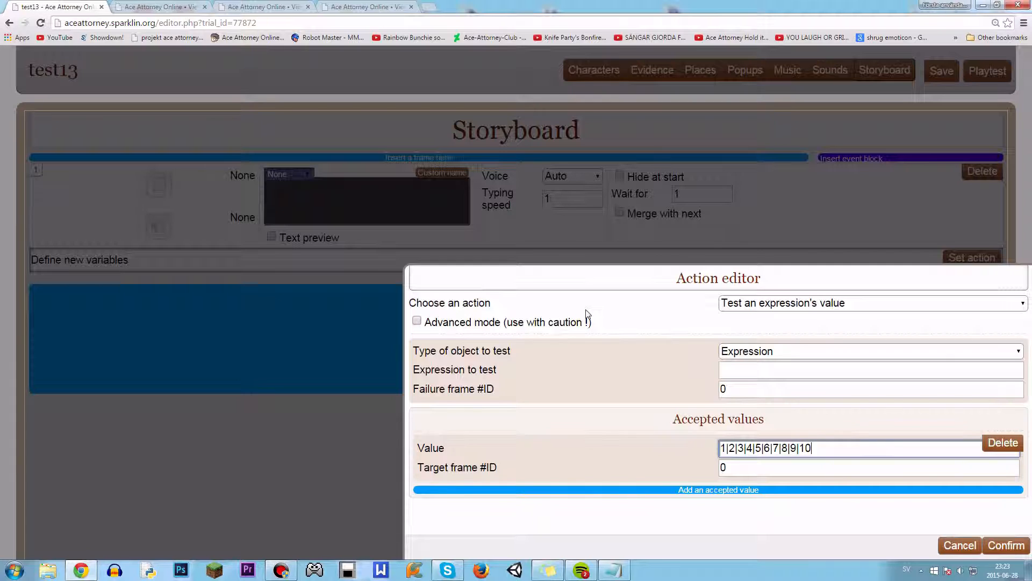
# - Set the expression to test to f:random_int(1,10):
pyautogui.click(788, 371)
pyautogui.write('f:random_int(1,100) >51')
pyautogui.hotkey('shift', 'Left')
pyautogui.hotkey('shift', 'Left')
pyautogui.hotkey('shift', 'Left')
pyautogui.hotkey('shift', 'Left')
pyautogui.press('BackSpace')
pyautogui.press('BackSpace')
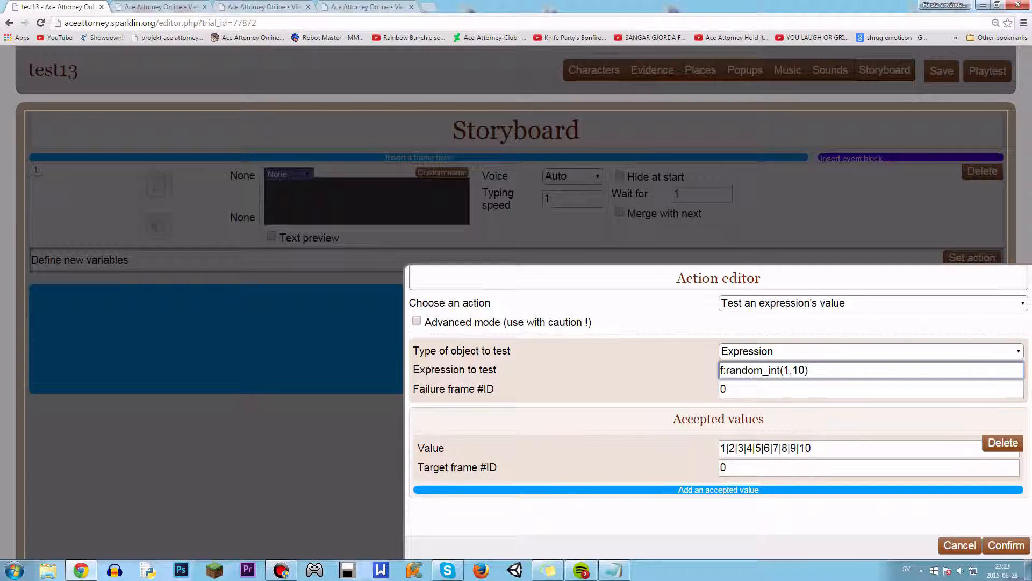
pyautogui.click(626, 420)
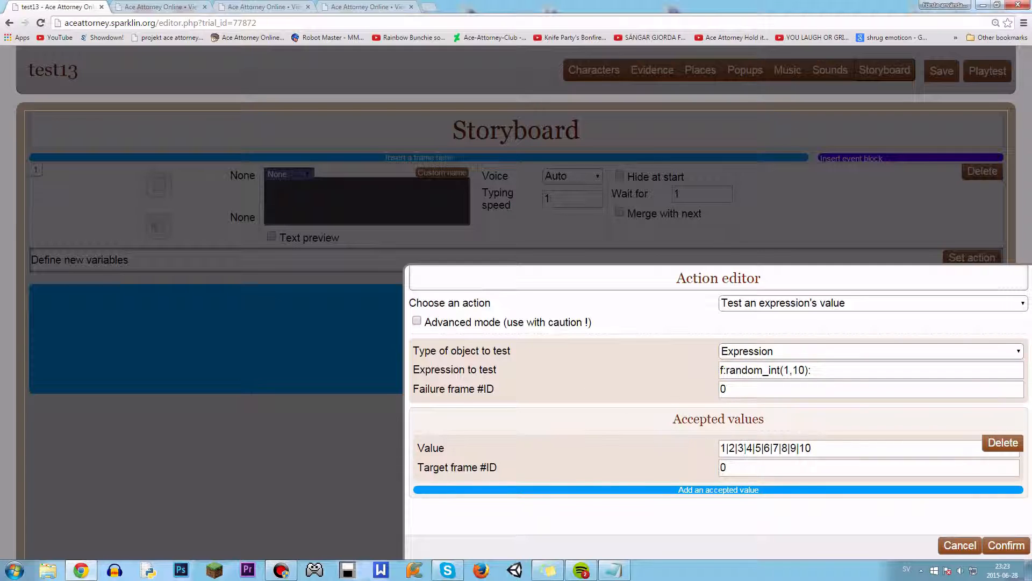
pyautogui.moveTo(721, 448); pyautogui.dragTo(813, 448)
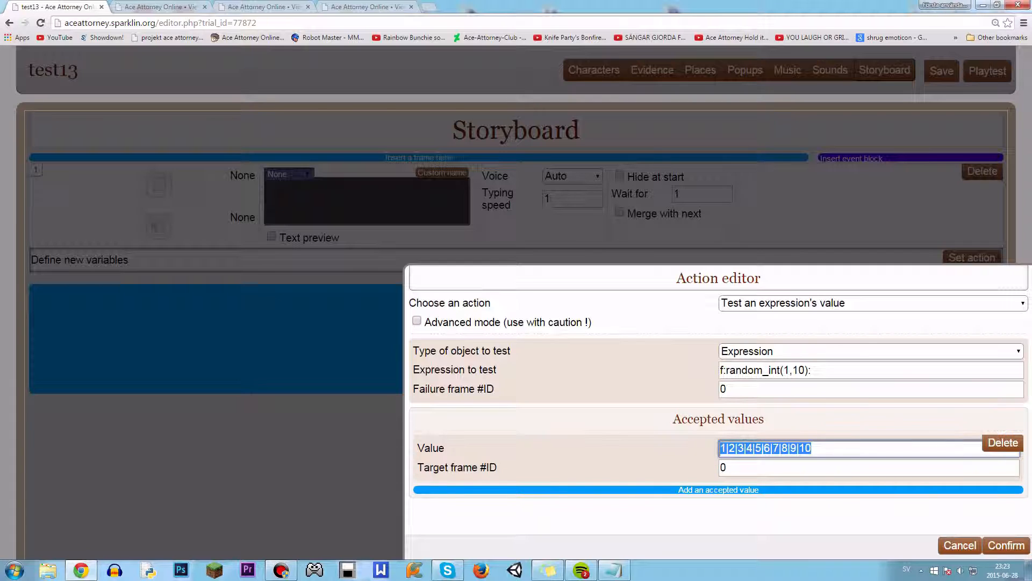
pyautogui.click(813, 445)
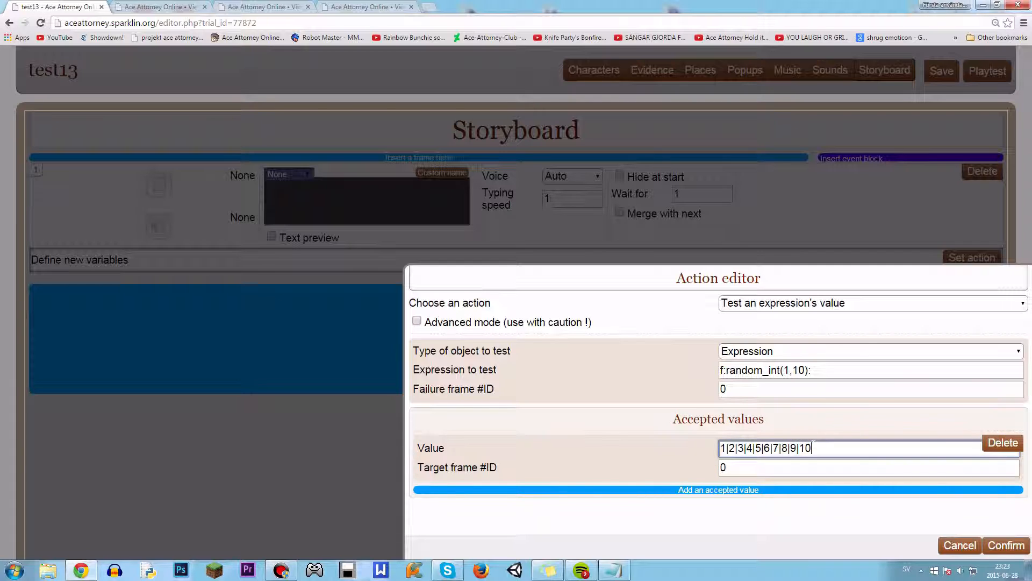
pyautogui.moveTo(813, 448); pyautogui.dragTo(714, 446)
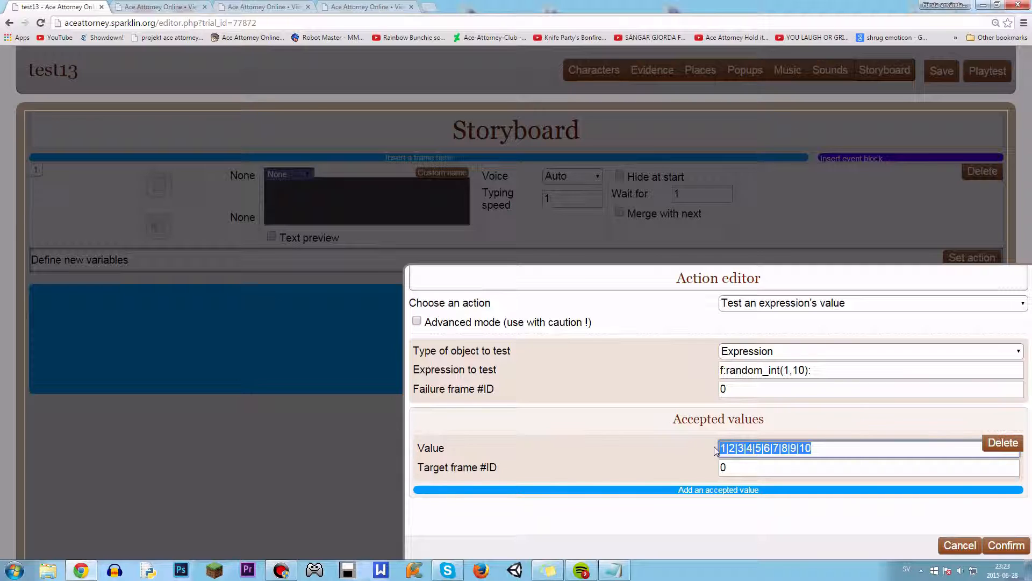
pyautogui.click(723, 449)
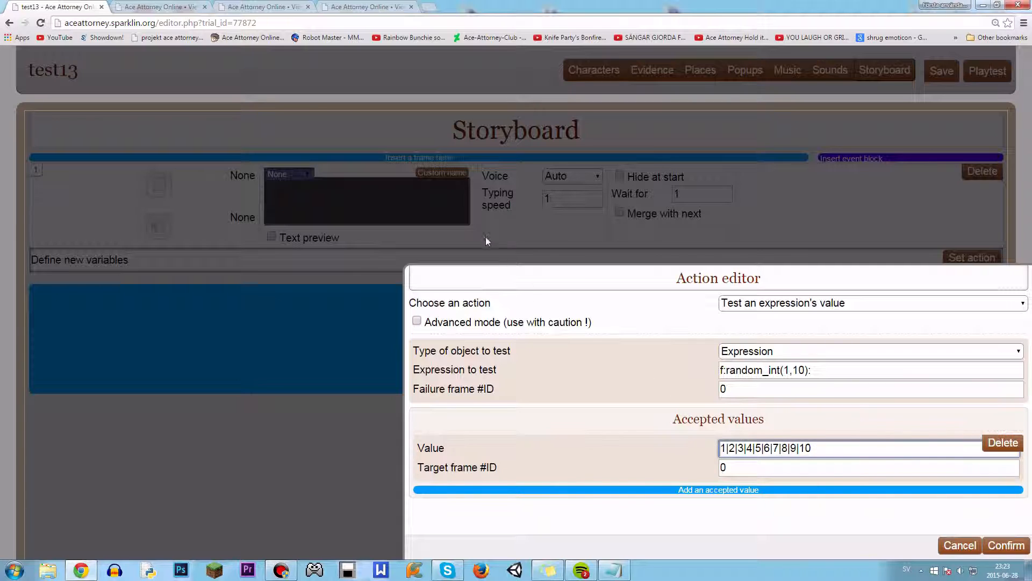
# - Enable advanced mode and have the accepted value loaded from a runtime expression
pyautogui.click(471, 323)
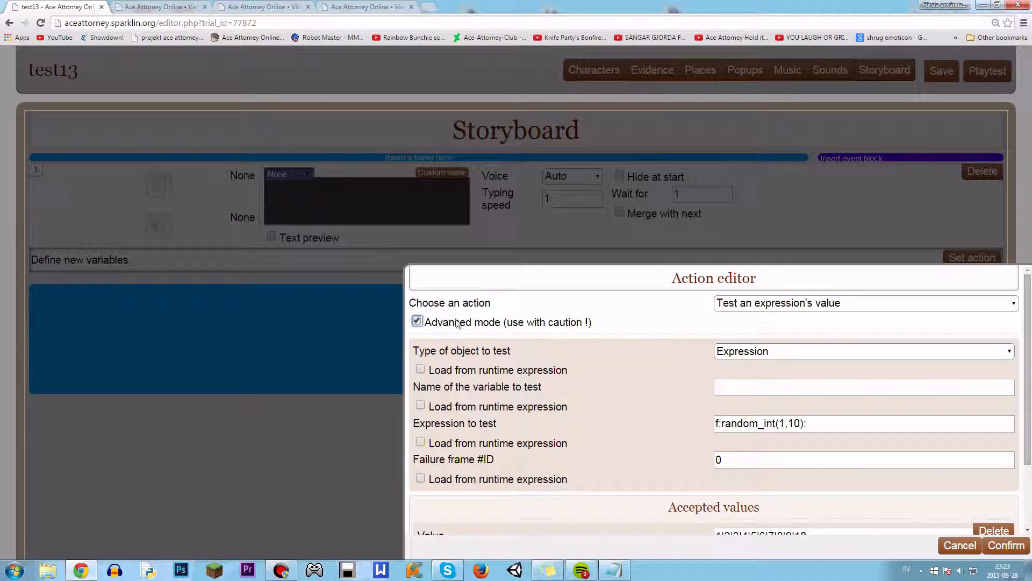
pyautogui.scroll(-2, 424, 323)
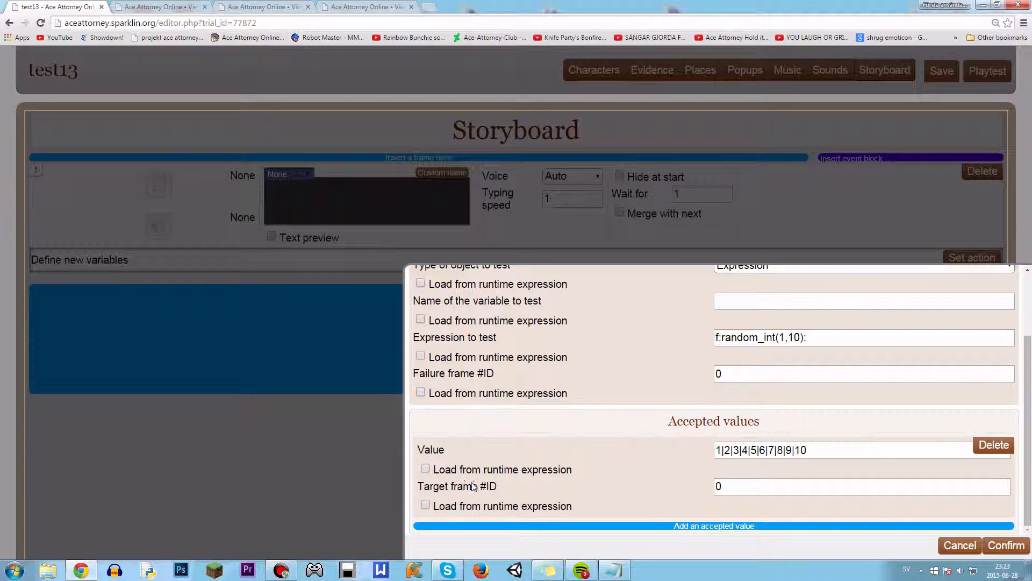
pyautogui.click(510, 472)
pyautogui.click(831, 454)
pyautogui.press('BackSpace')
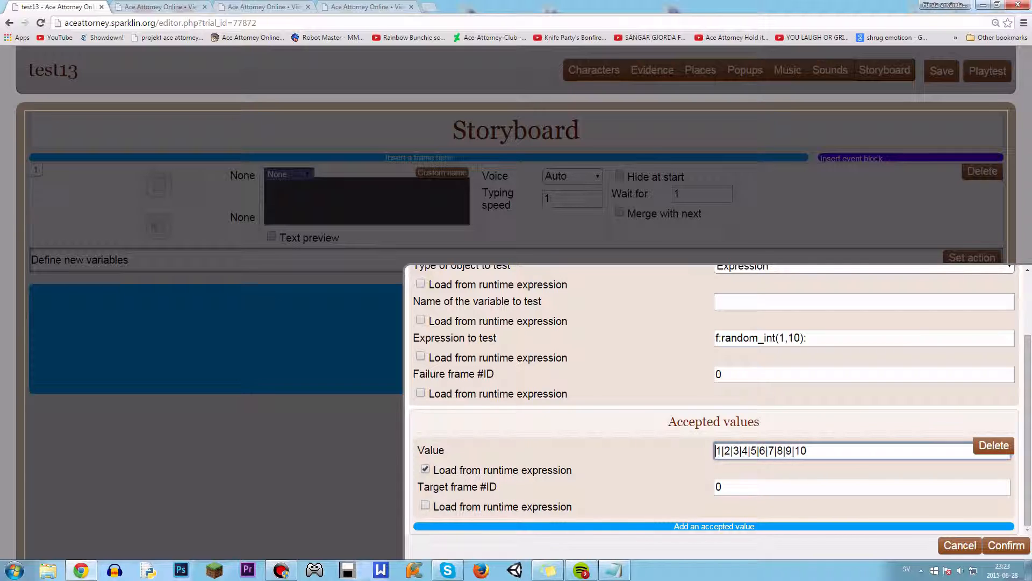
# - Load the accepted value's target frame ID from a runtime expression and set it to f:random_int(1,10)
pyautogui.moveTo(732, 488); pyautogui.dragTo(579, 499)
pyautogui.write('0')
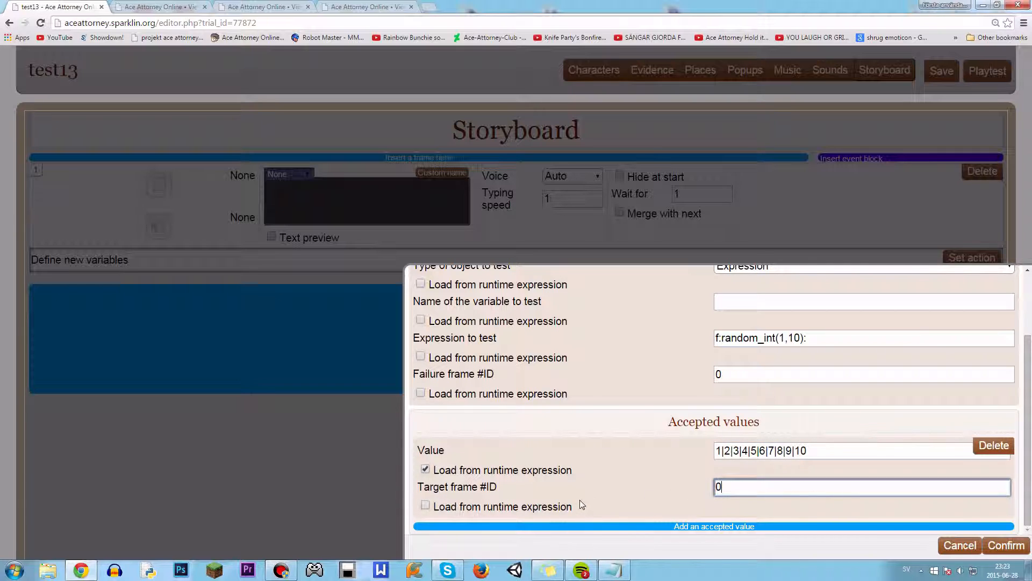
pyautogui.click(580, 499)
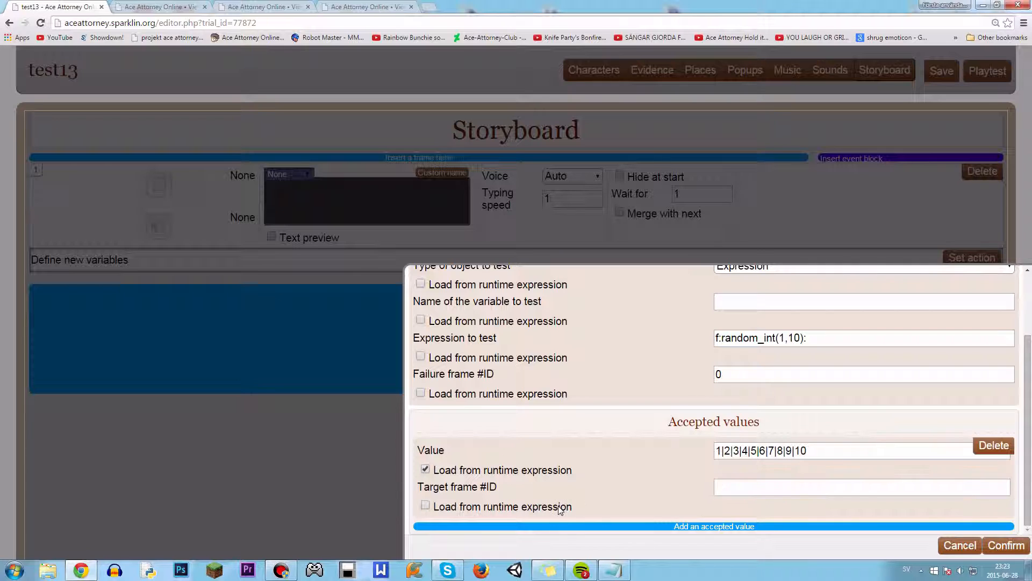
pyautogui.moveTo(732, 487); pyautogui.dragTo(700, 490)
pyautogui.write('f:random_int(1,100) >51')
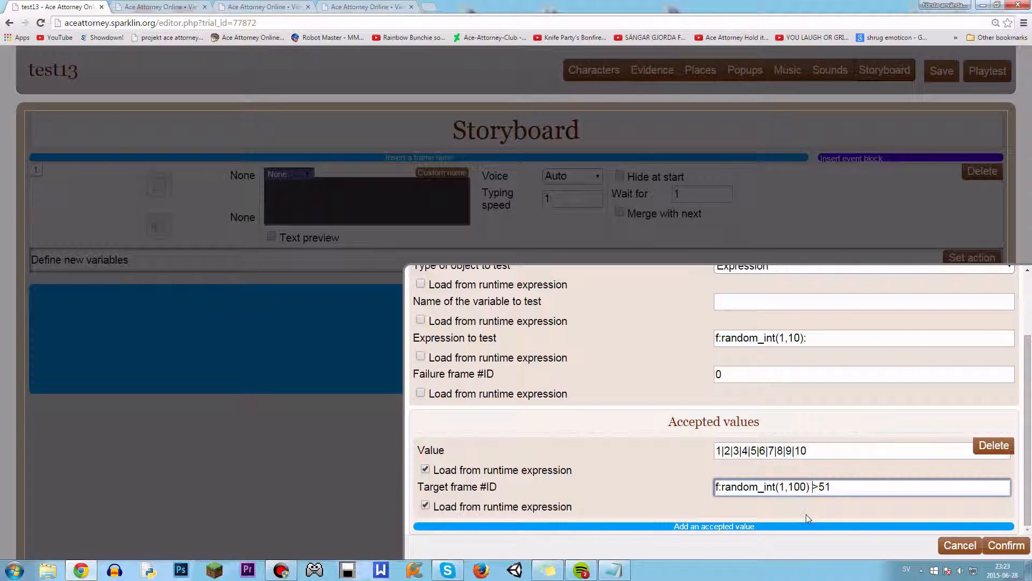
pyautogui.moveTo(831, 486); pyautogui.dragTo(812, 487)
pyautogui.press('BackSpace')
pyautogui.press('BackSpace')
pyautogui.click(811, 508)
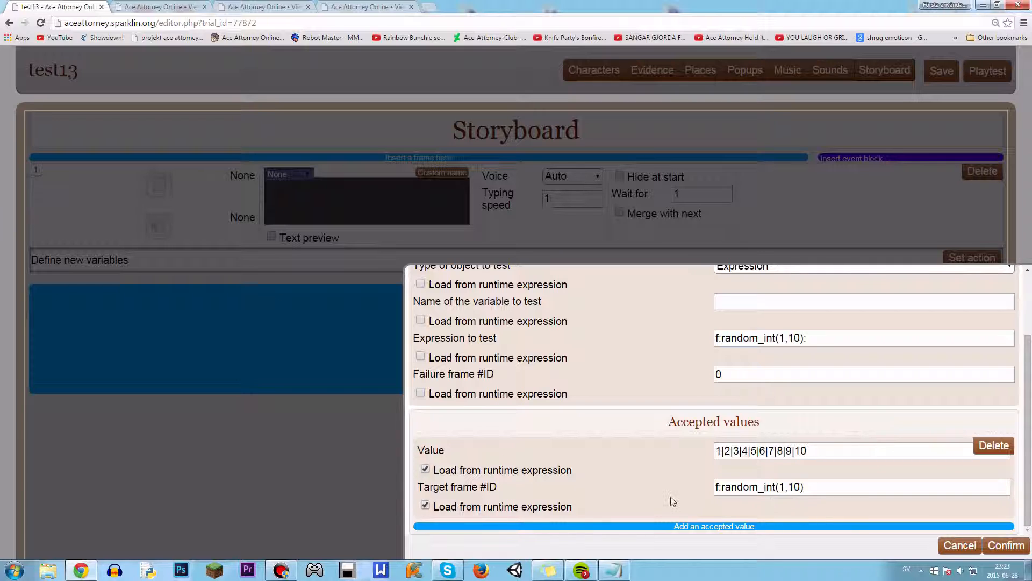
# - Change the upper bound of the target frame's random range to 2, confirm the action, and insert two frames below frame 1
pyautogui.moveTo(785, 487); pyautogui.dragTo(801, 487)
pyautogui.click(792, 487)
pyautogui.write('2')
pyautogui.click(998, 548)
pyautogui.click(283, 380)
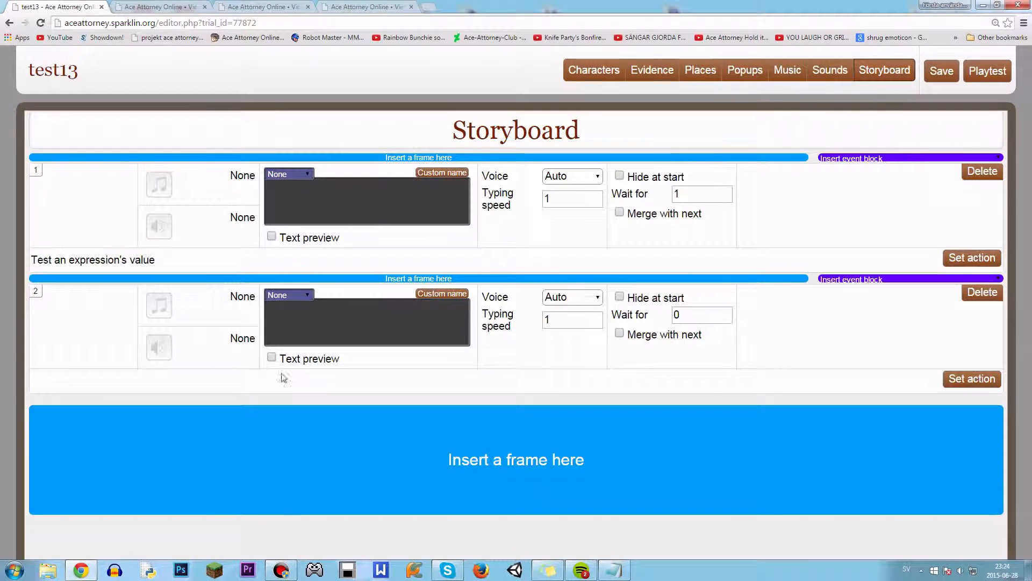
pyautogui.click(597, 453)
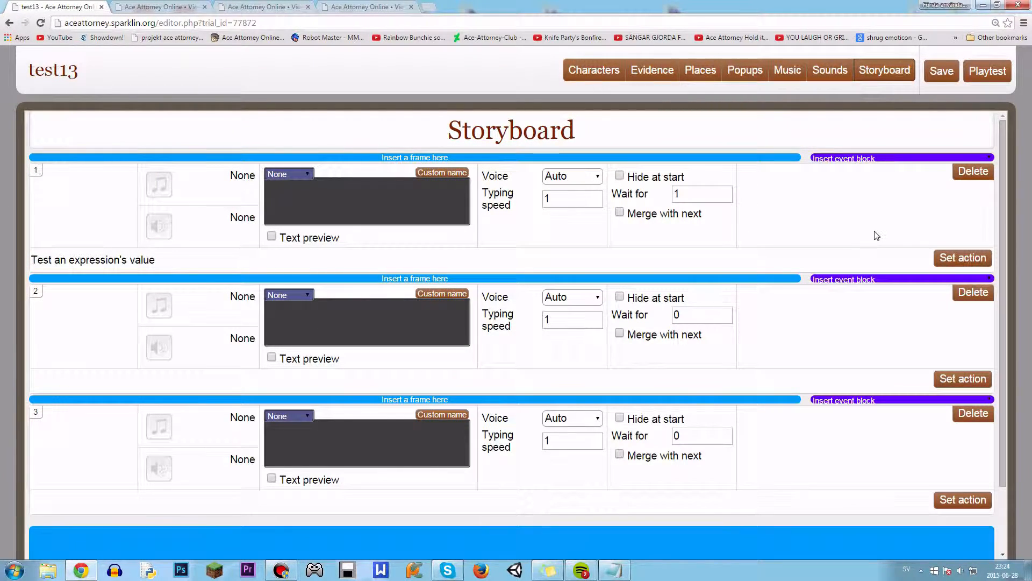
# - Edit frame 1's action so the target frame ID's random_int range runs from 2 to 3
pyautogui.click(962, 257)
pyautogui.scroll(-1, 796, 456)
pyautogui.scroll(-1, 797, 455)
pyautogui.click(797, 486)
pyautogui.doubleClick(781, 487)
pyautogui.write('2')
pyautogui.doubleClick(791, 487)
pyautogui.write('3')
pyautogui.click(992, 545)
# - Enter 2 as the dialogue text of frame 2 and 3 as the text of frame 3
pyautogui.click(357, 322)
pyautogui.write('2')
pyautogui.click(358, 440)
pyautogui.write('3')
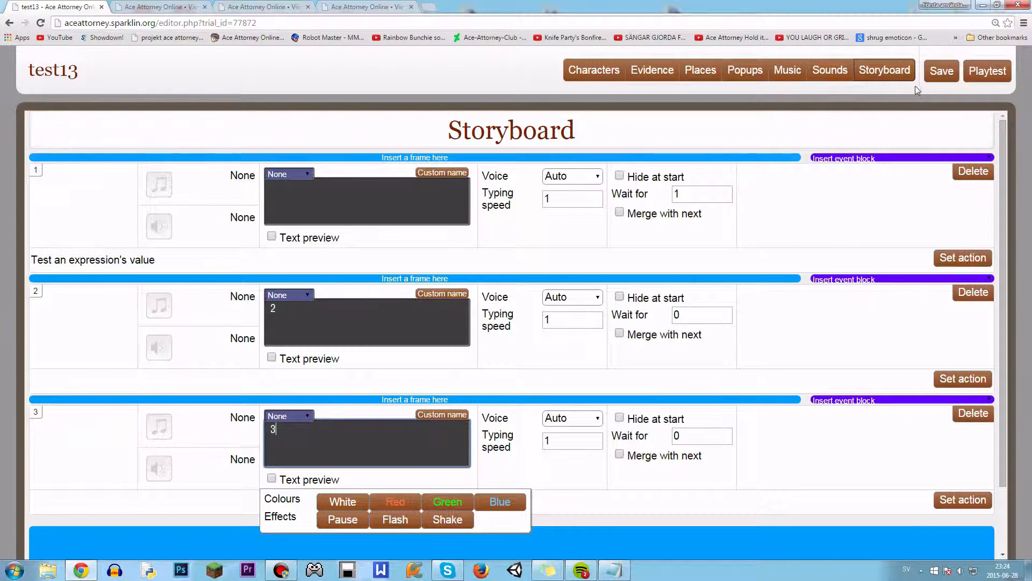
# - Playtest the trial, then close the player and return to the storyboard editor
pyautogui.click(983, 67)
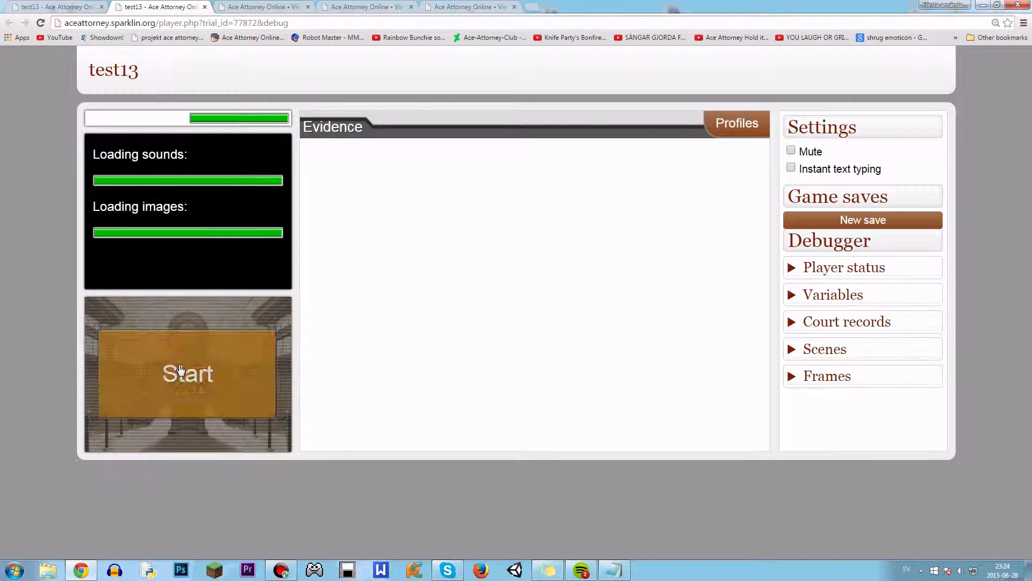
pyautogui.click(180, 370)
pyautogui.click(53, 6)
pyautogui.click(186, 6)
pyautogui.click(203, 7)
pyautogui.click(904, 75)
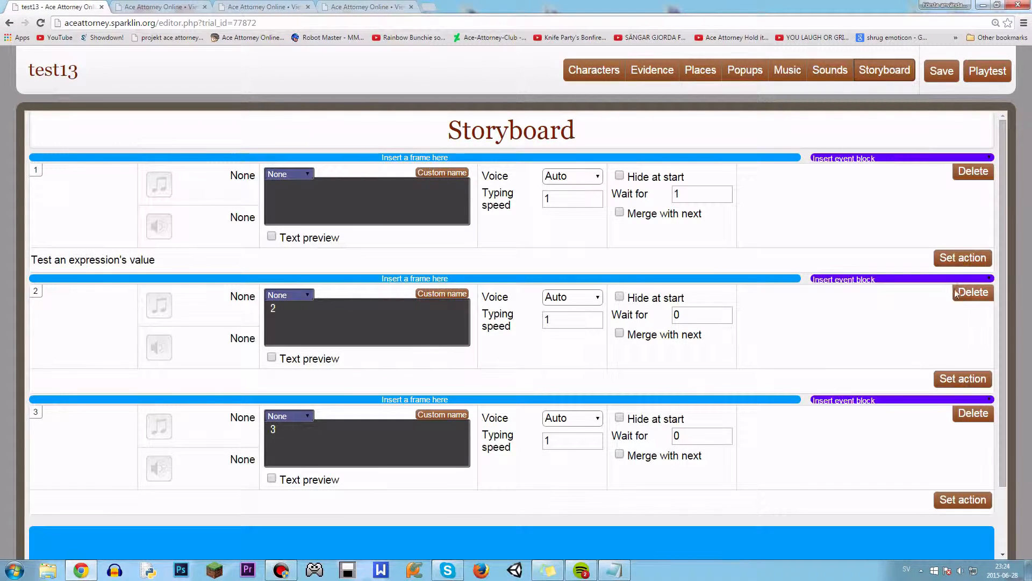
# - Review the expression test settings in frame 1's action and close the action editor without saving changes
pyautogui.click(962, 258)
pyautogui.click(759, 299)
pyautogui.scroll(-1, 758, 289)
pyautogui.click(758, 288)
pyautogui.click(828, 440)
pyautogui.click(961, 545)
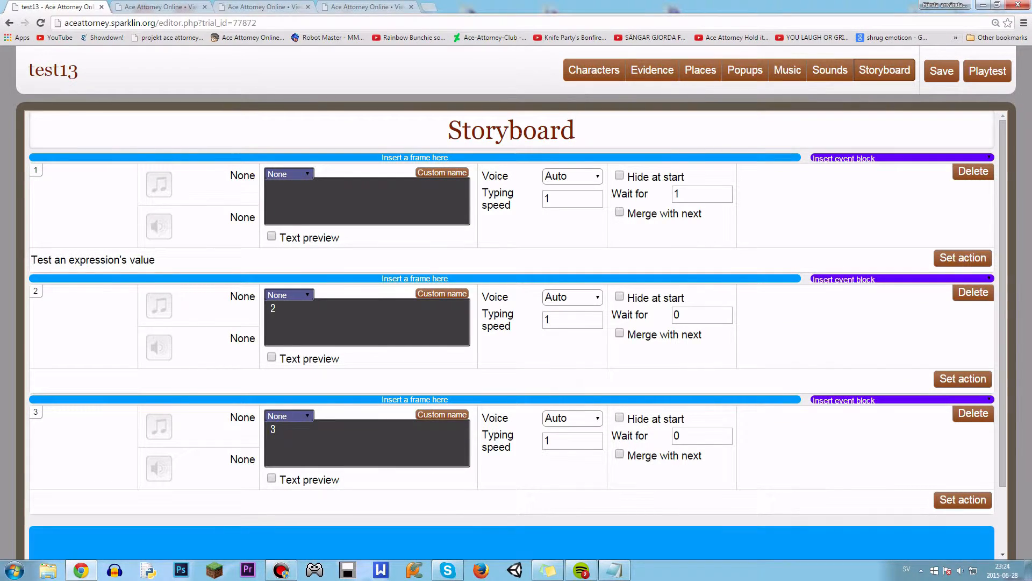